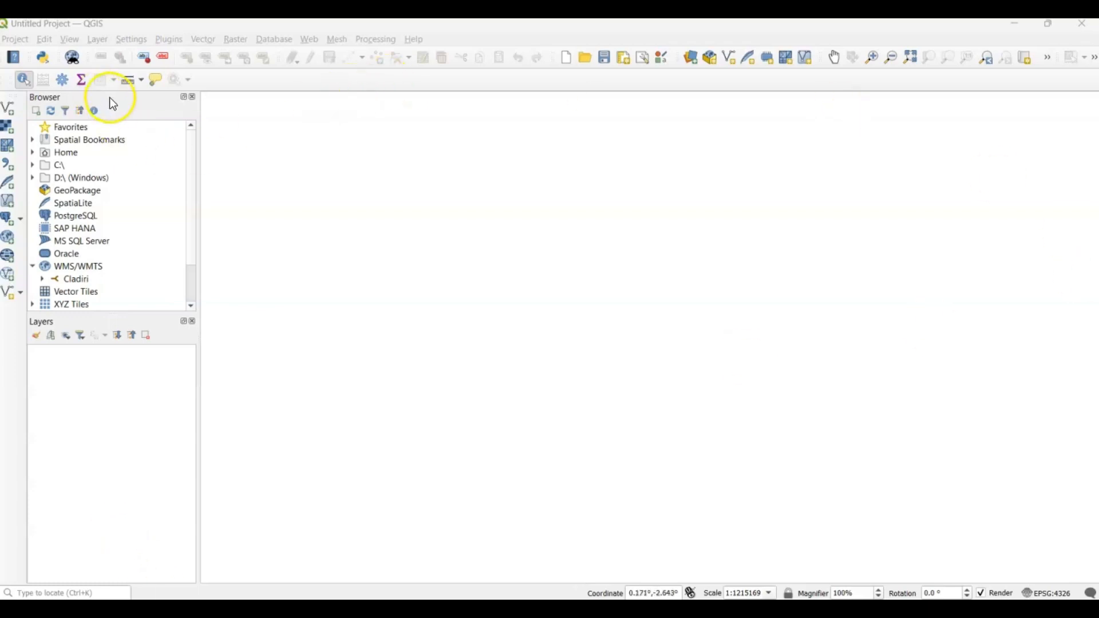
click(98, 40)
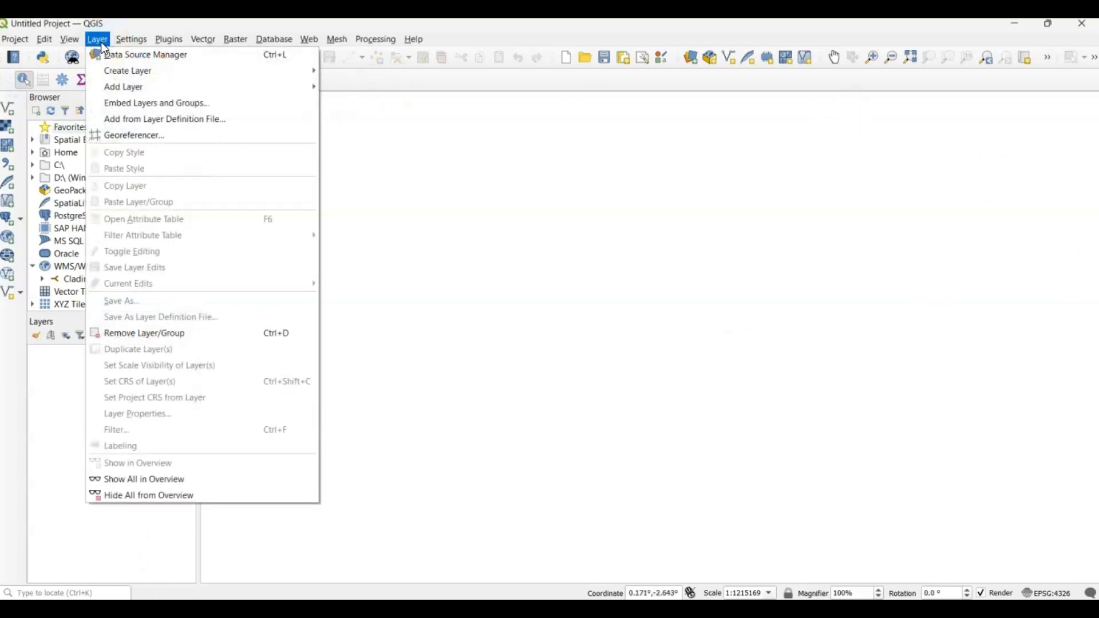
mouse_move(124, 88)
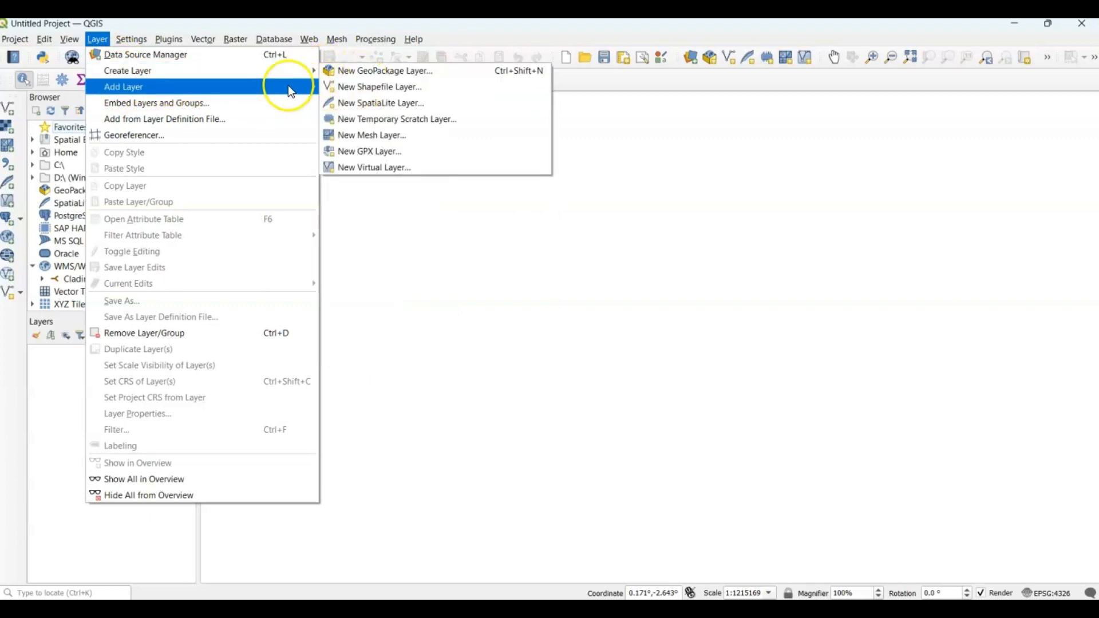
mouse_move(288, 86)
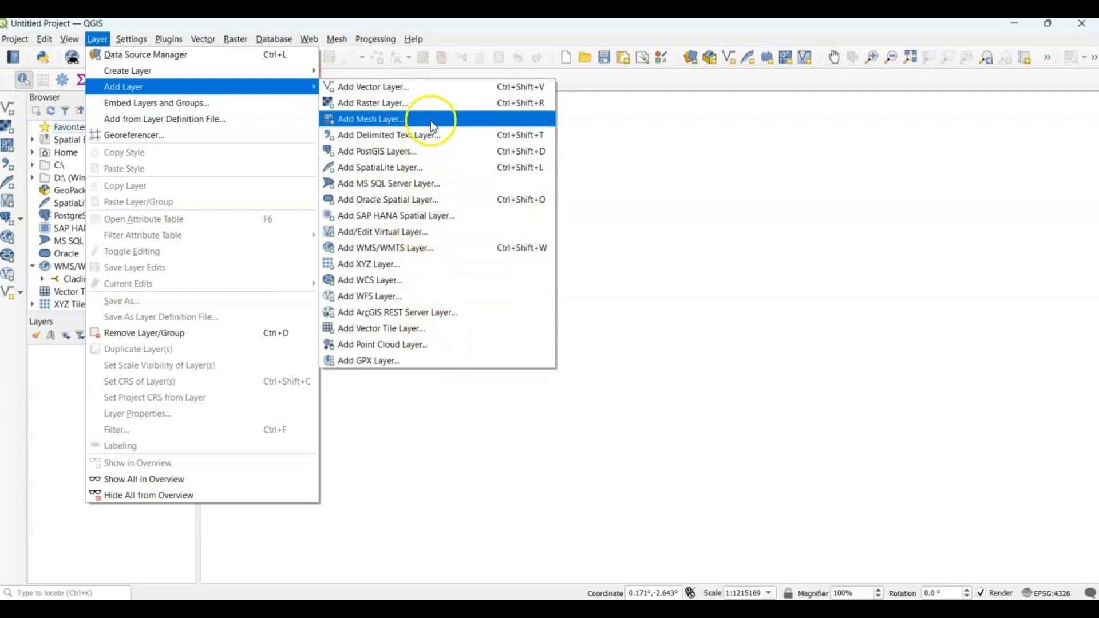
click(554, 479)
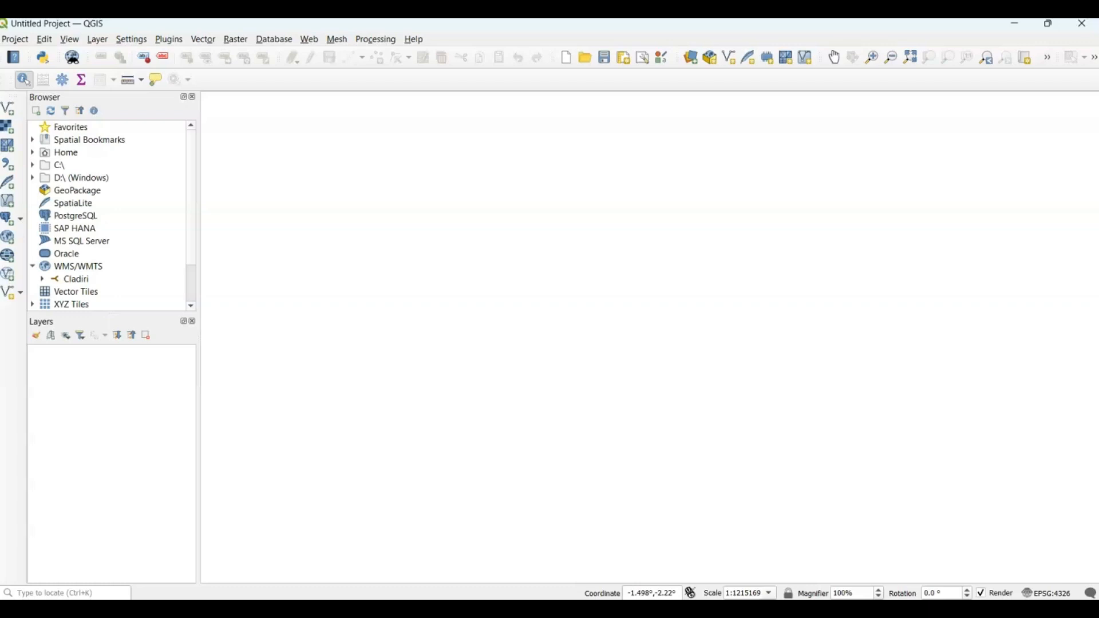
- Add the OpenStreetMap XYZ tile layer to the project as the basemap
scroll(143, 278, down, 2)
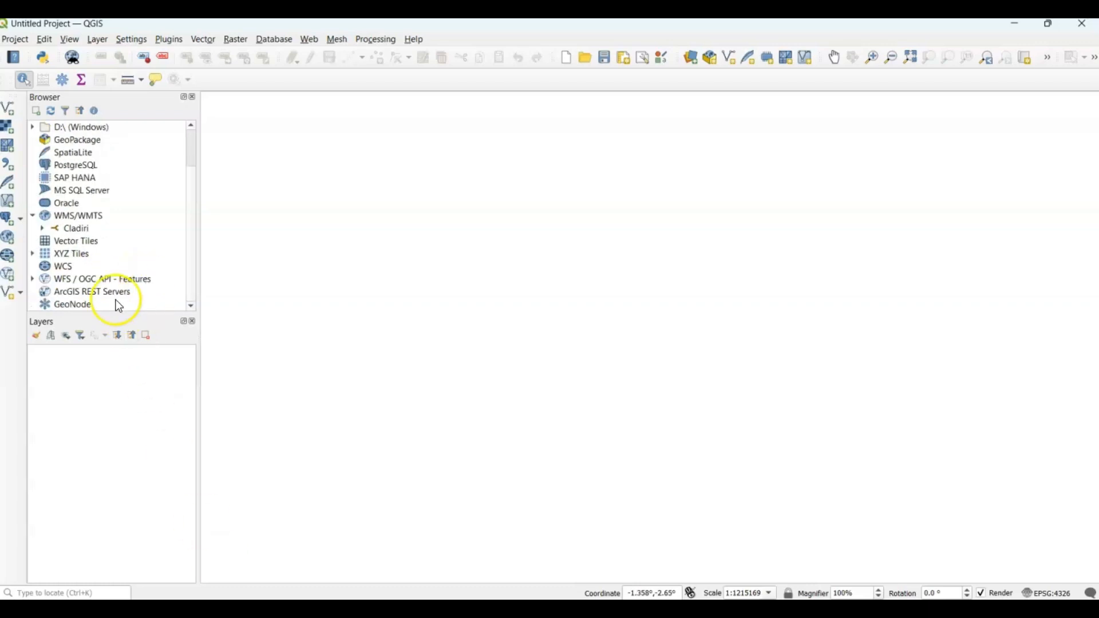
click(34, 253)
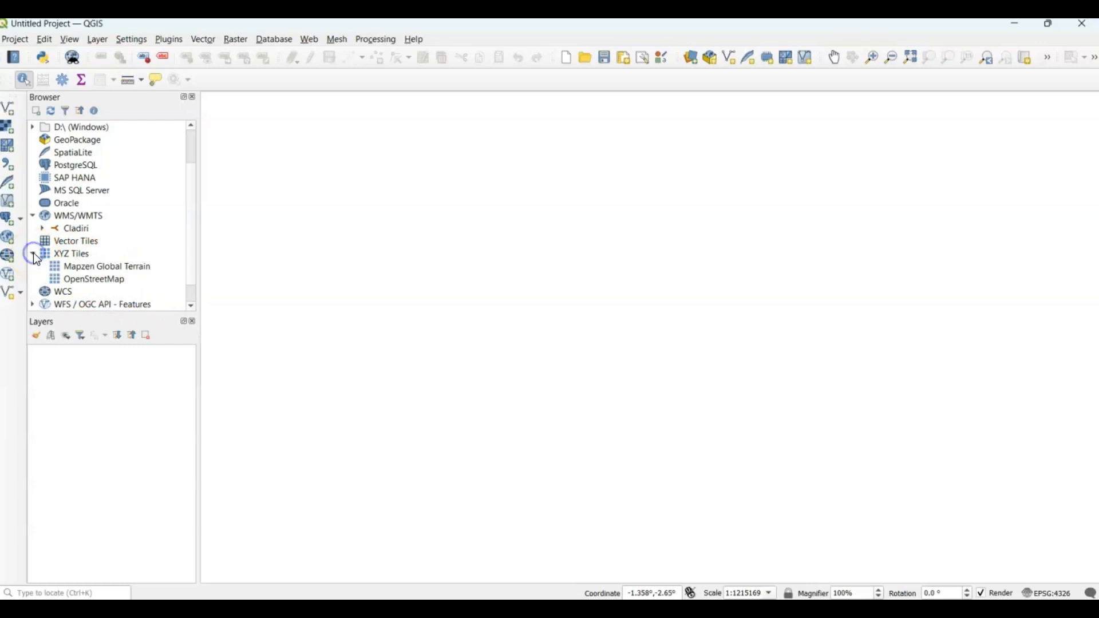
double_click(77, 279)
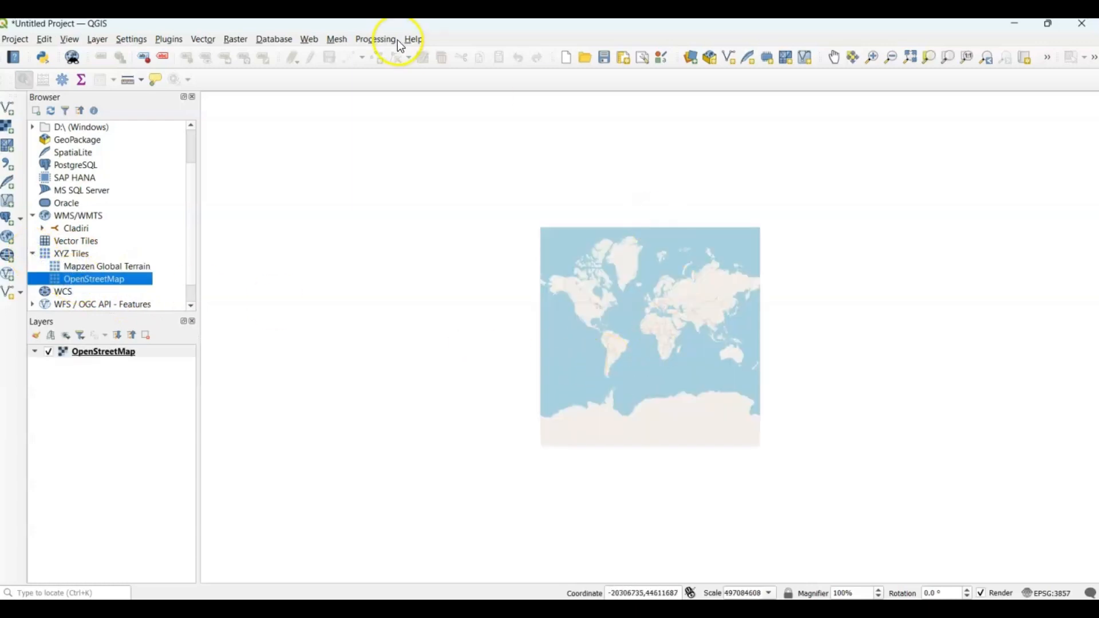
- Zoom the map in on the marsh beside the lake and the R33-Bujor-M1 road in Moldova
click(872, 58)
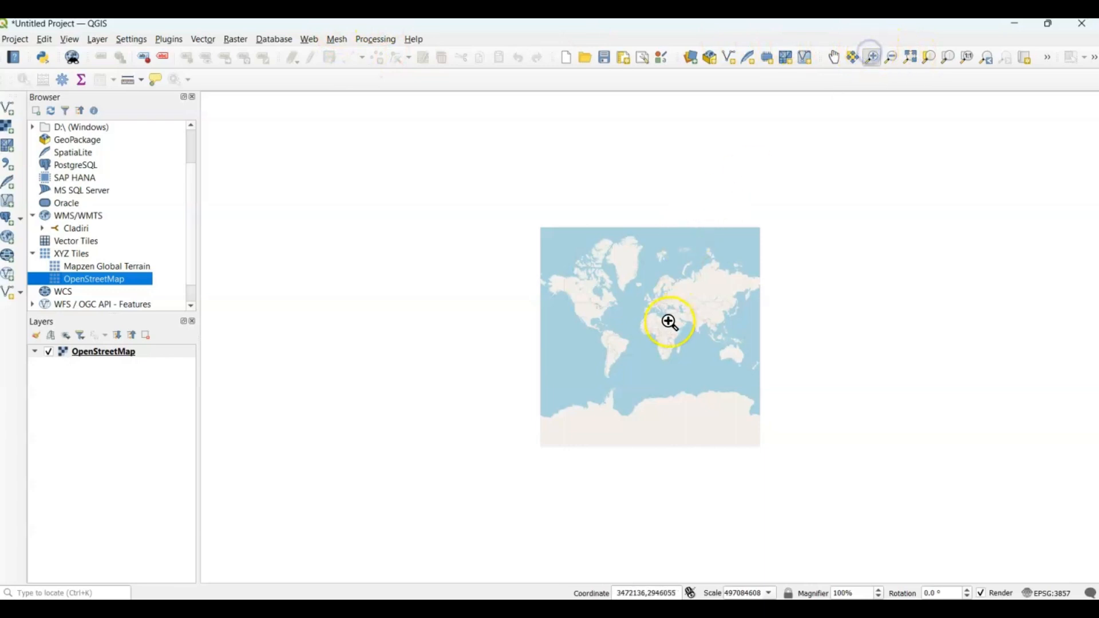
drag(660, 302, 672, 309)
drag(600, 187, 780, 395)
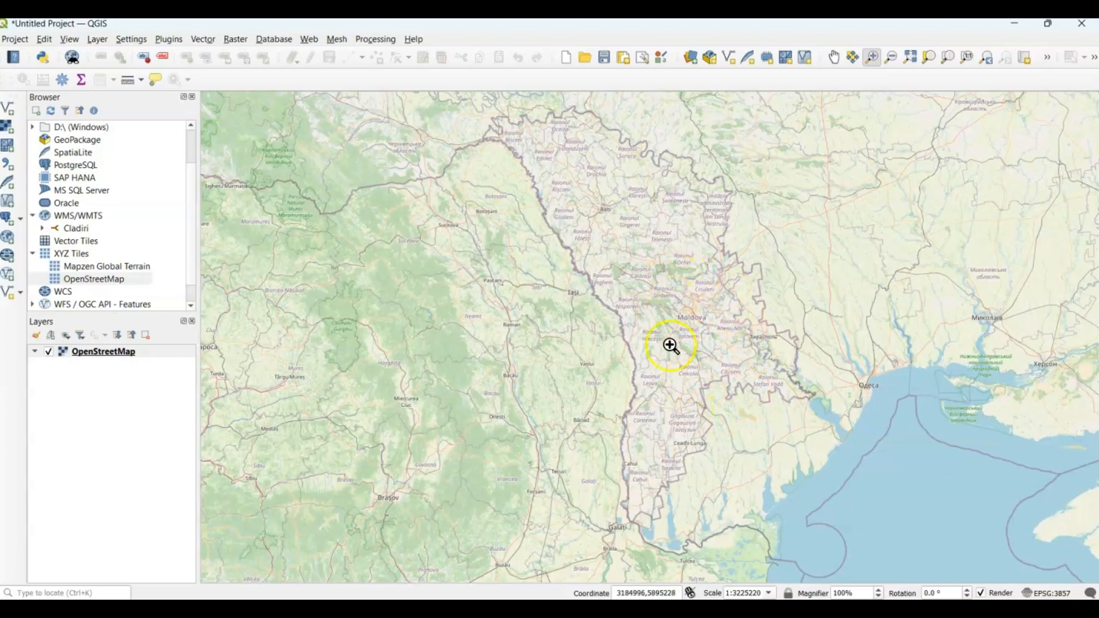
drag(633, 307, 672, 342)
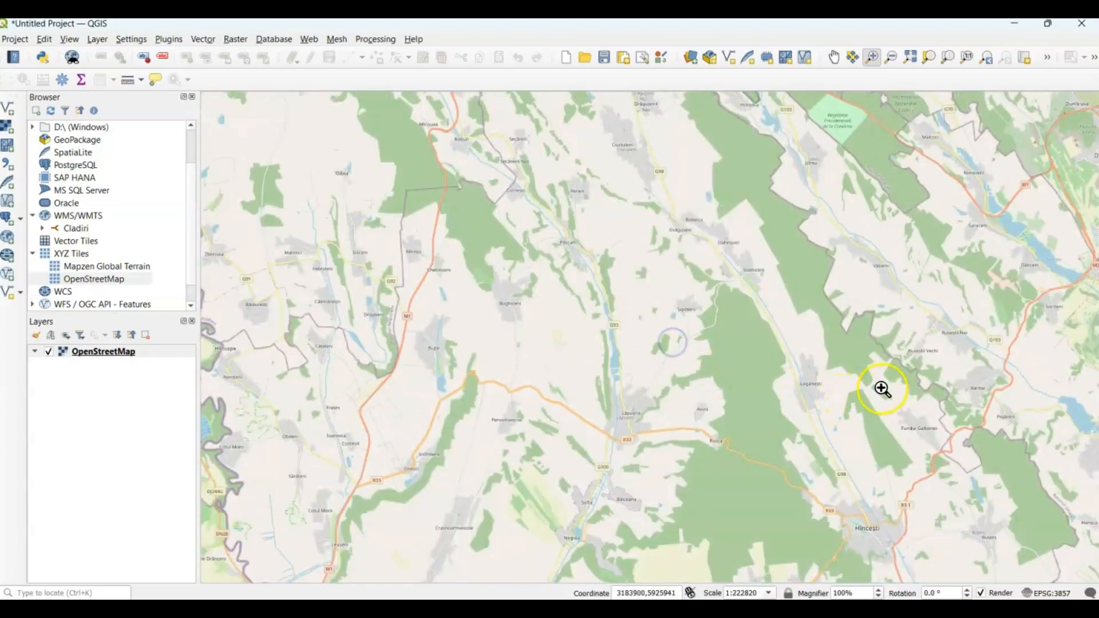
drag(423, 370, 465, 407)
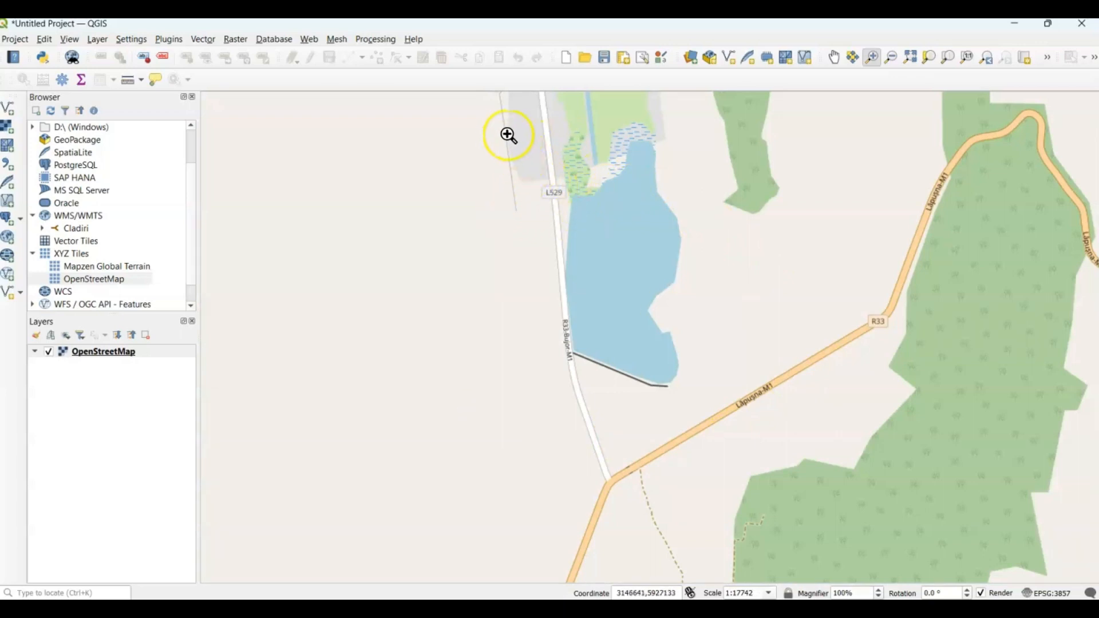
drag(502, 131, 614, 218)
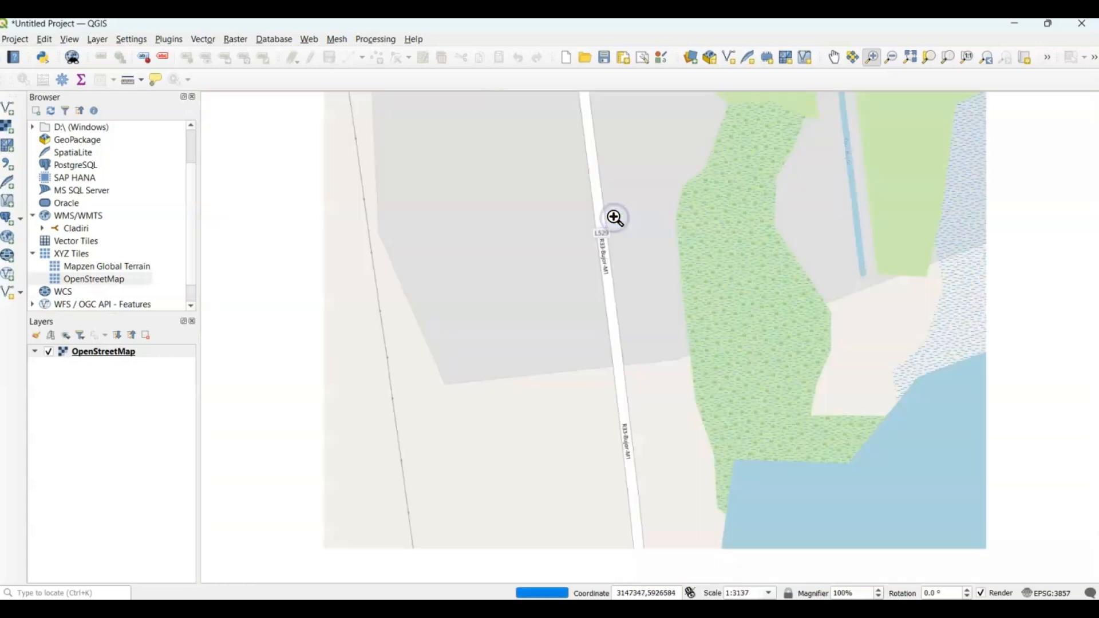
click(874, 331)
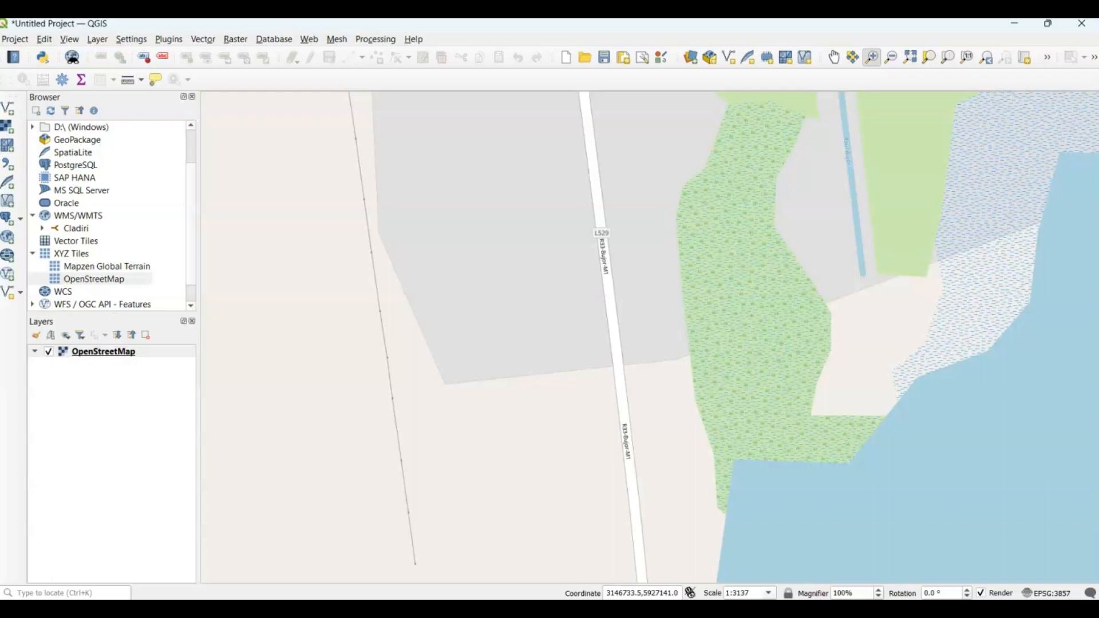
- Begin a new shapefile layer and set its file to AOI in the video_connect folder on the Desktop
click(99, 39)
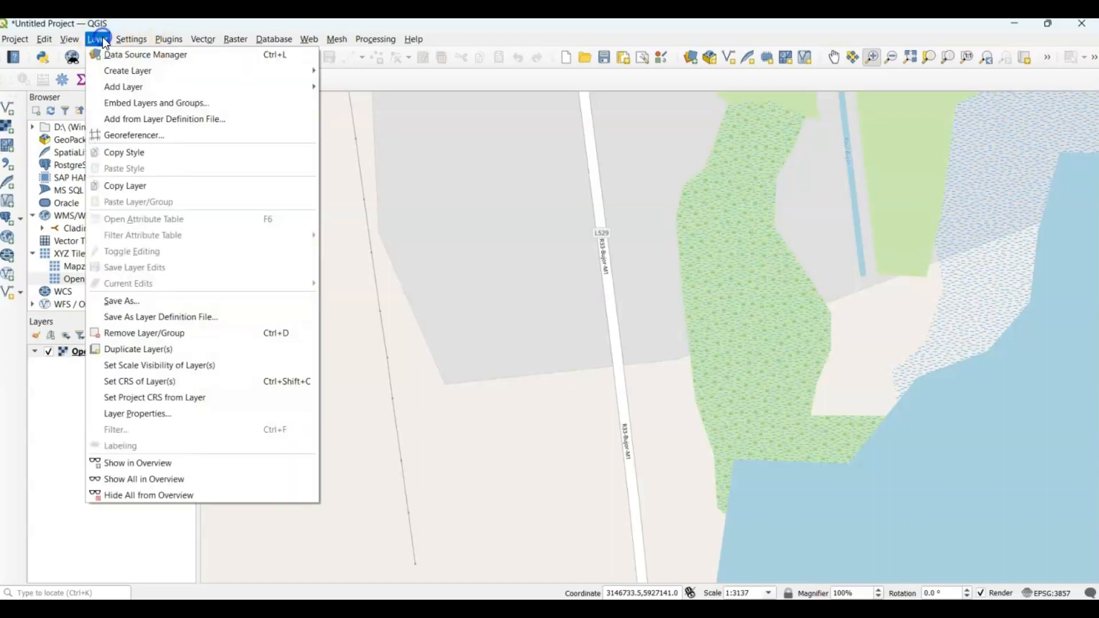
click(113, 68)
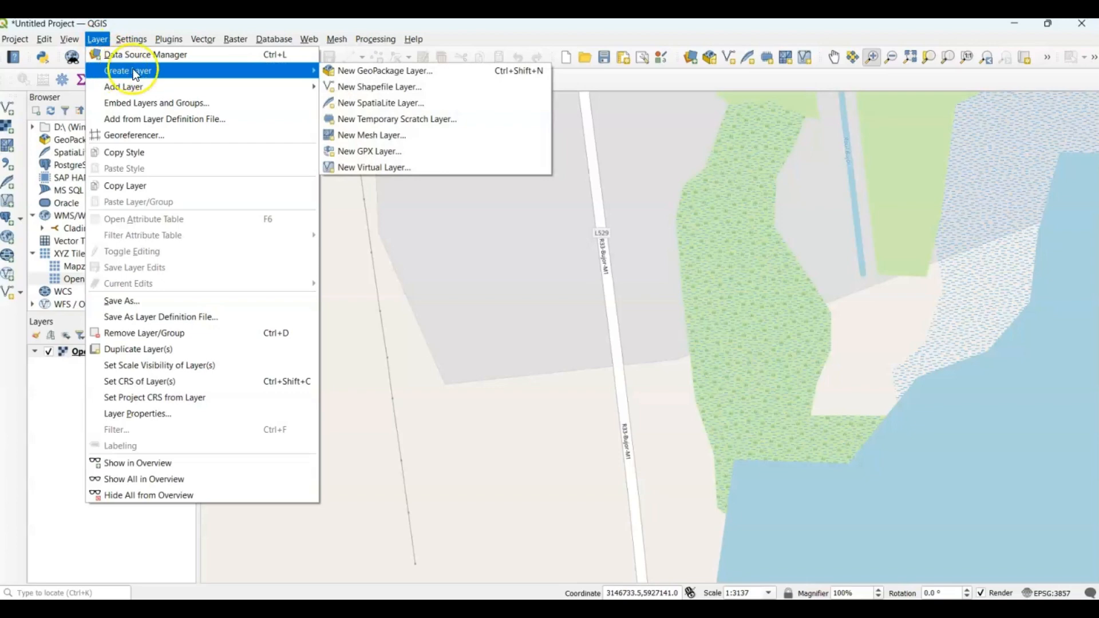
click(357, 91)
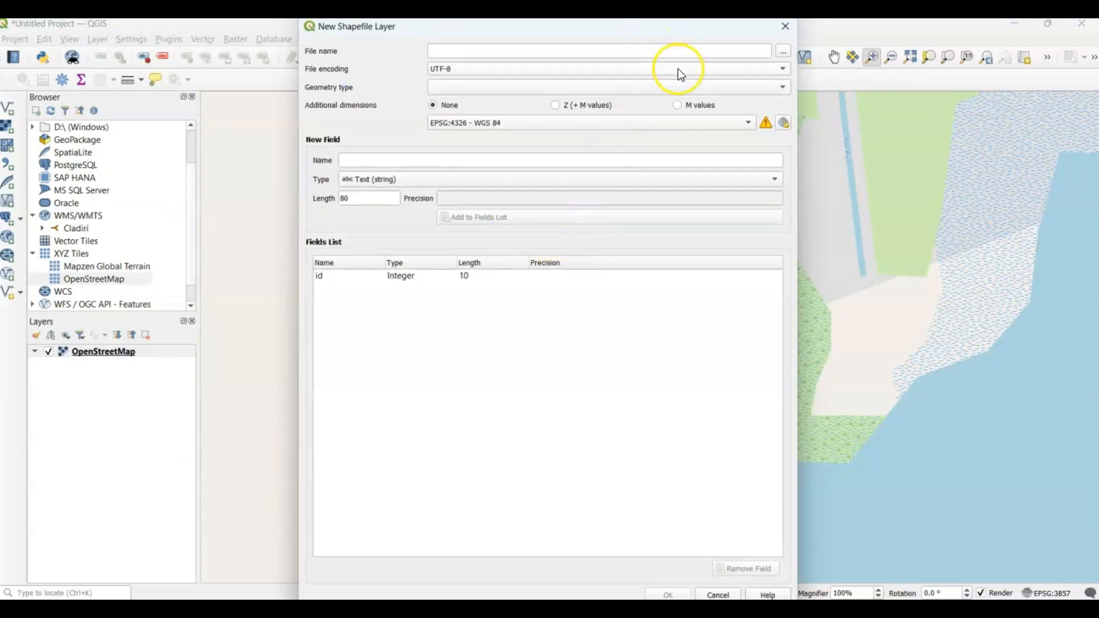
click(783, 54)
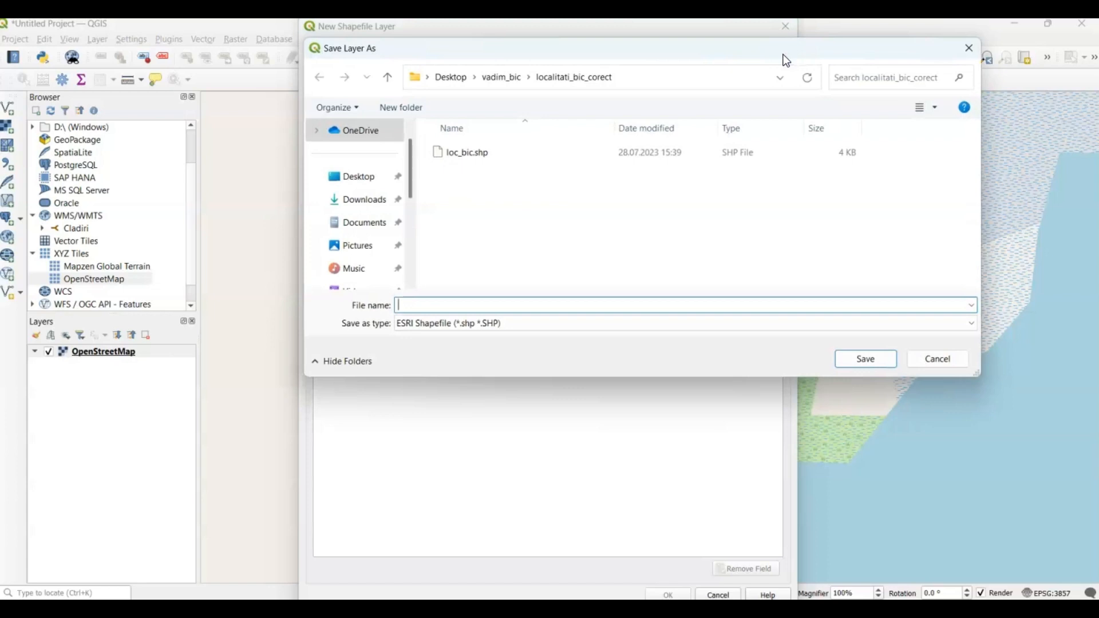
click(446, 76)
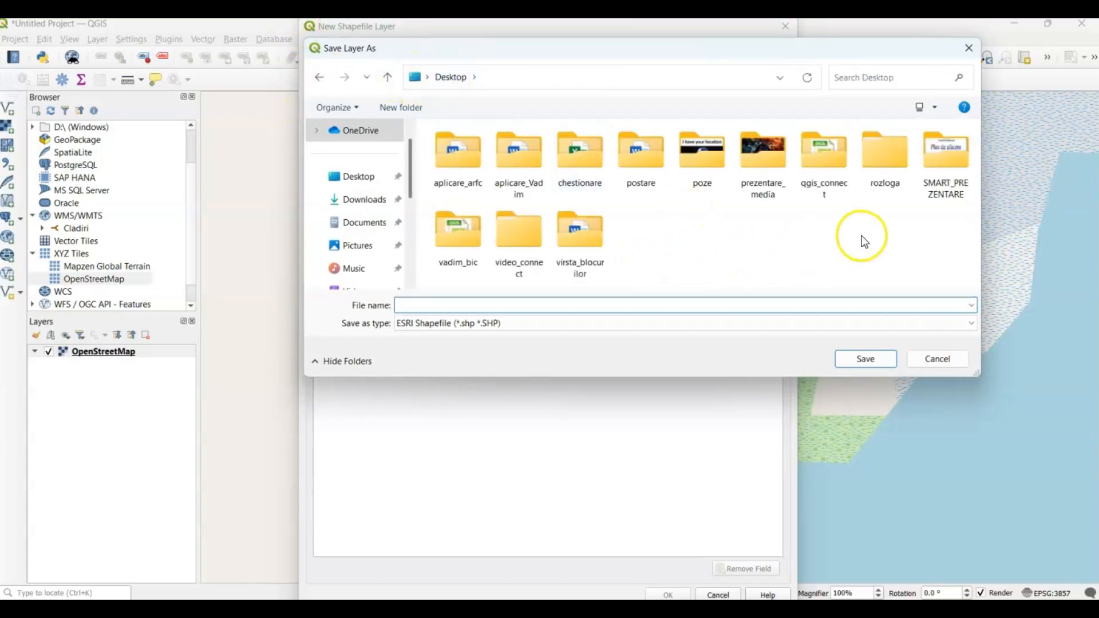
double_click(515, 247)
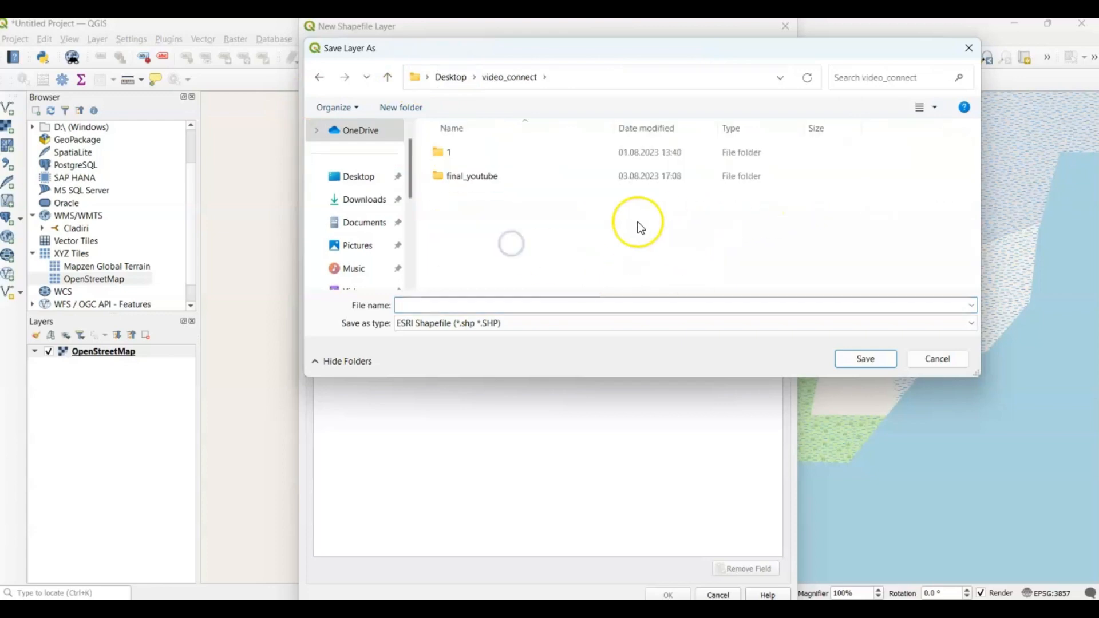
click(421, 307)
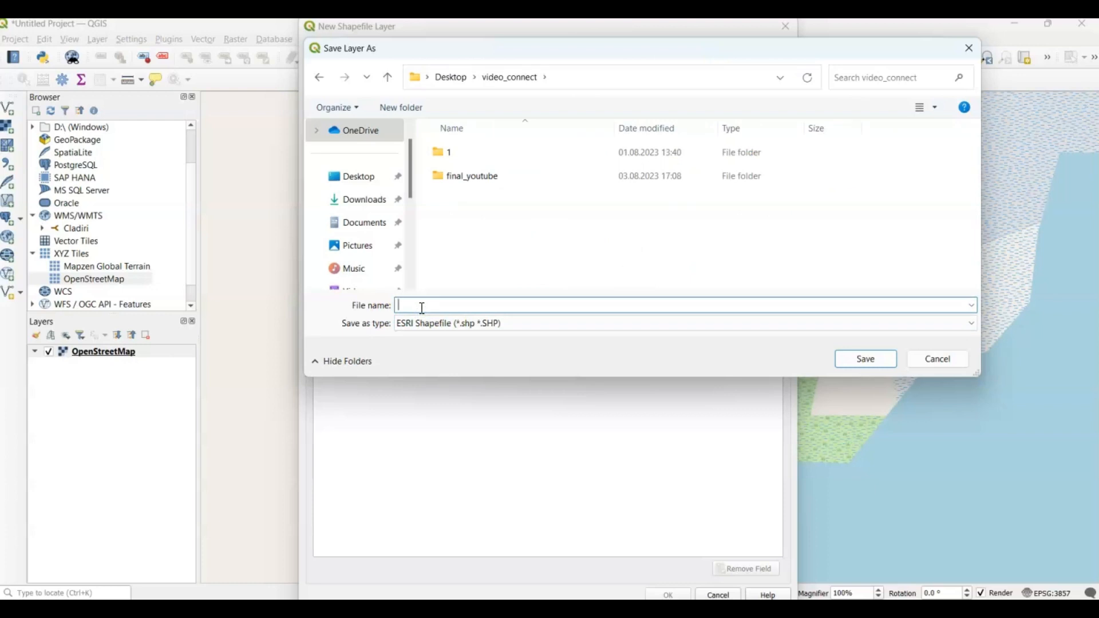
text(AOI)
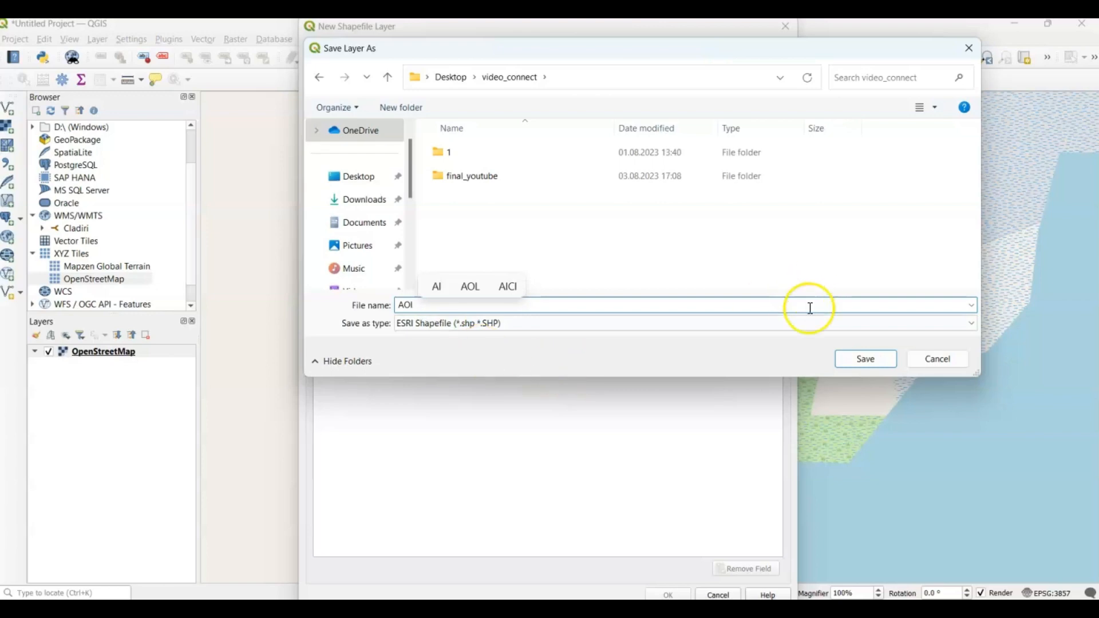
click(853, 360)
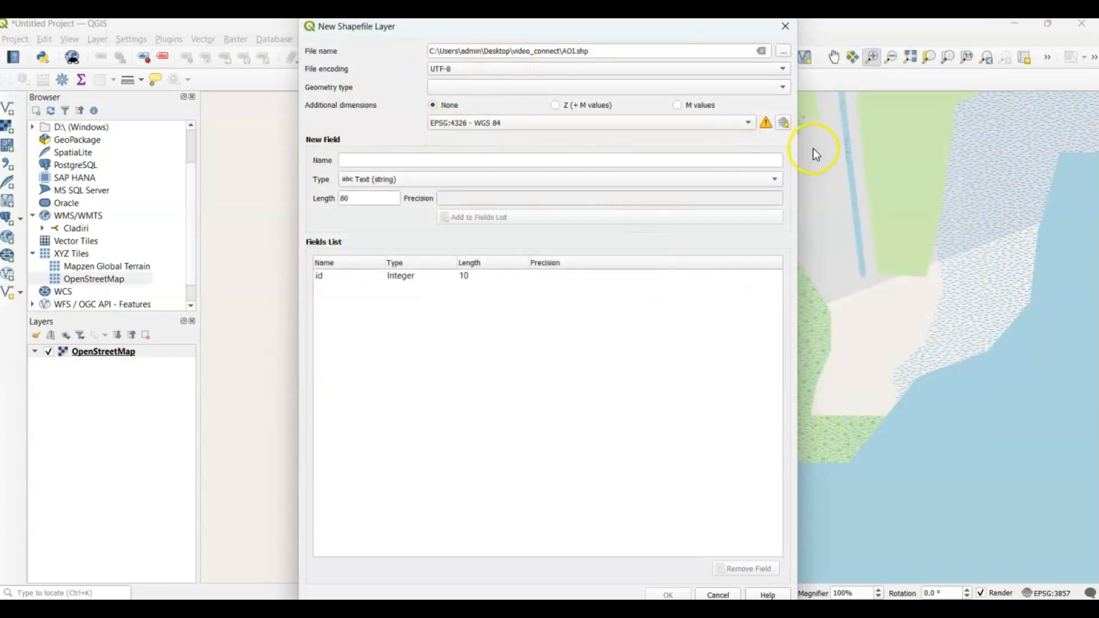
- Set the shapefile's geometry type to Polygon and create the layer
click(782, 88)
click(600, 148)
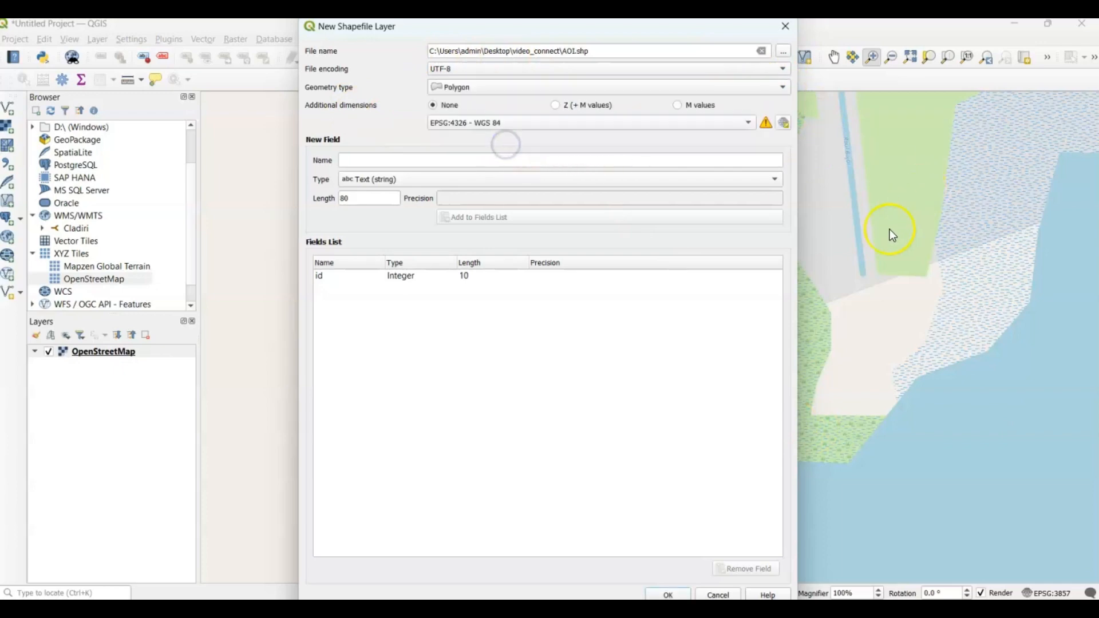
click(674, 595)
click(670, 596)
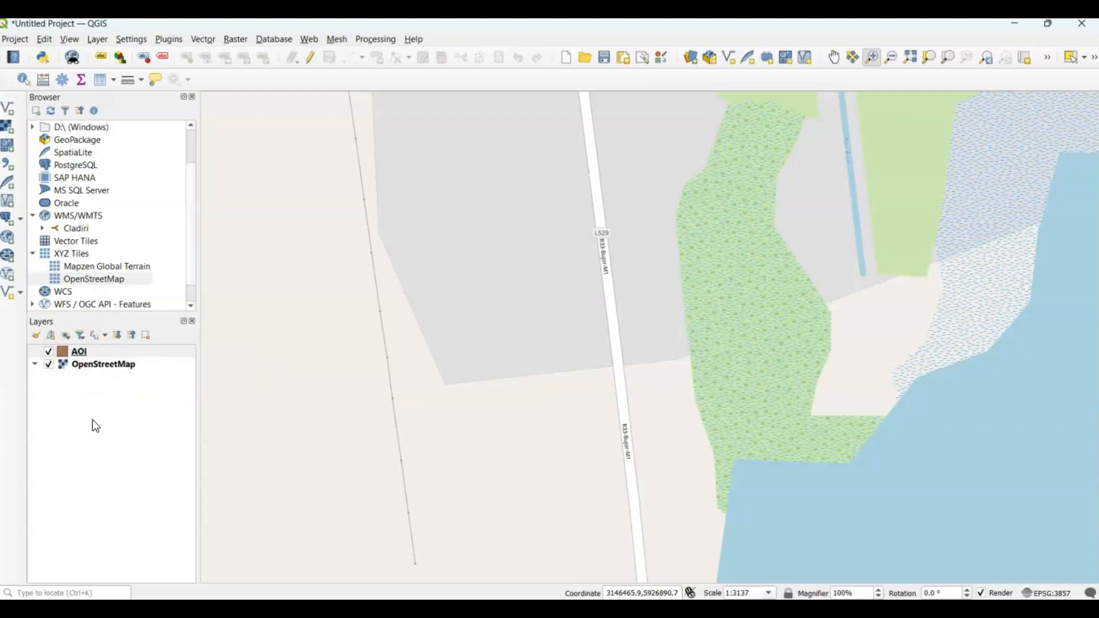
- Turn on editing for the AOI layer and activate the Add Polygon Feature tool at the marsh's southern tip
right_click(81, 351)
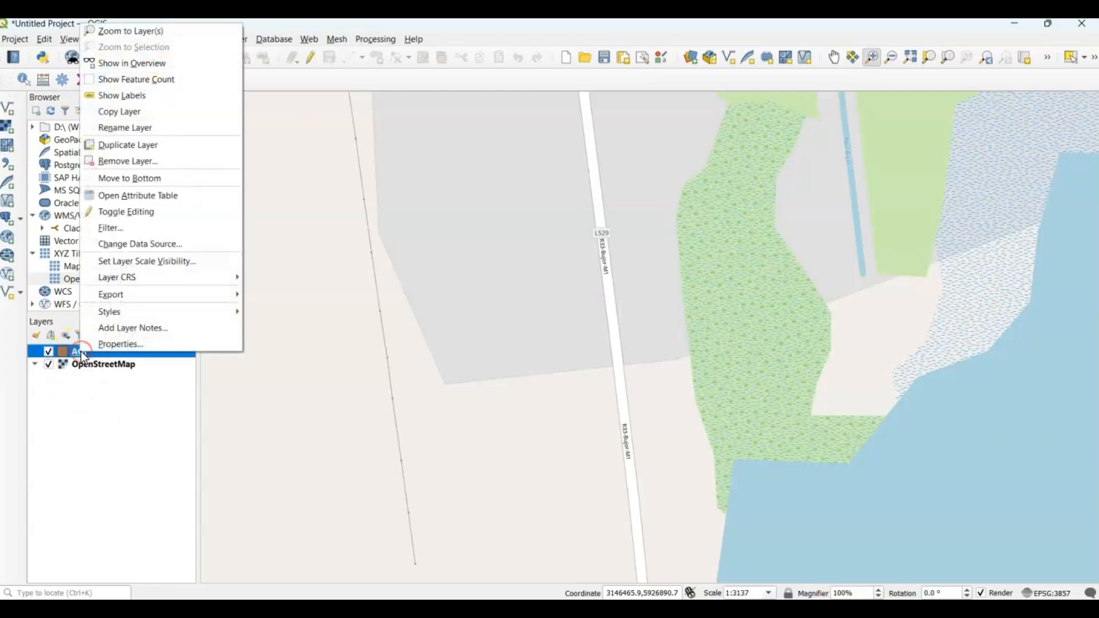
click(124, 212)
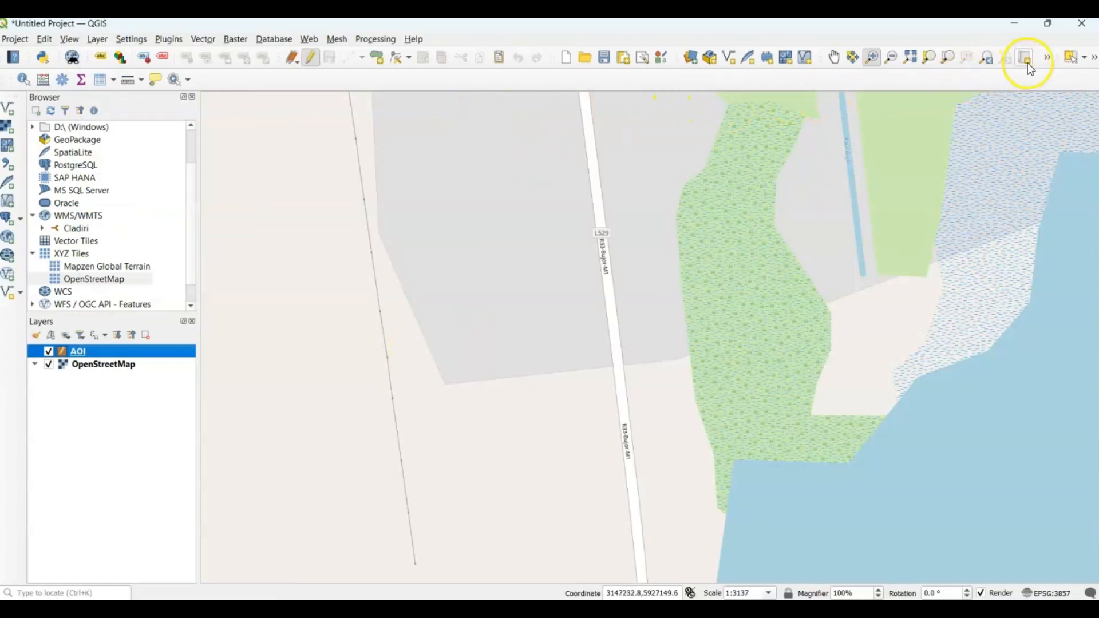
drag(1061, 57, 1045, 73)
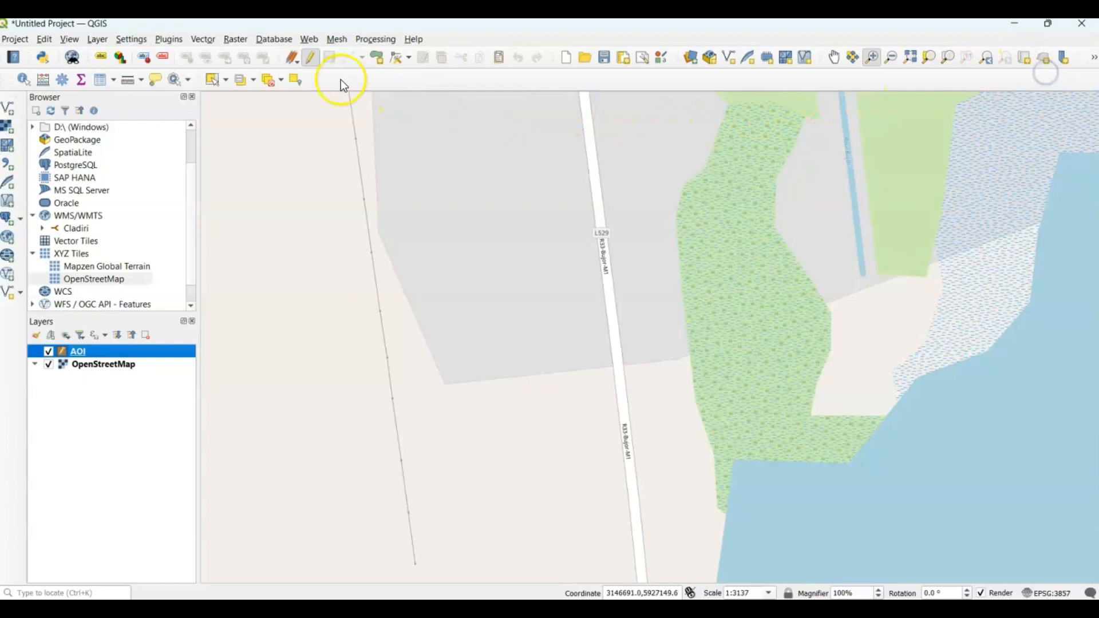
click(376, 61)
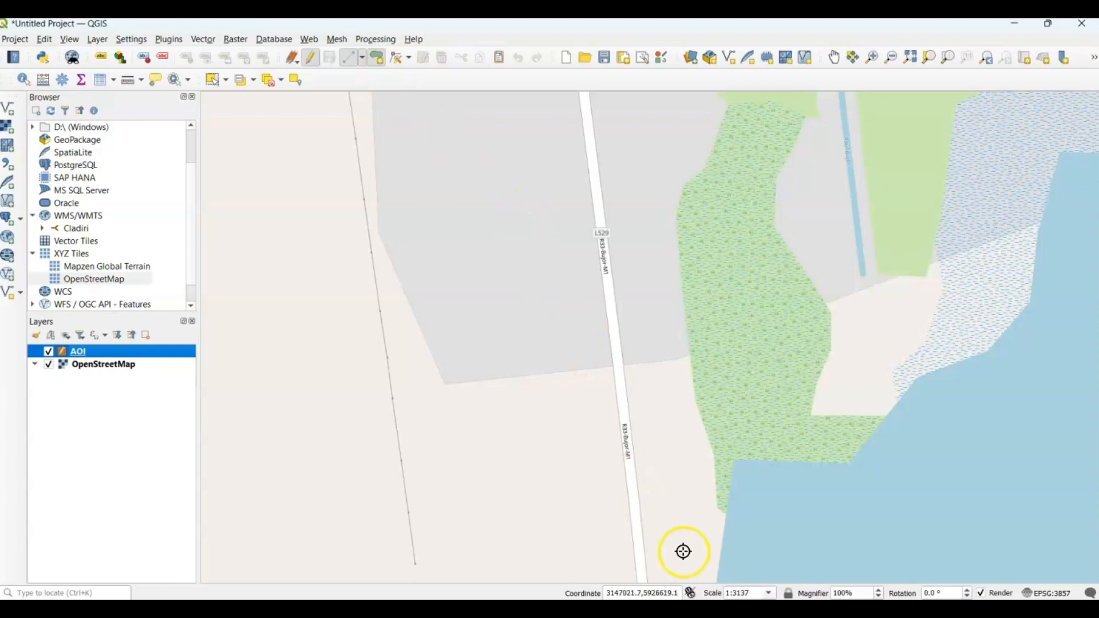
scroll(744, 512, up, 3)
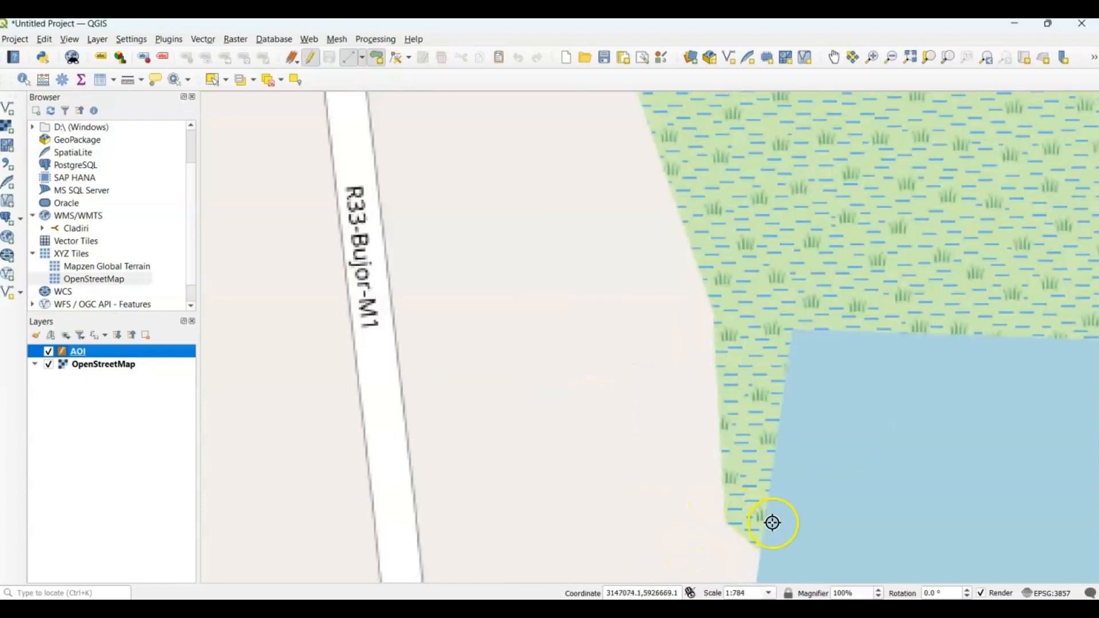
scroll(758, 535, up, 1)
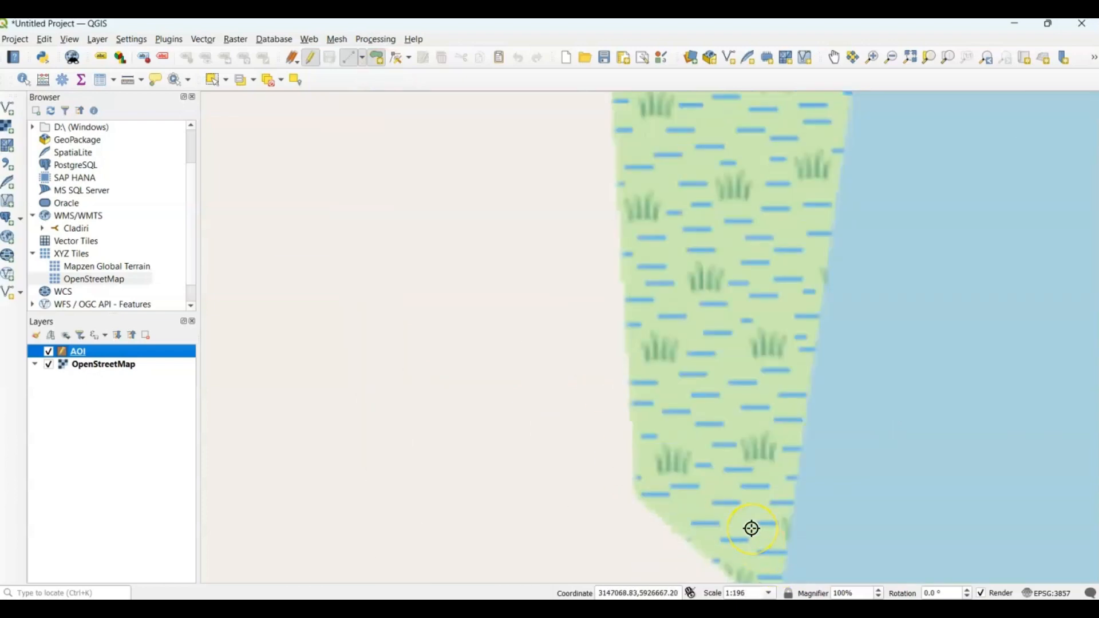
key(Down)
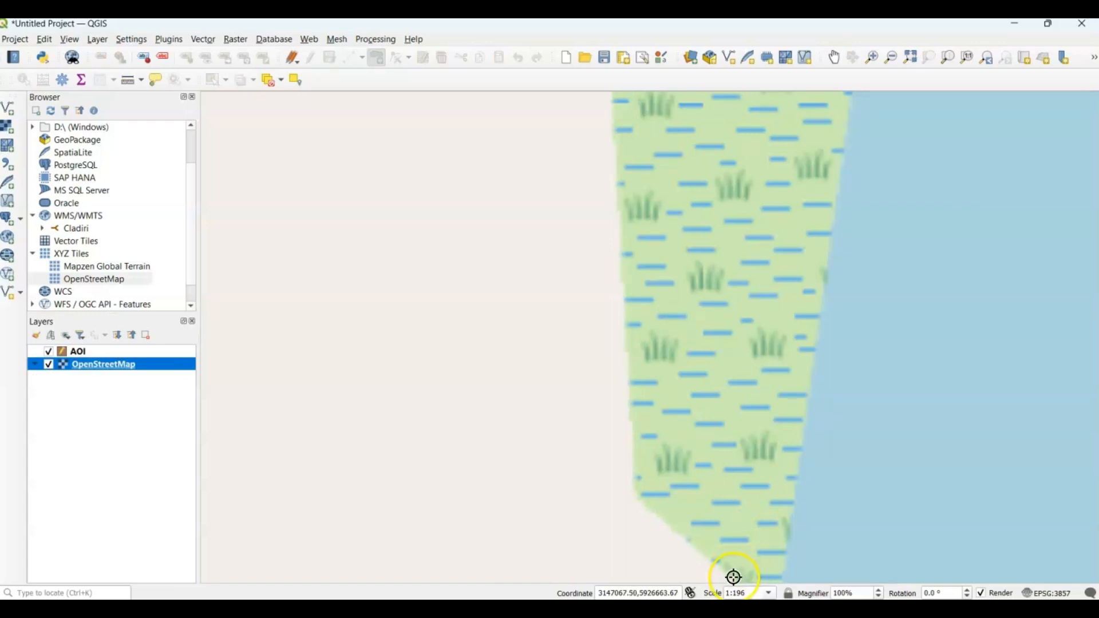
click(733, 577)
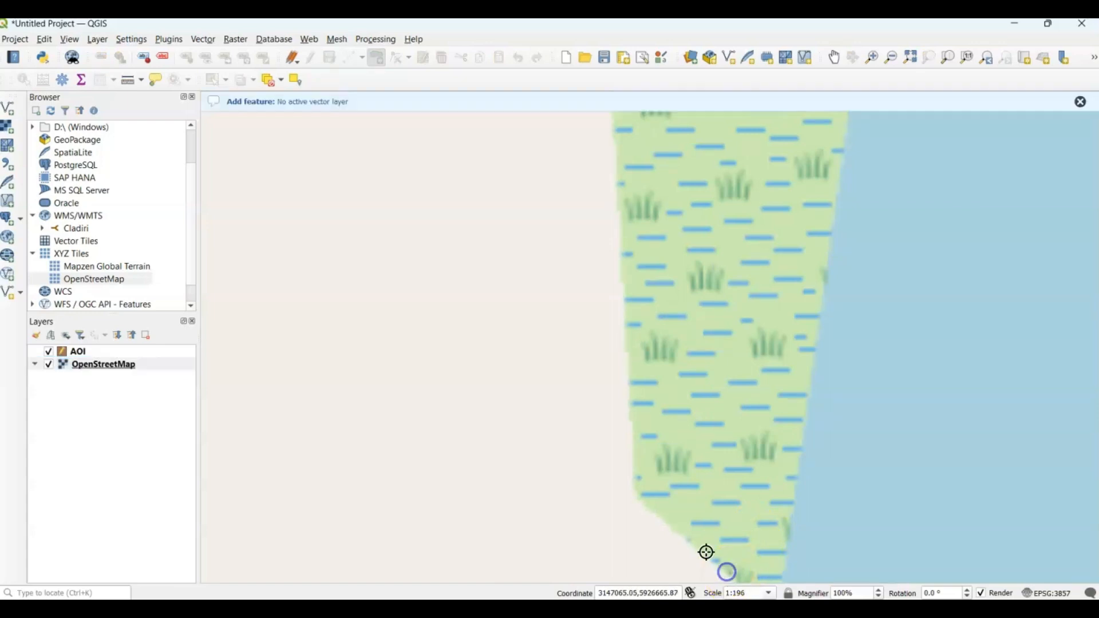
click(78, 350)
- Start the AOI polygon at the marsh's southern tip and digitize vertices northward along its western edge to the westernmost bend
click(731, 574)
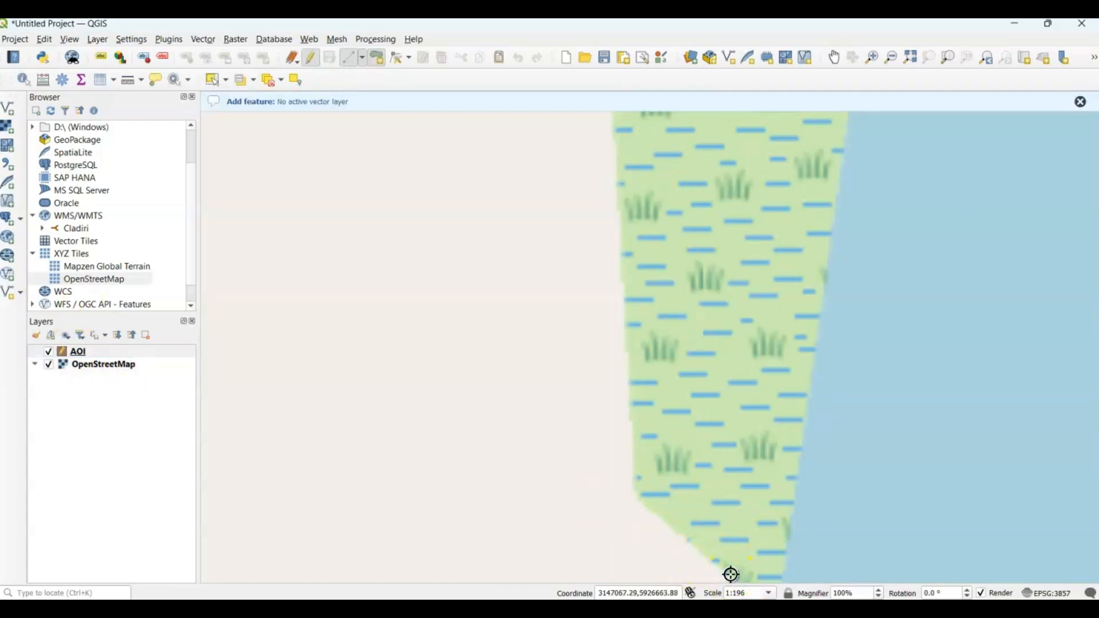
click(635, 496)
click(621, 235)
key(Up)
key(Up)
key(Up)
key(Up)
click(586, 153)
click(578, 122)
key(Up)
key(Up)
key(Left)
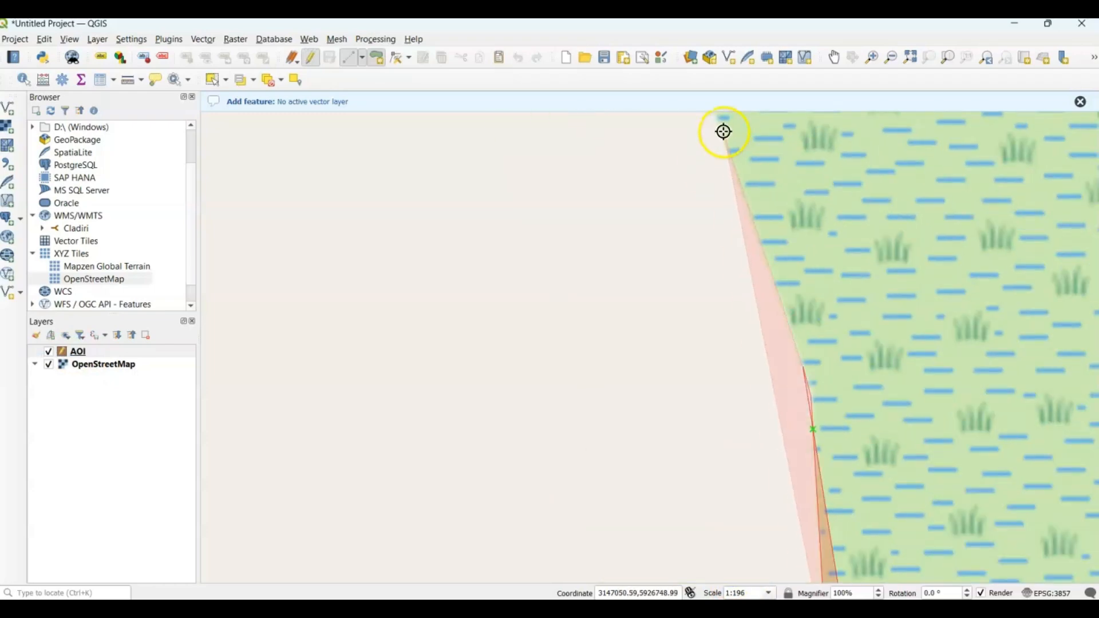
click(724, 131)
key(Up)
key(Up)
key(Up)
key(Up)
click(547, 118)
key(Left)
key(Up)
key(Up)
key(Up)
key(Up)
click(672, 189)
key(Up)
key(Up)
key(Up)
key(Up)
click(589, 140)
key(Up)
key(Up)
key(Up)
key(Up)
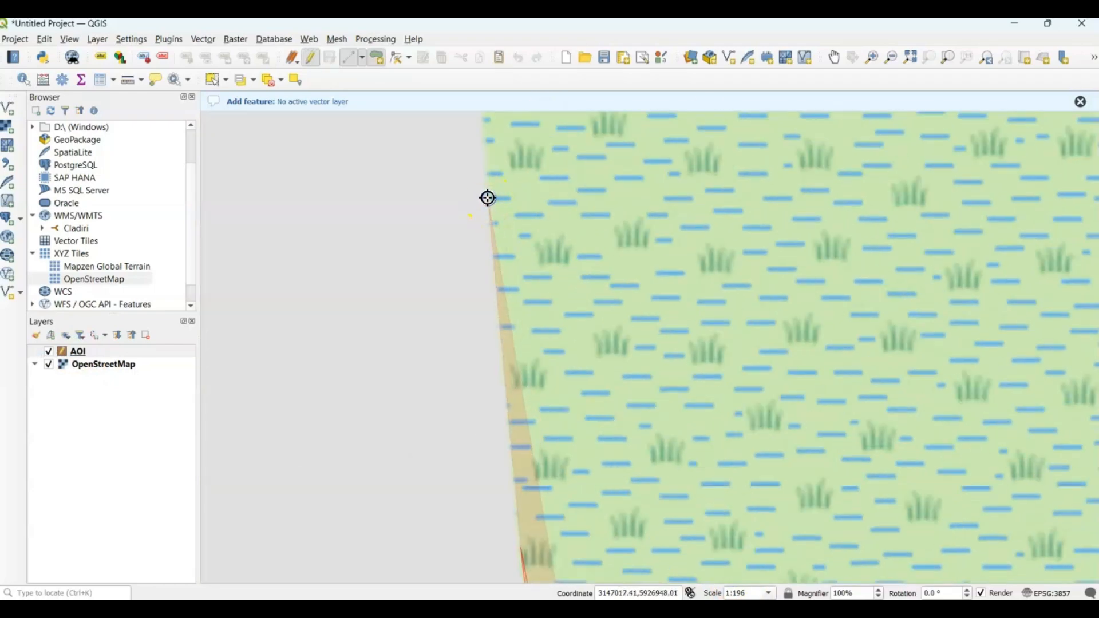
click(488, 197)
key(Up)
key(Up)
key(Up)
key(Up)
click(443, 139)
key(Up)
key(Up)
key(Up)
key(Up)
- Continue the polygon boundary along the marsh's northwestern edge and across its northern edge to the northeast corner
click(475, 228)
click(701, 131)
click(780, 162)
key(Up)
key(Up)
key(Up)
key(Up)
key(Right)
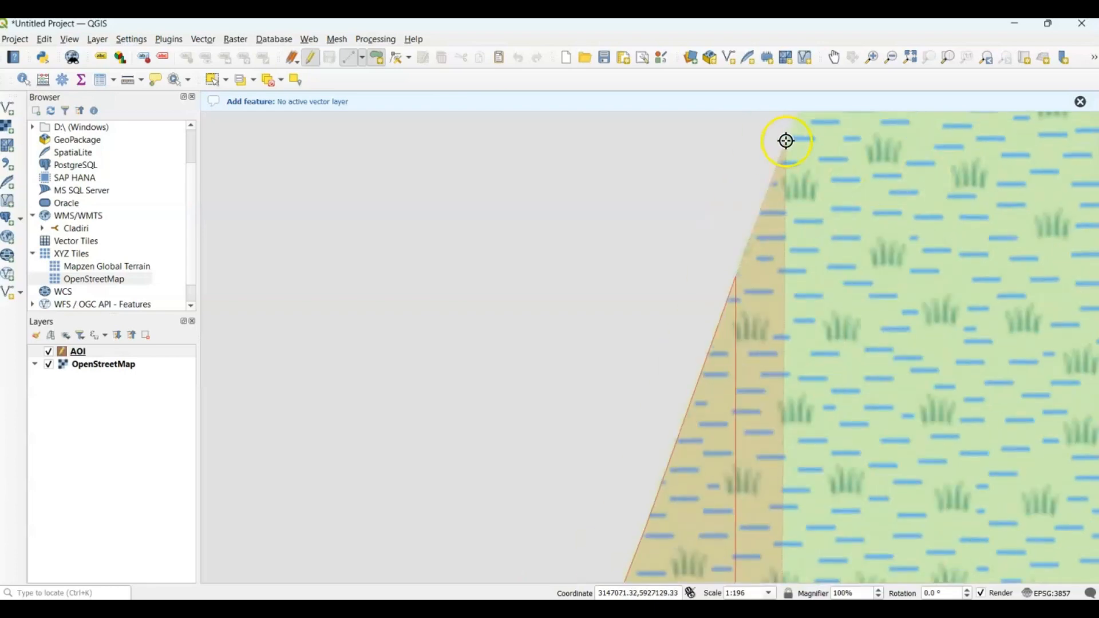
scroll(786, 141, down, 1)
click(753, 294)
key(Right)
click(969, 321)
key(Right)
click(901, 385)
- Digitize the polygon boundary southward along the marsh's eastern edge to the inner corner of the southeastern spur
key(Down)
click(868, 420)
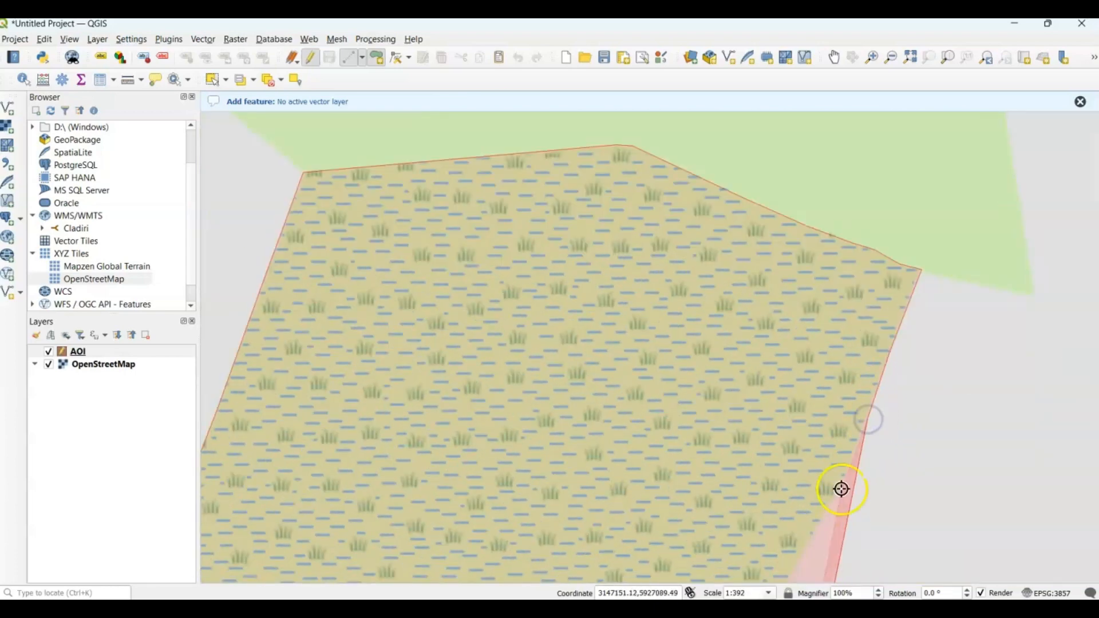
key(Down)
key(Down)
click(757, 379)
click(687, 512)
key(Down)
key(Down)
click(672, 540)
key(Down)
key(Down)
click(849, 549)
key(Down)
key(Down)
key(Right)
key(Down)
key(Down)
key(Down)
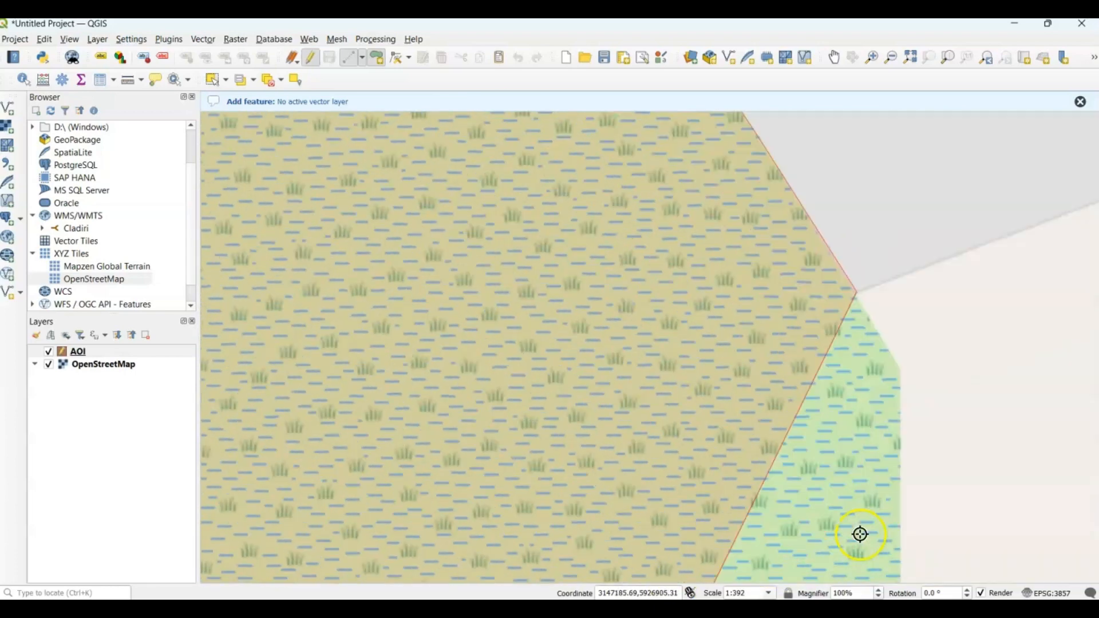
key(Down)
key(Down)
click(900, 417)
key(Down)
key(Down)
key(Down)
key(Down)
click(743, 450)
- Trace the southeastern spur and follow the lakeshore back toward the marsh's southern tip
key(Right)
key(Right)
click(895, 454)
click(832, 537)
key(Right)
key(Down)
key(Down)
key(Down)
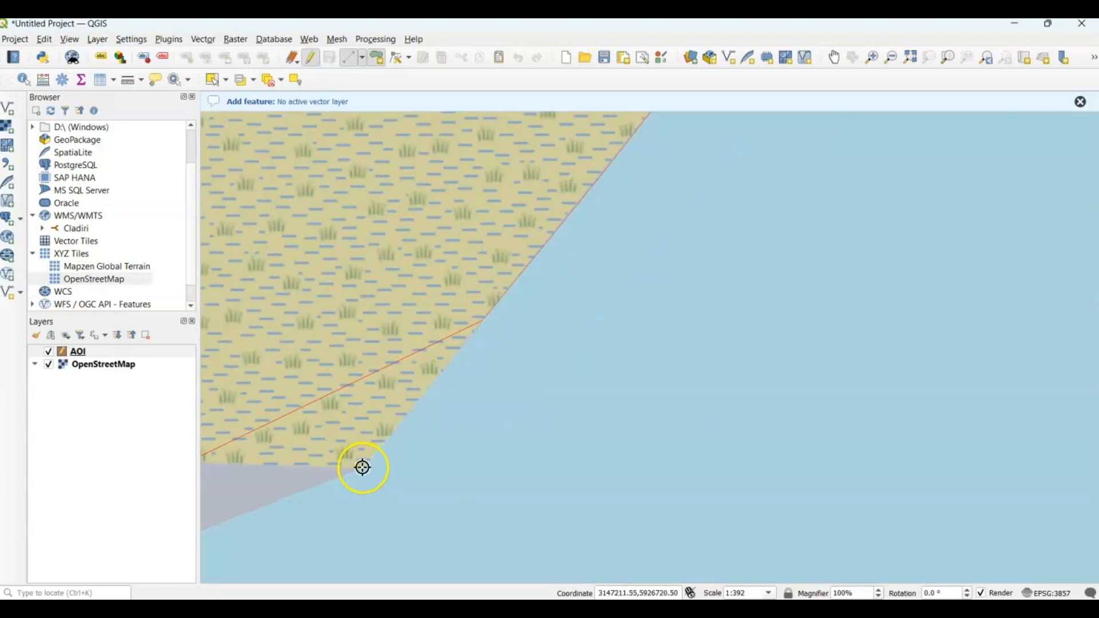
click(363, 467)
key(Left)
key(Left)
key(Left)
click(241, 444)
key(Left)
key(Left)
click(571, 437)
key(Down)
key(Down)
click(535, 445)
click(520, 560)
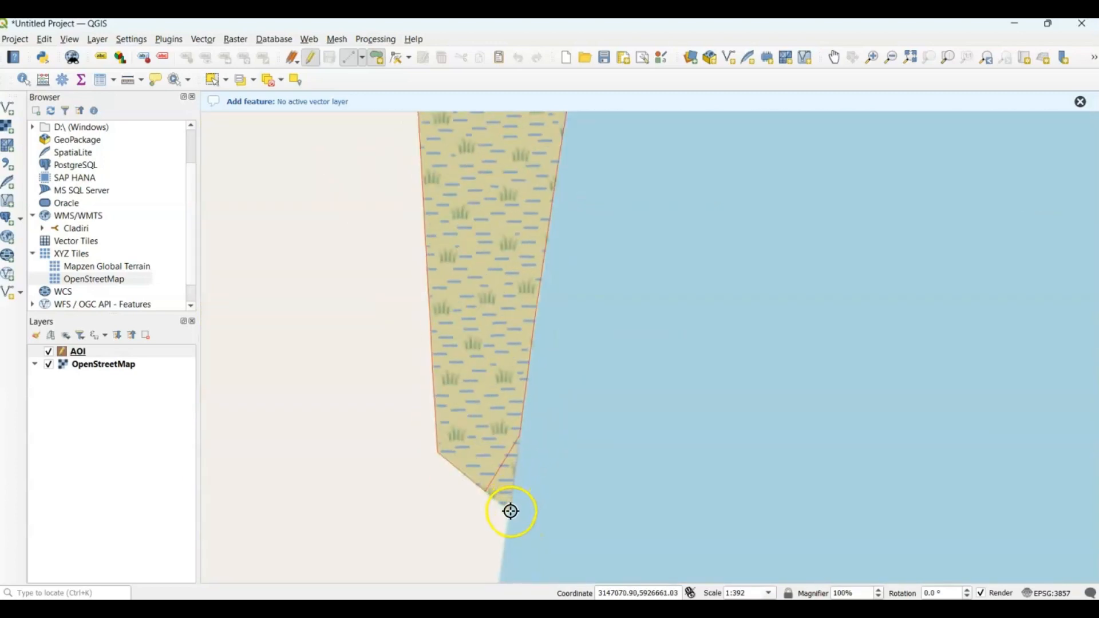
- Finish the AOI polygon and assign it the id 1
right_click(510, 513)
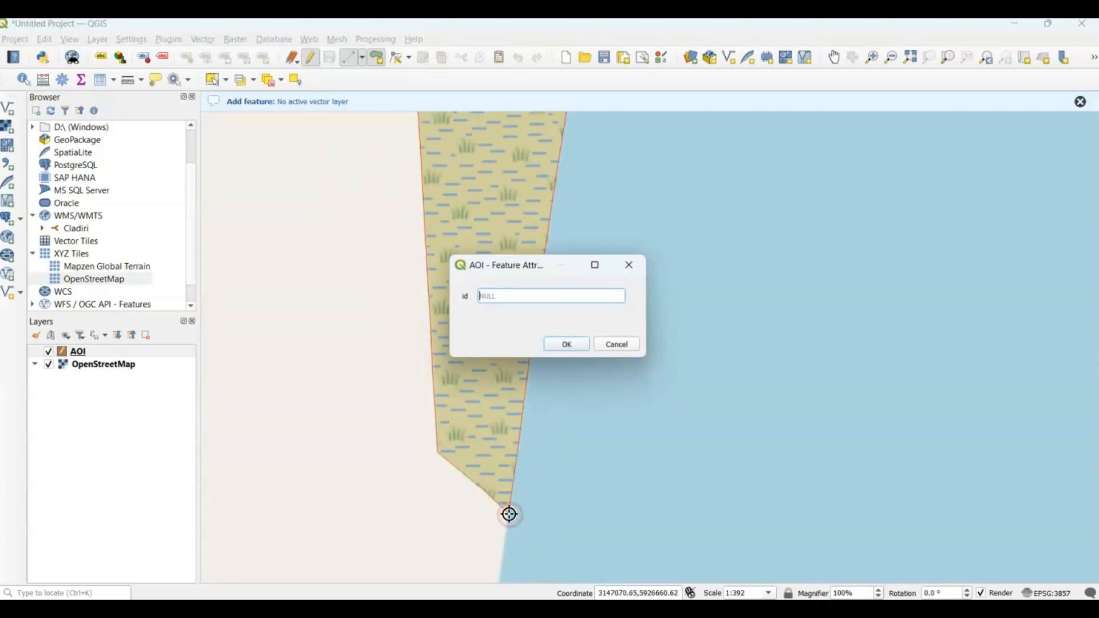
text(1)
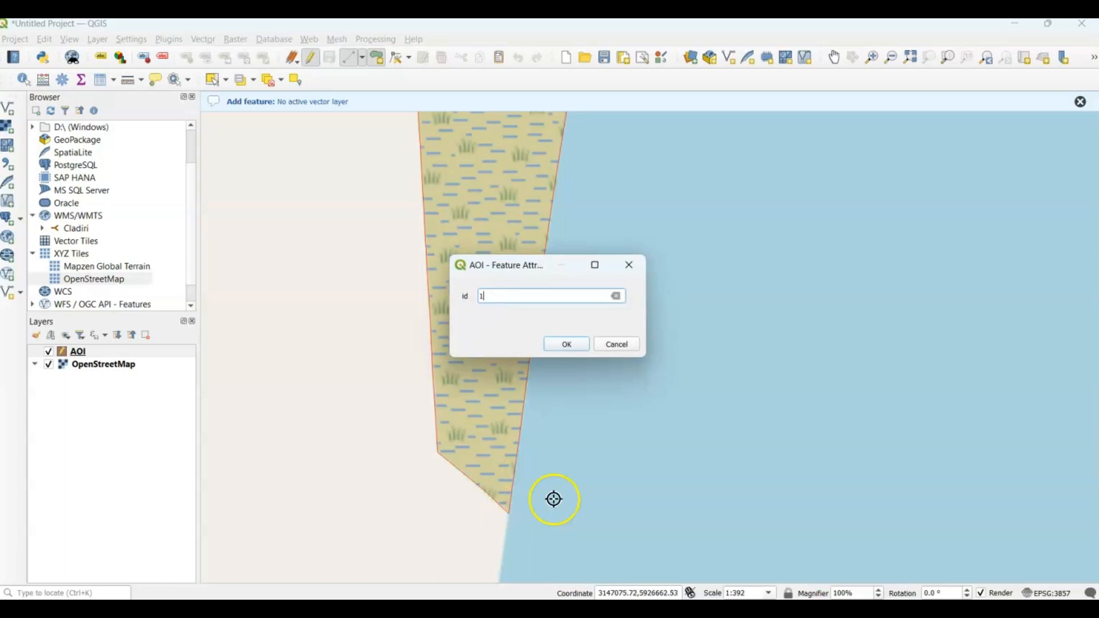
click(566, 344)
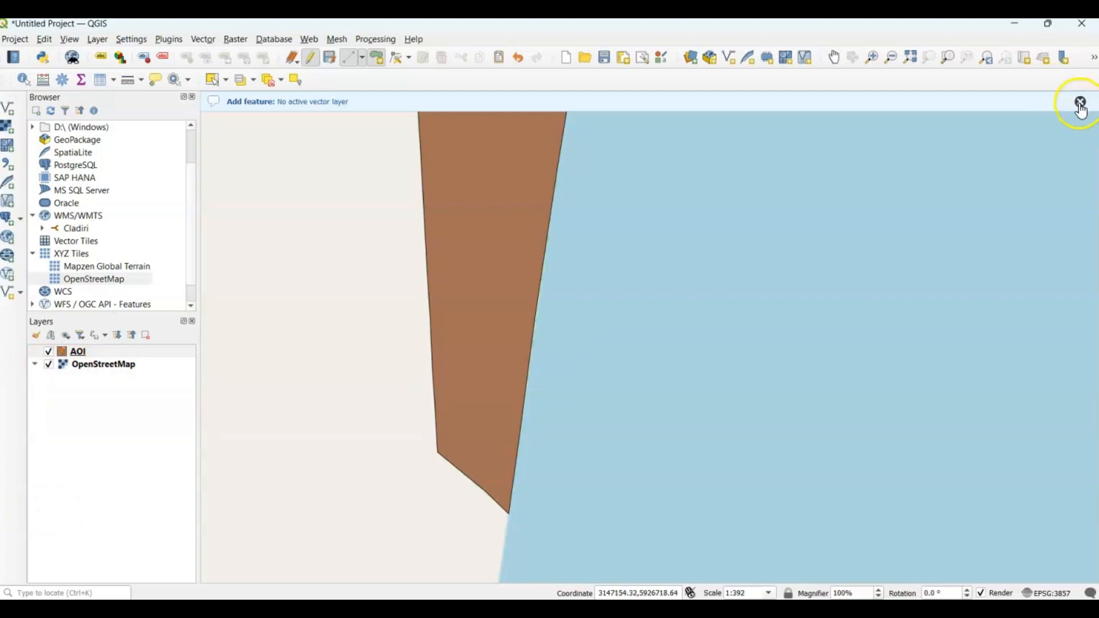
- Dismiss the message above the map and zoom to the full extent of the AOI layer
click(1080, 102)
click(49, 364)
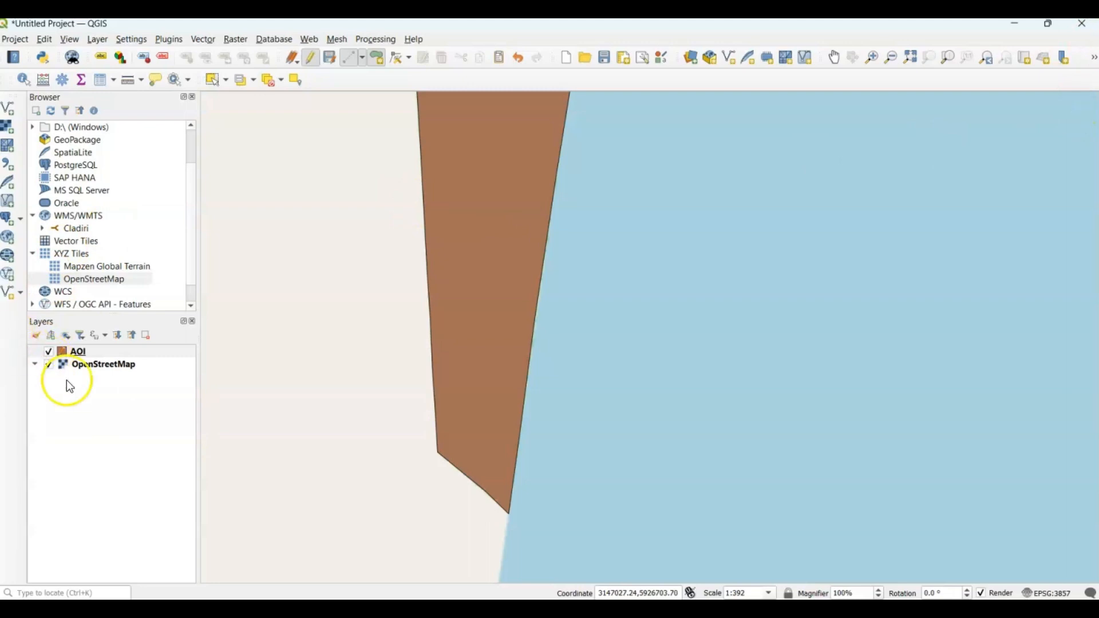
right_click(74, 351)
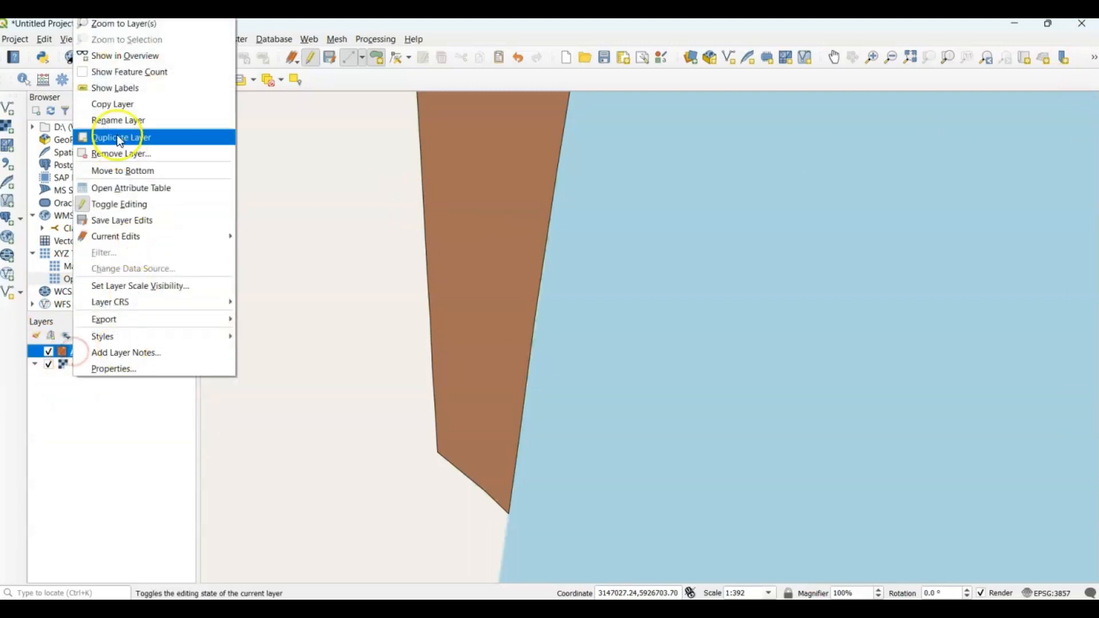
click(115, 24)
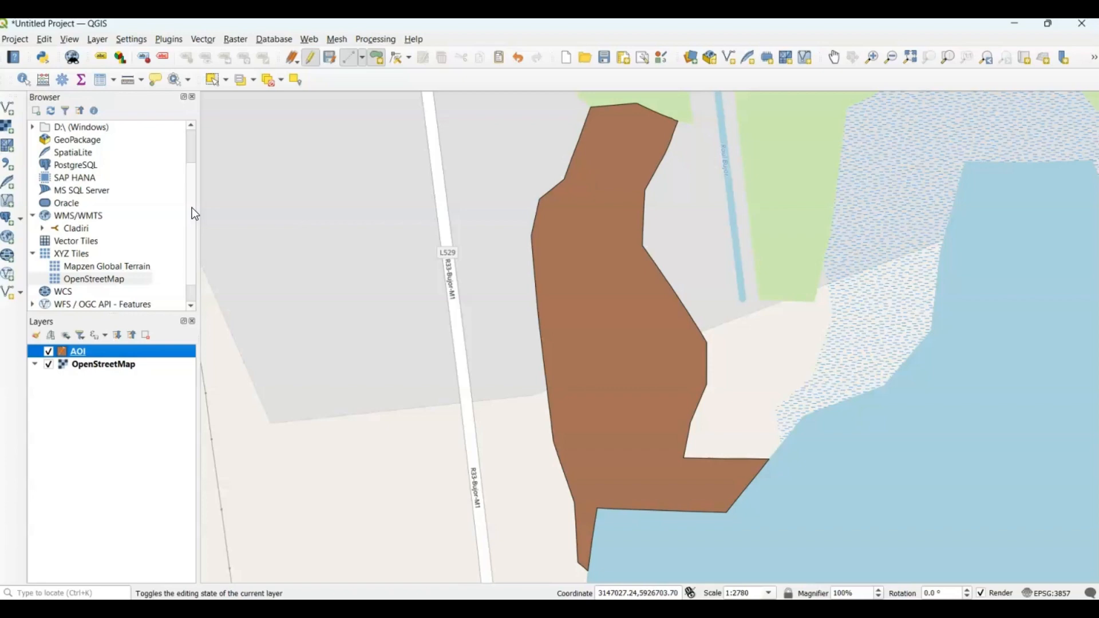
- Turn off editing for the AOI layer and save its changes
right_click(78, 355)
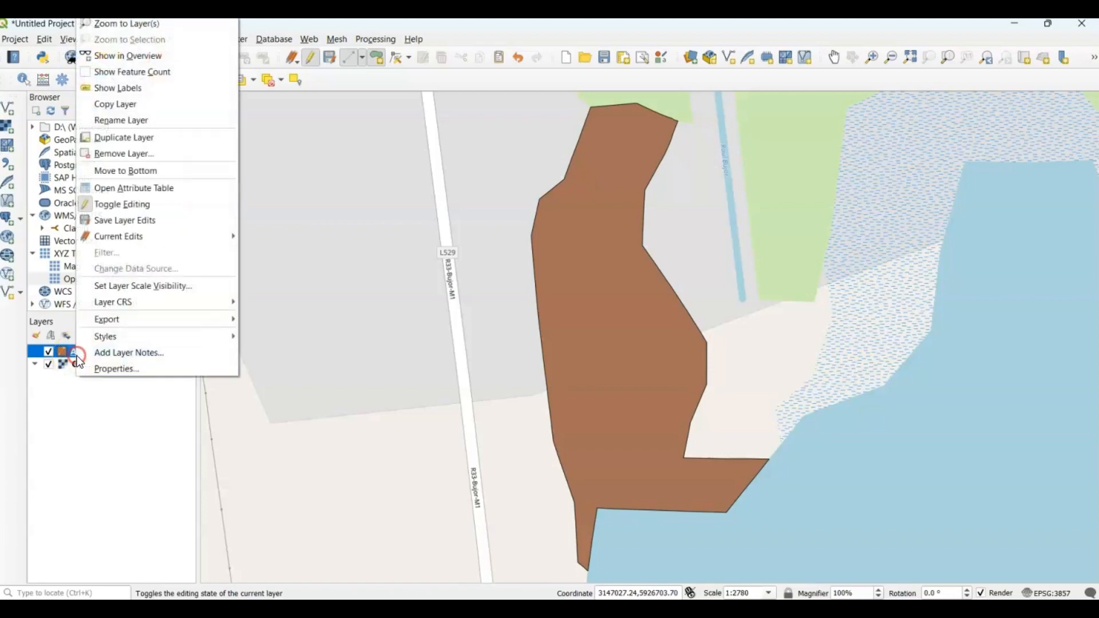
click(134, 210)
click(530, 322)
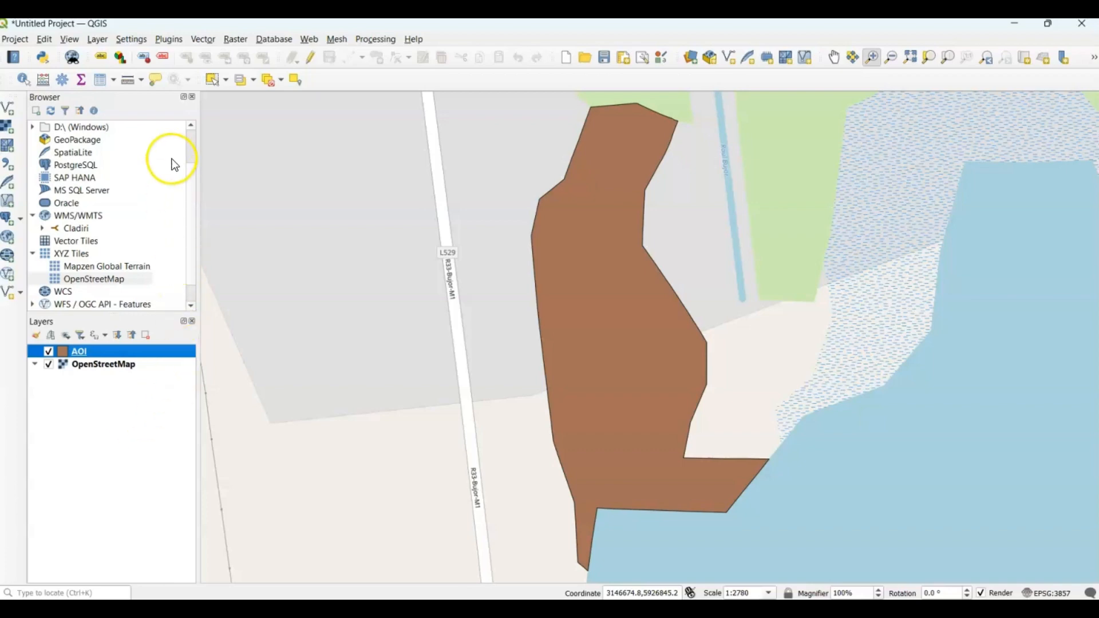
- Begin adding a vector layer from file and set its encoding to UTF-8
click(97, 39)
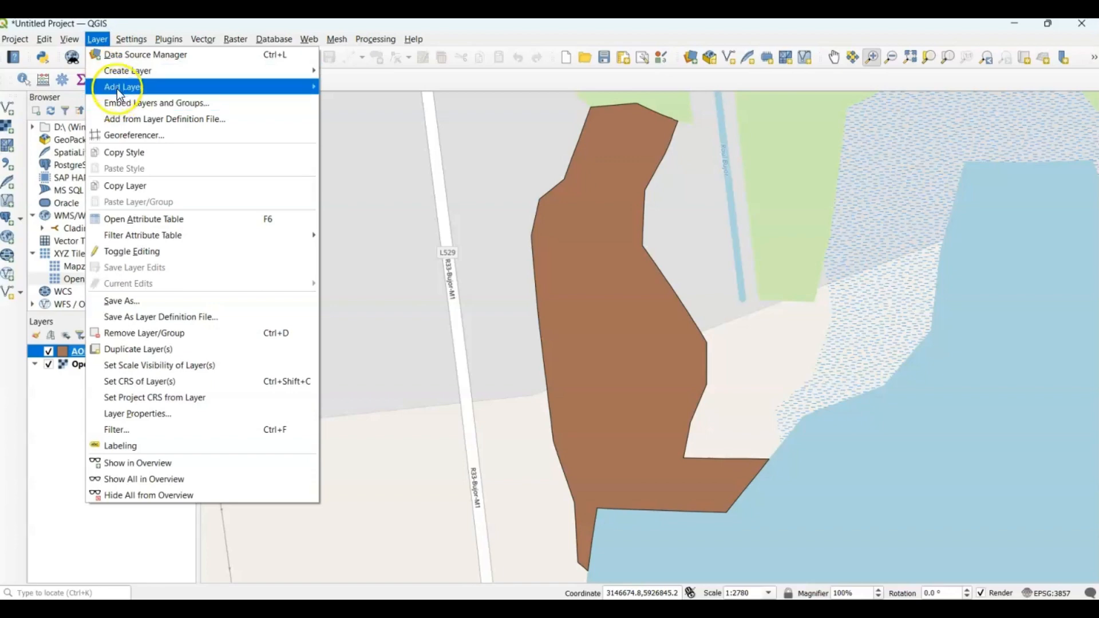
mouse_move(117, 87)
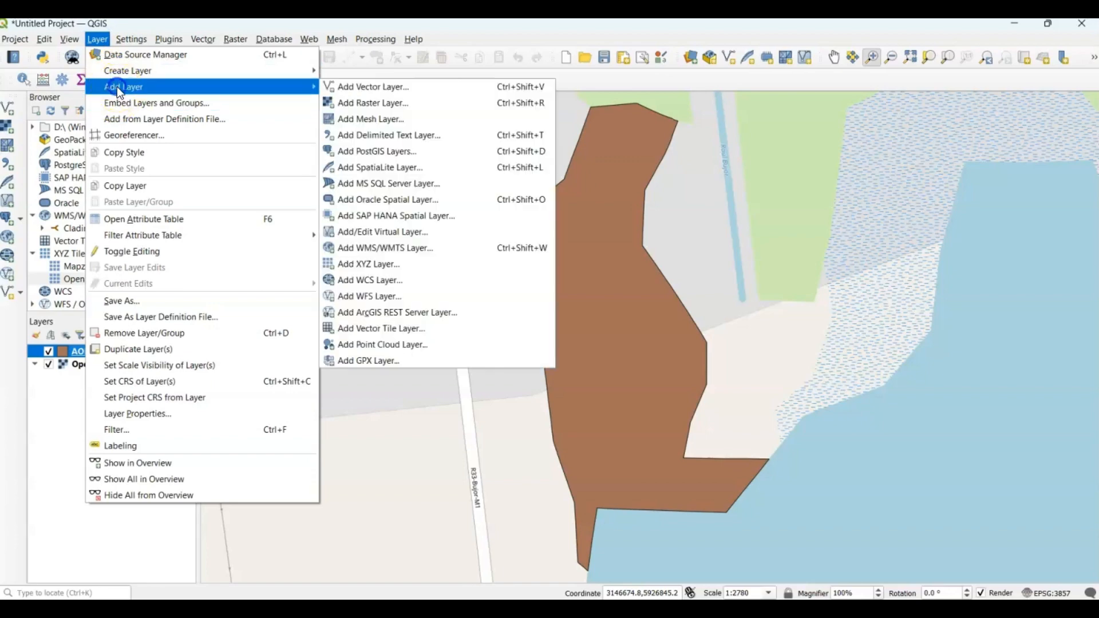
click(349, 87)
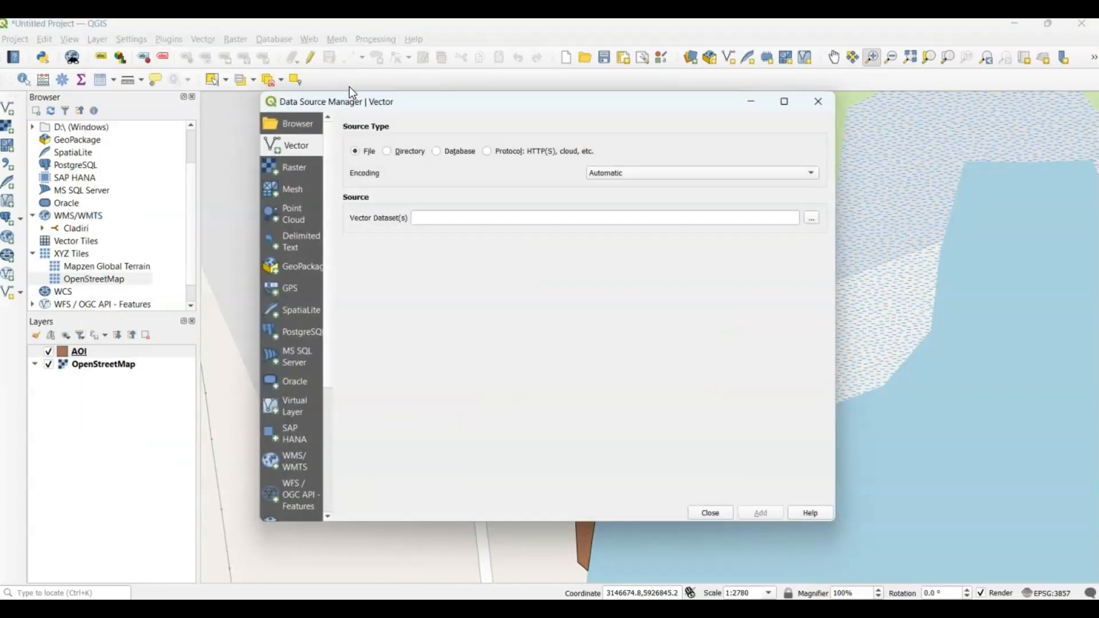
click(811, 174)
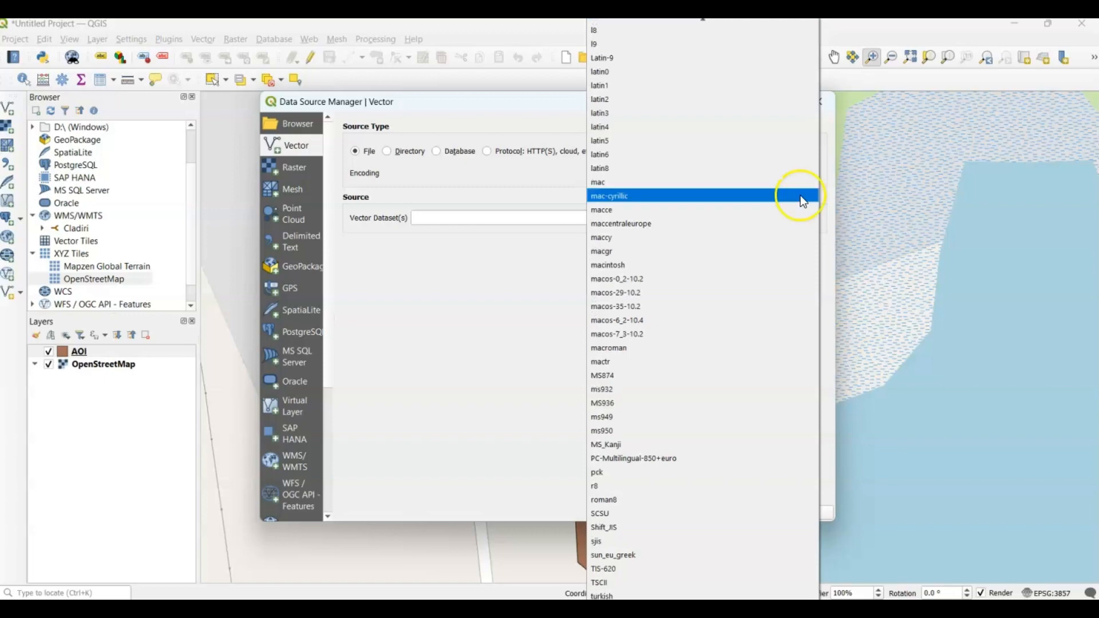
scroll(750, 387, down, 5)
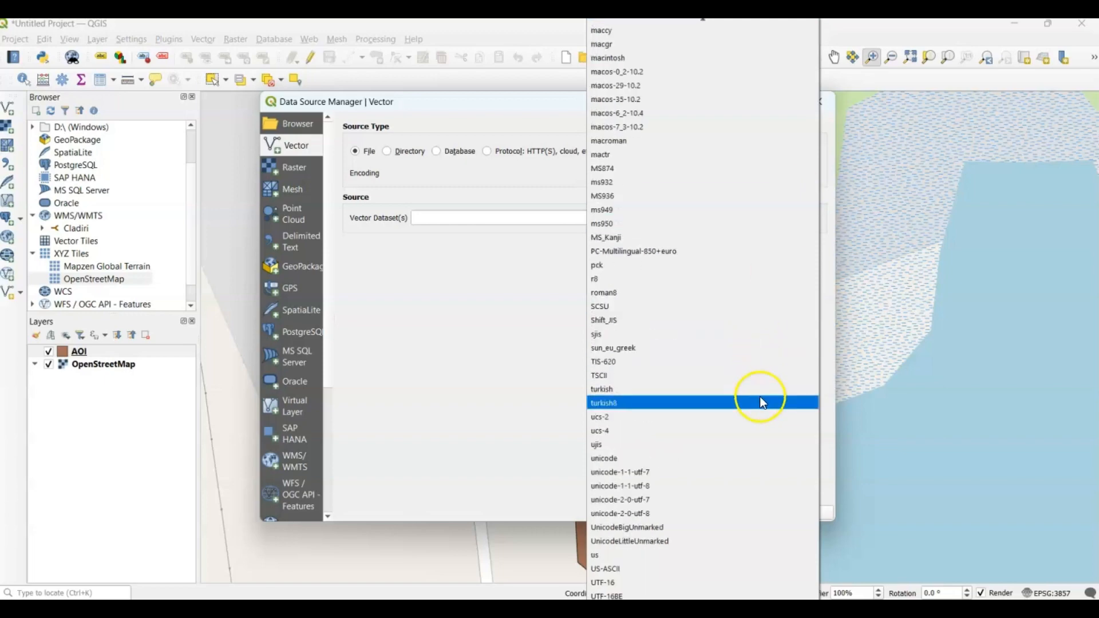
scroll(747, 440, down, 2)
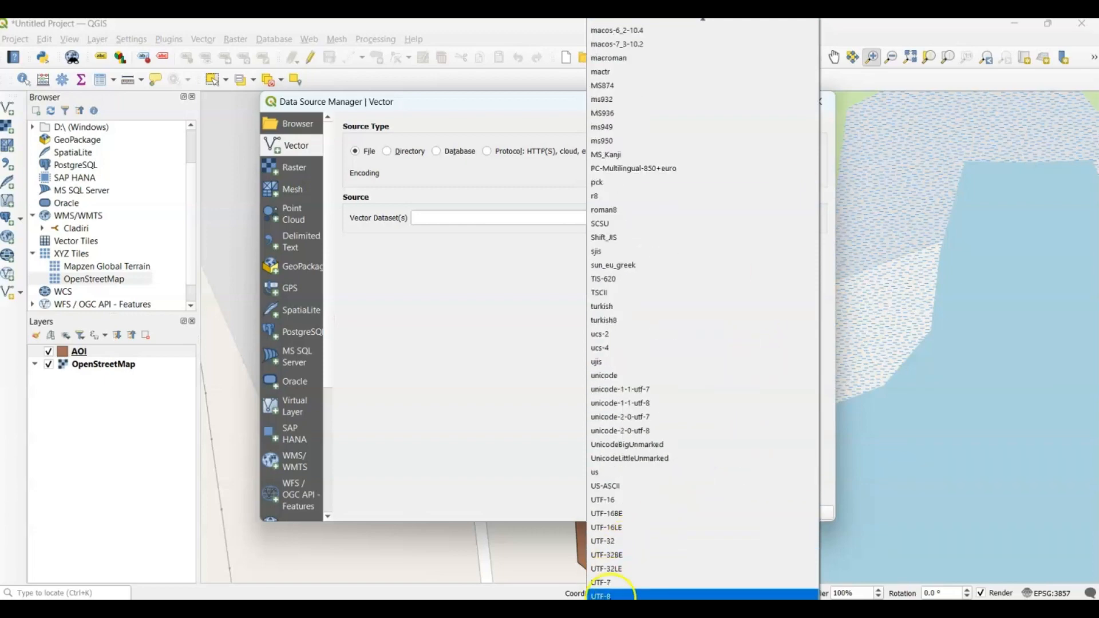
click(611, 595)
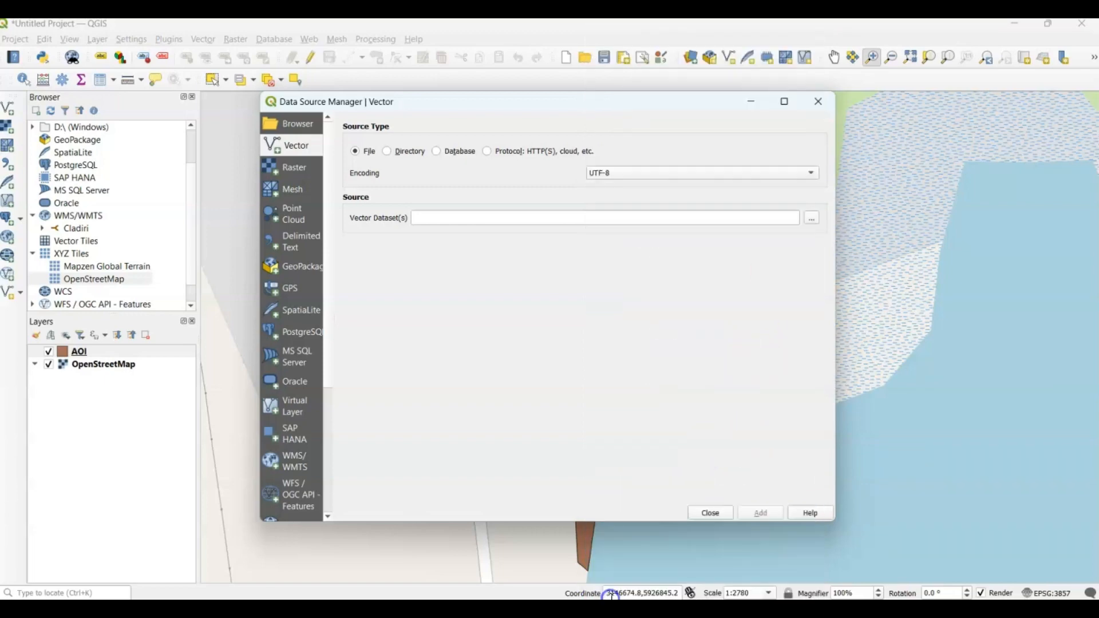
- Browse for the vector dataset in the Desktop's qgis_connect/TAU folder and show only ESRI Shapefiles
click(811, 221)
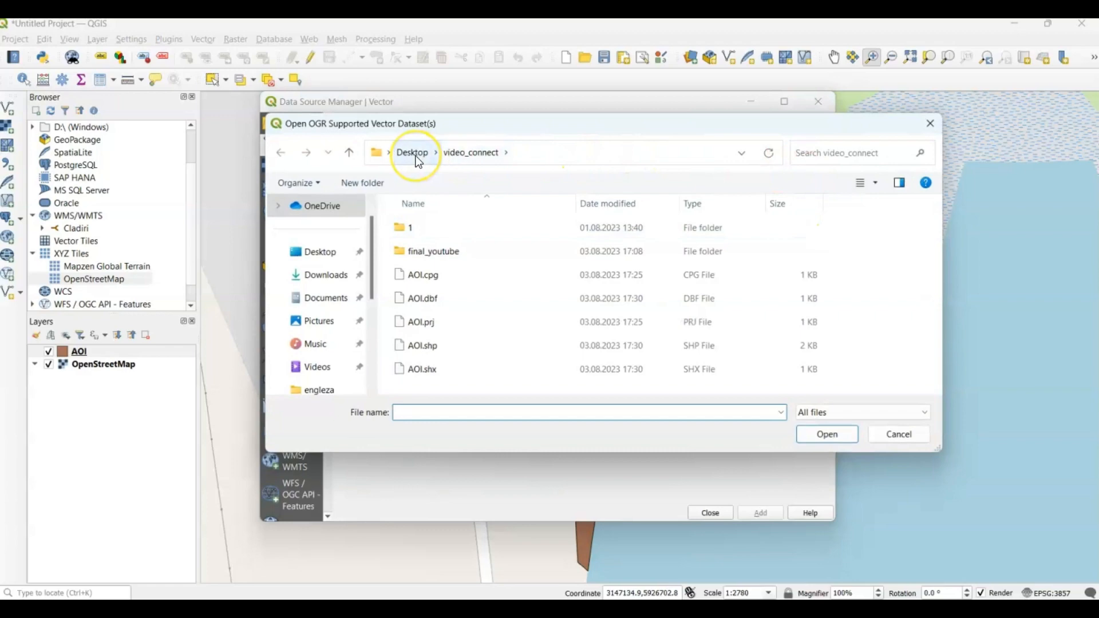
click(418, 160)
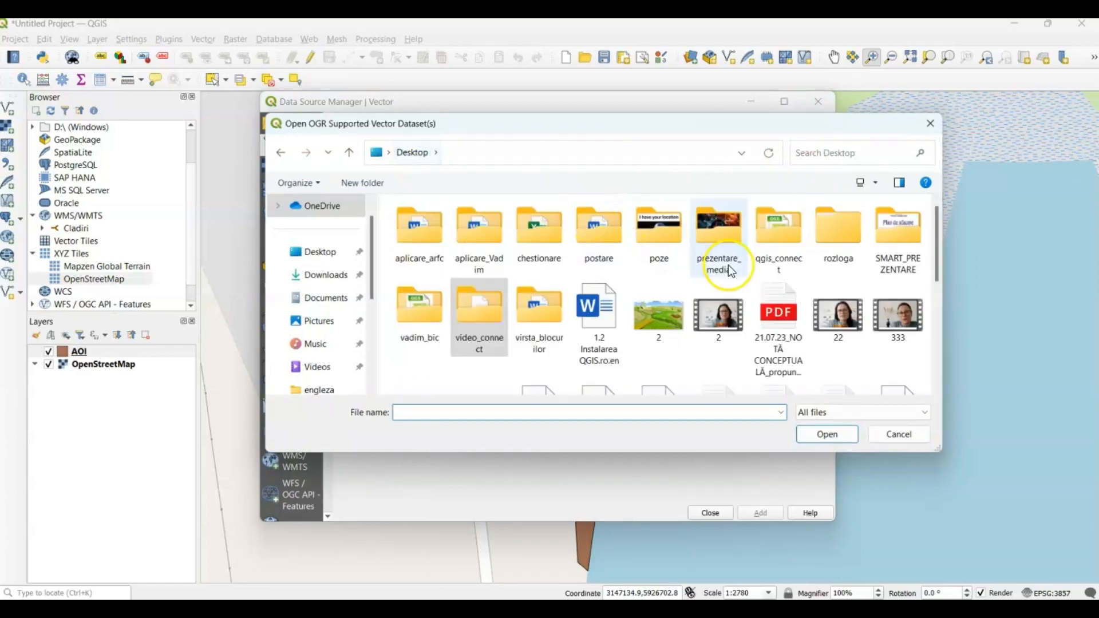
double_click(778, 232)
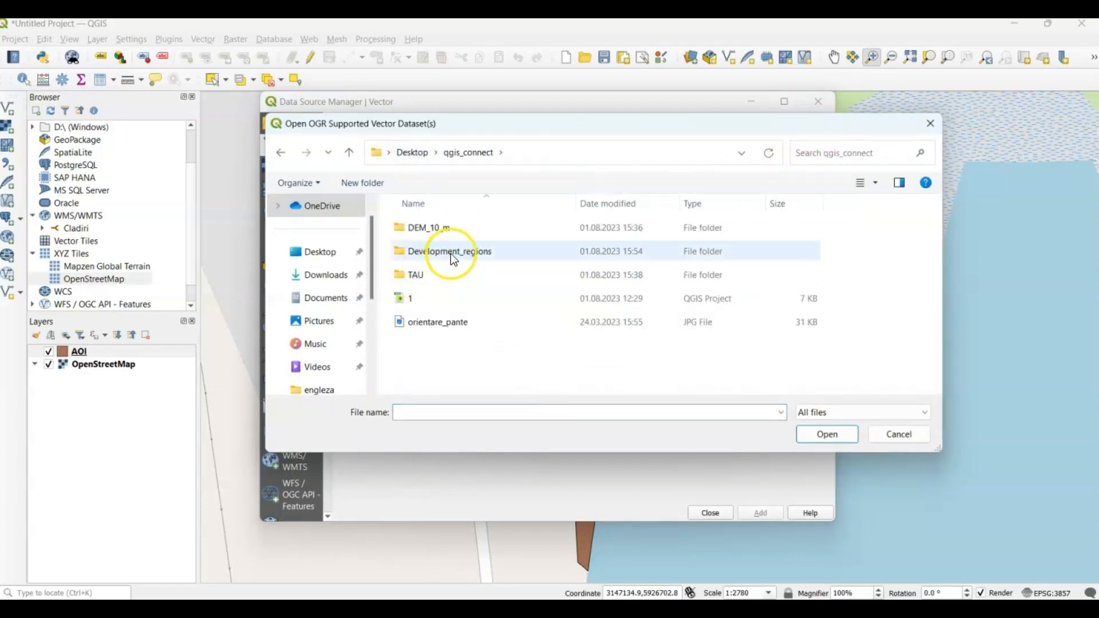
double_click(416, 276)
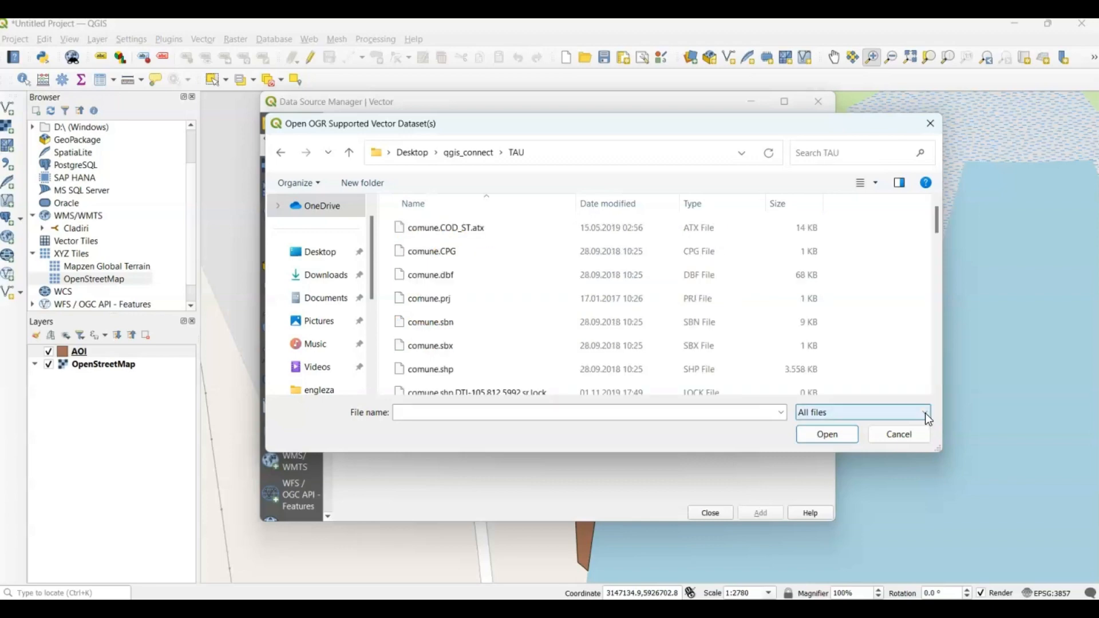
click(925, 413)
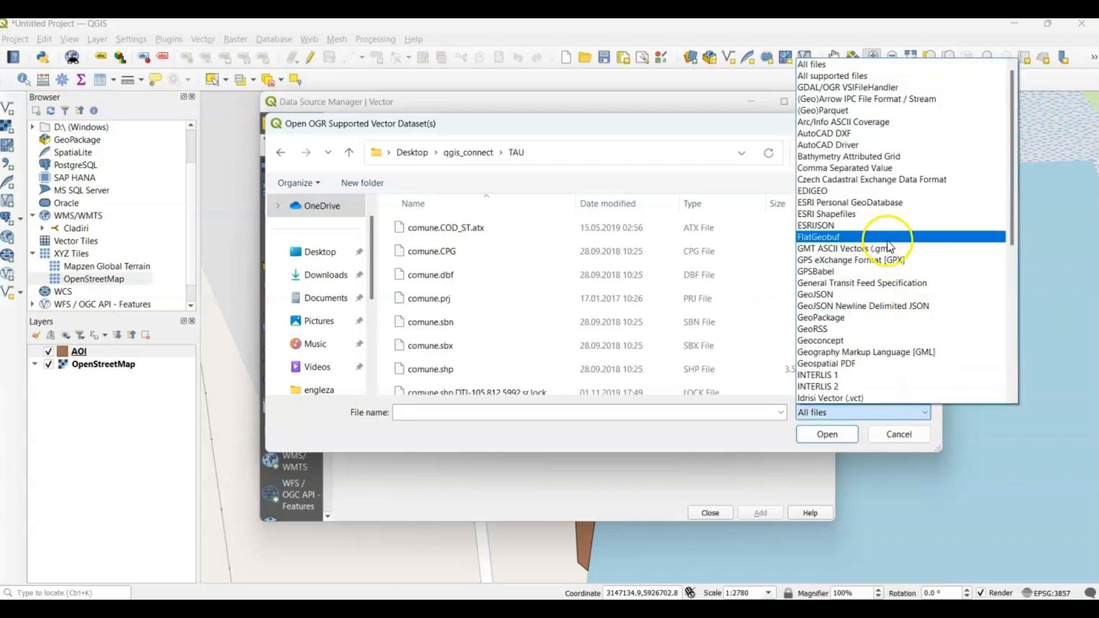
click(868, 218)
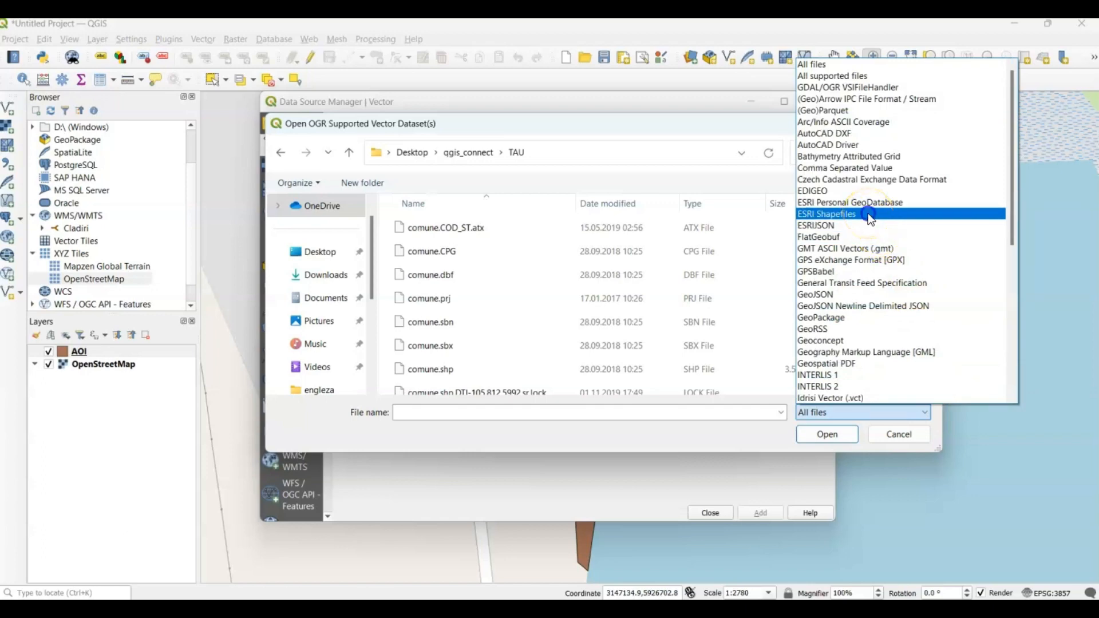
click(868, 213)
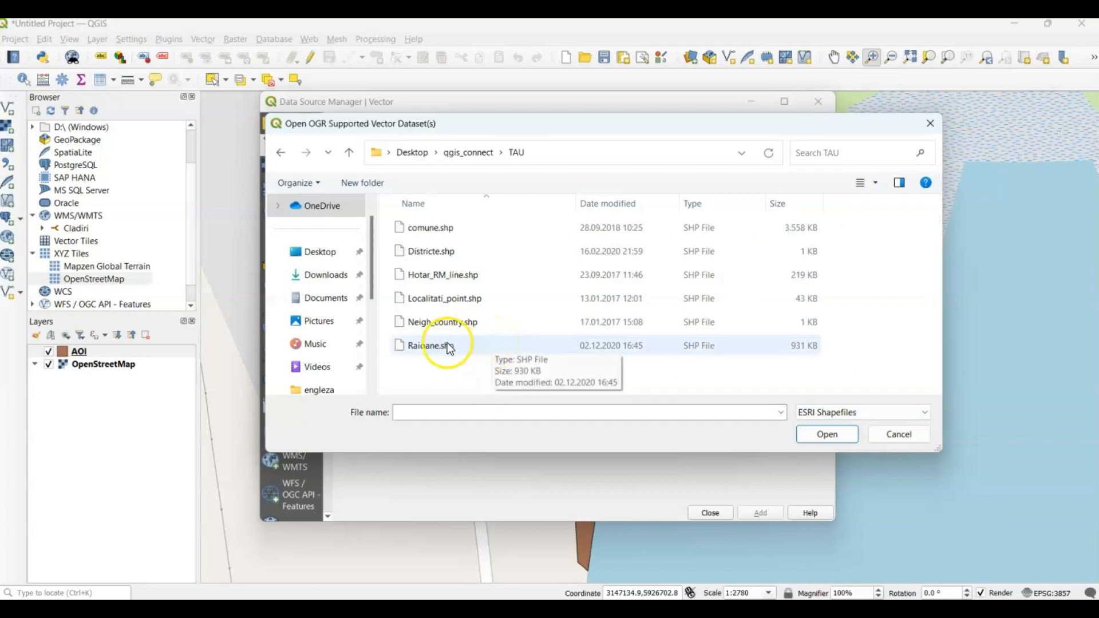
- Add the shapefiles Raioane.shp, Hotar_RM_line.shp and Neigh_country.shp to the project and close the data source dialog
click(424, 345)
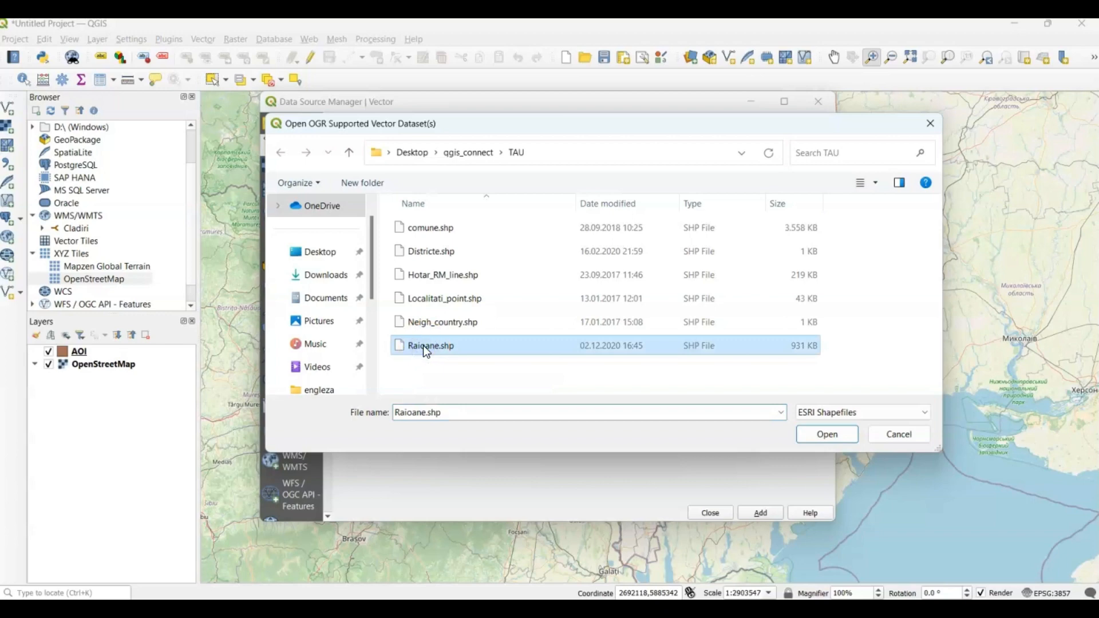
ctrl+click(472, 276)
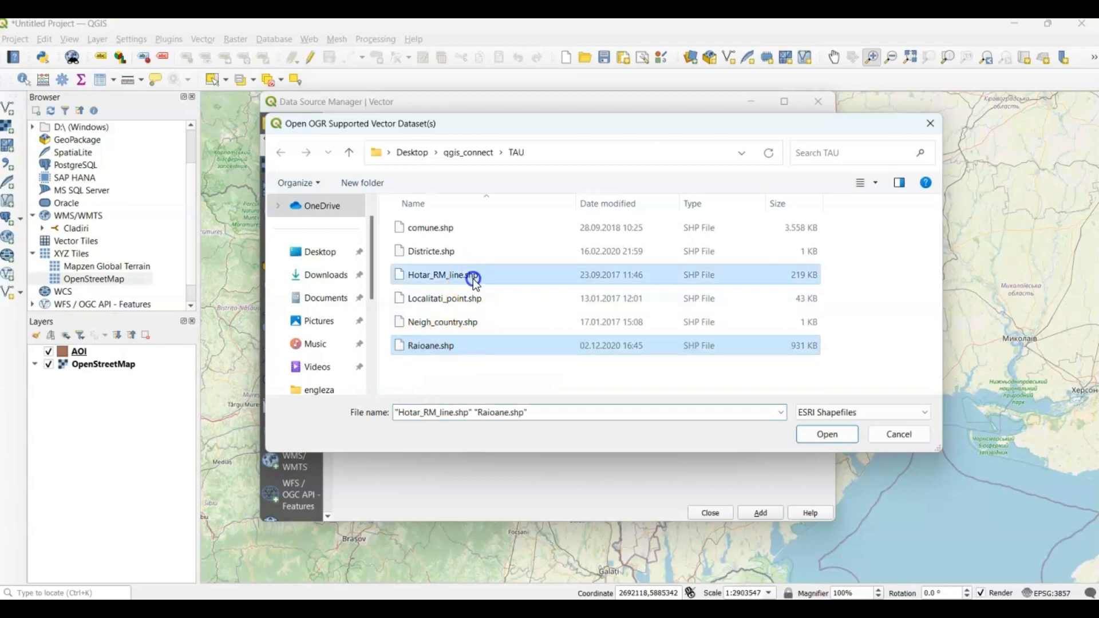
ctrl+click(466, 323)
click(829, 435)
click(760, 515)
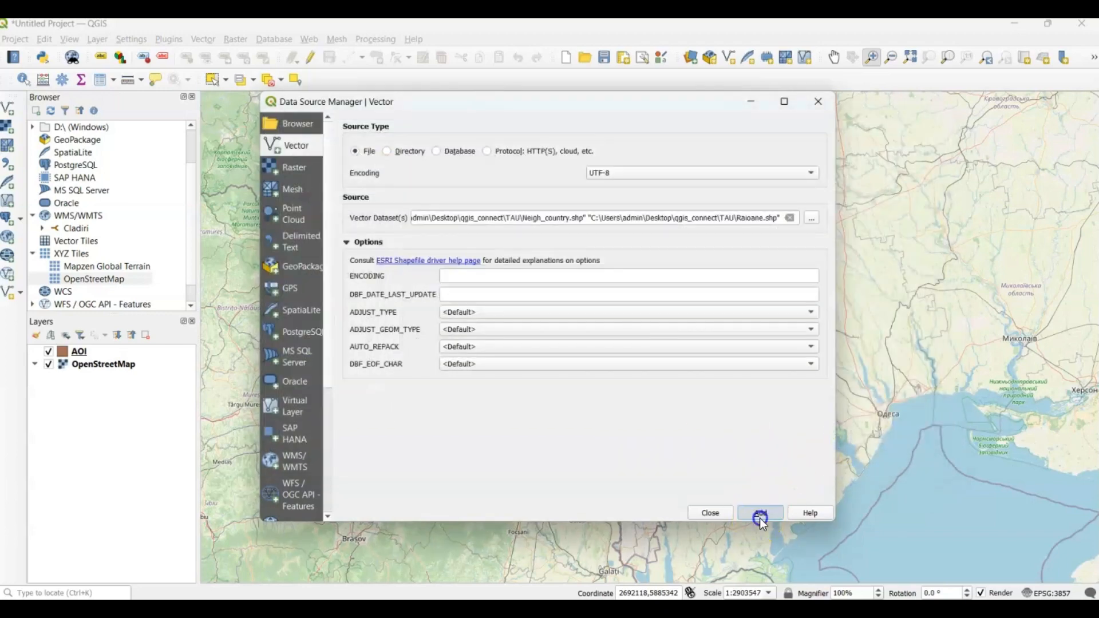
click(710, 512)
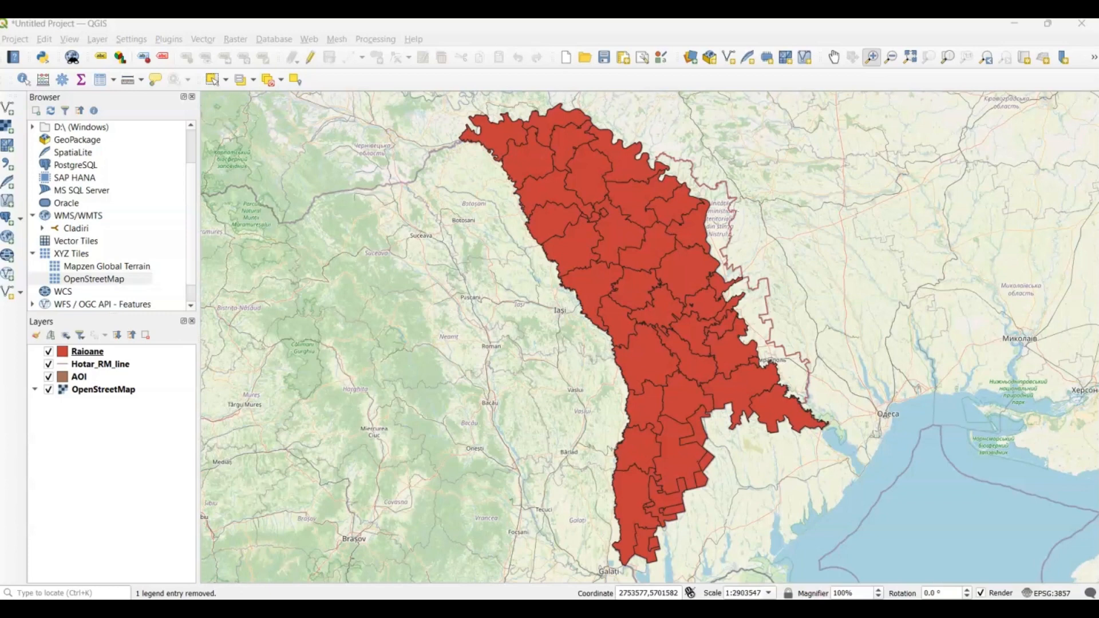
- View the Raioane attribute table, select the Telenești district record in it and close the table
right_click(97, 354)
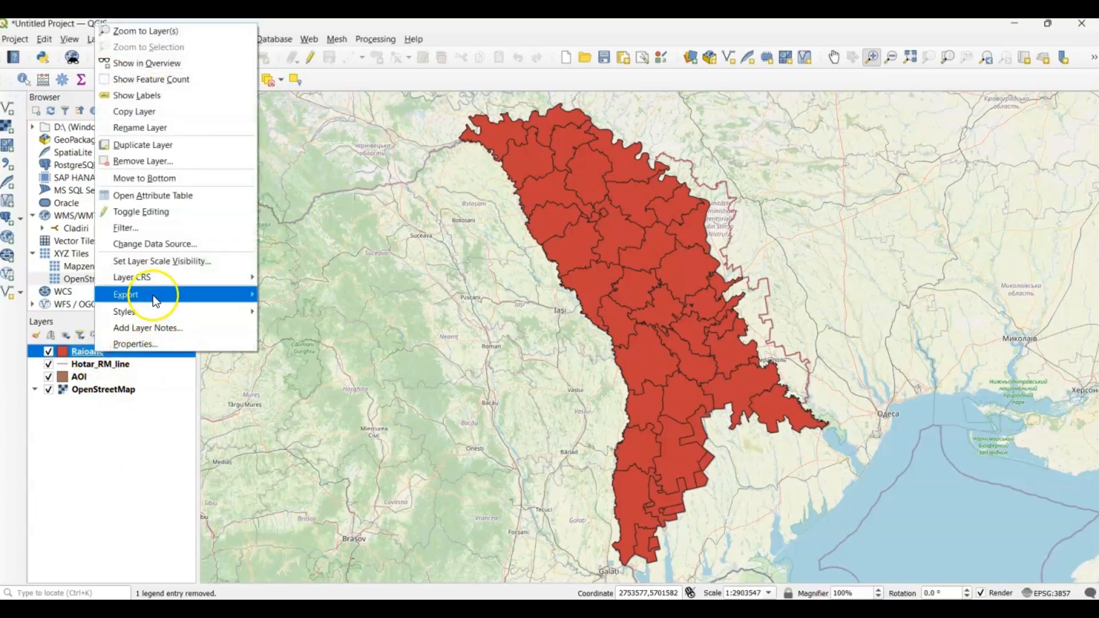
click(150, 196)
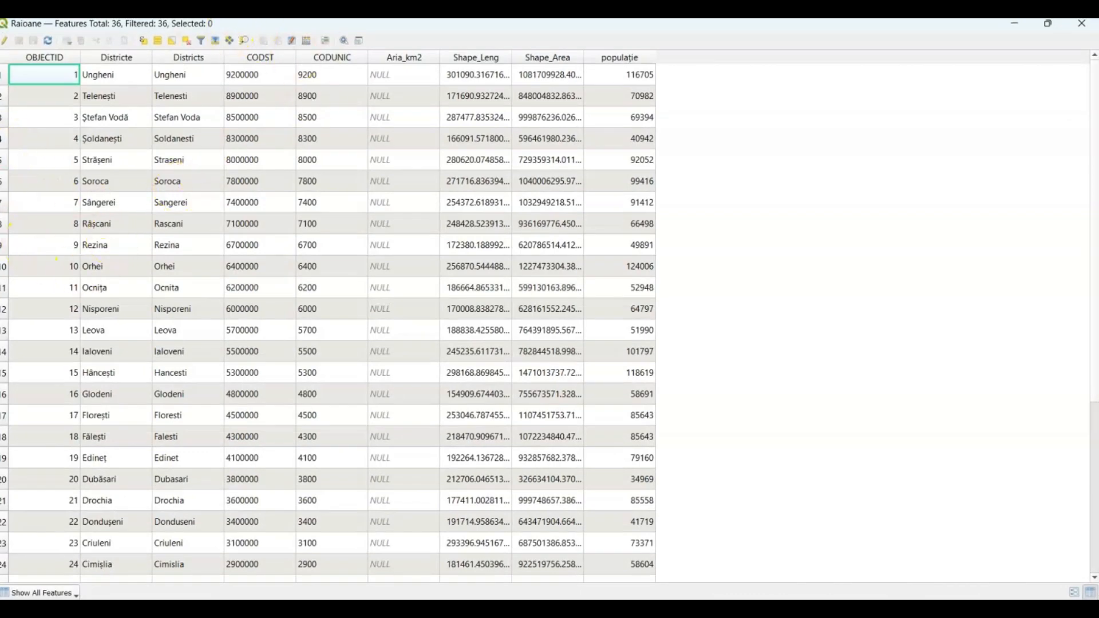
click(4, 97)
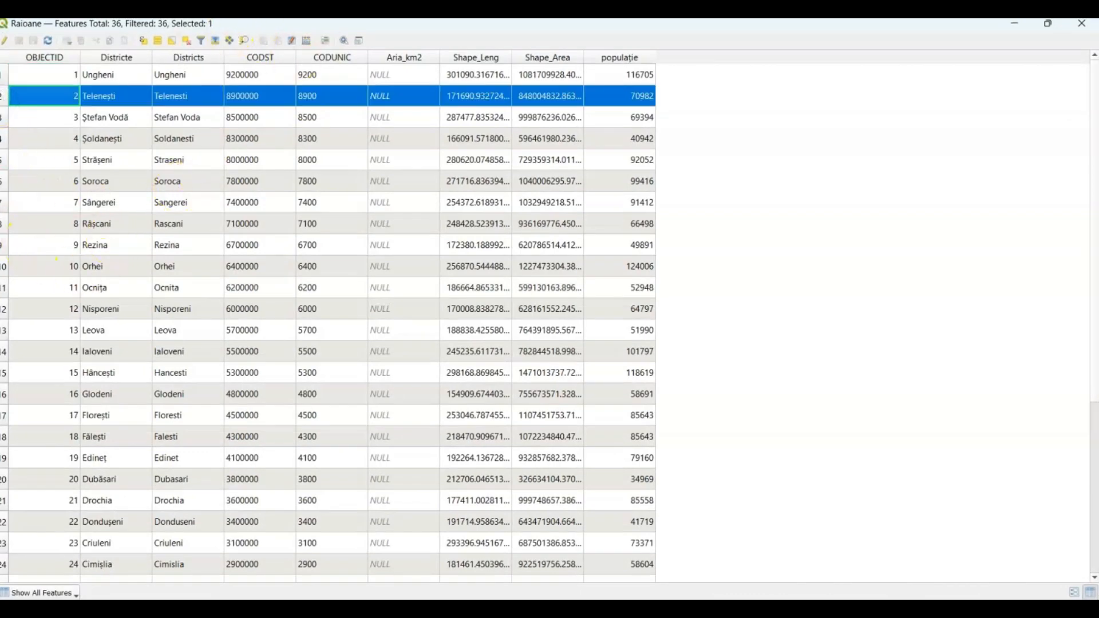
click(1081, 23)
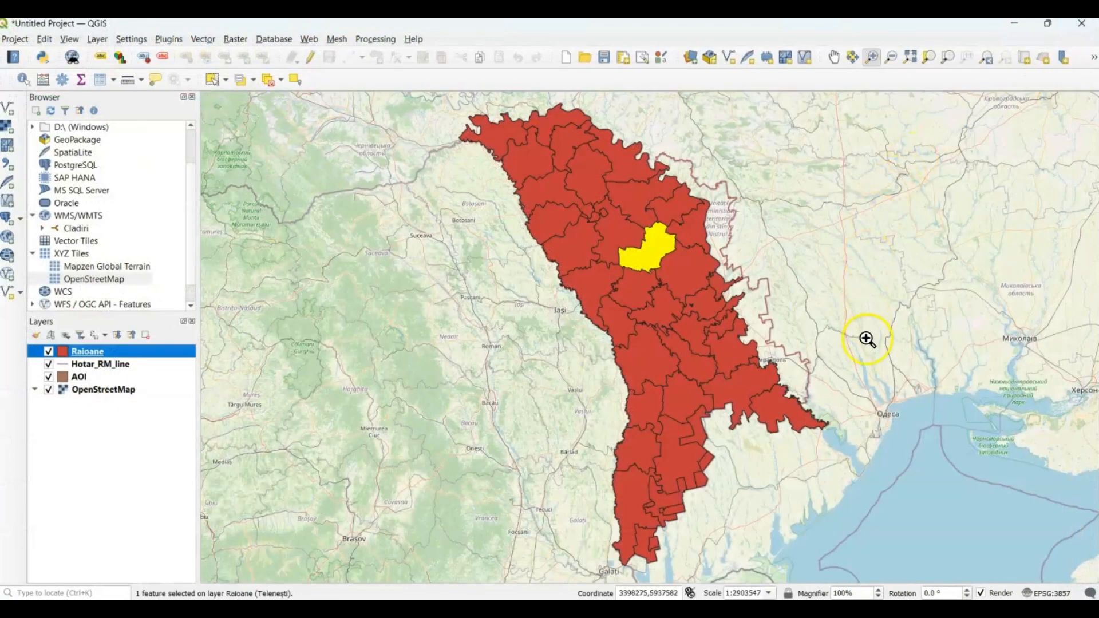
- Select the Călărași district polygon of the Raioane layer on the map with the Select Features tool
click(228, 86)
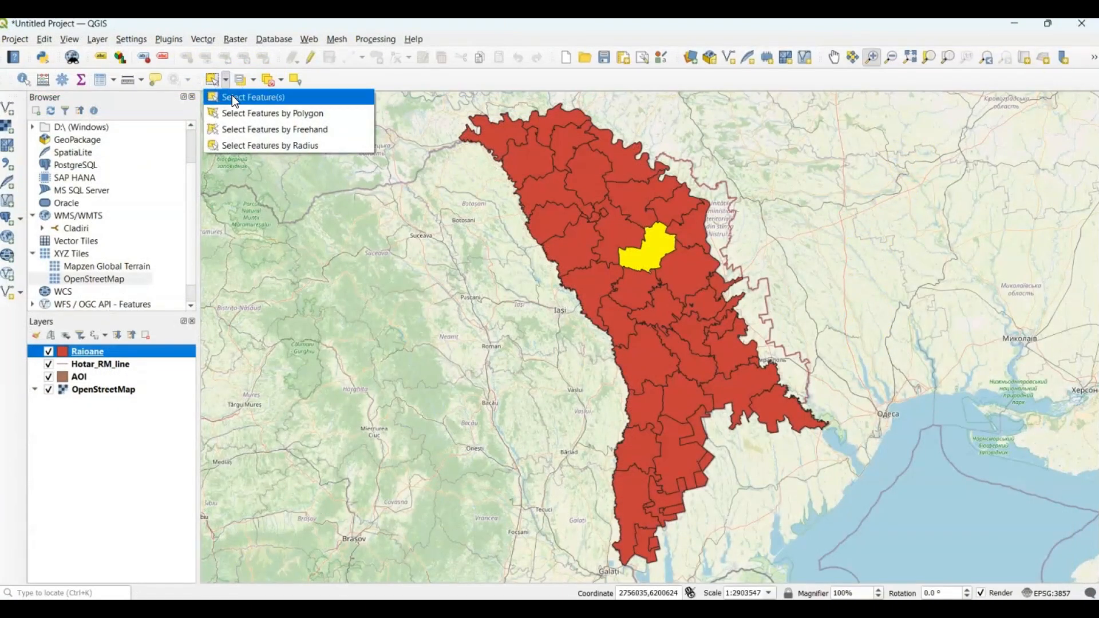
click(235, 97)
mouse_move(625, 287)
mouse_down()
mouse_move(643, 290)
mouse_move(634, 301)
mouse_up()
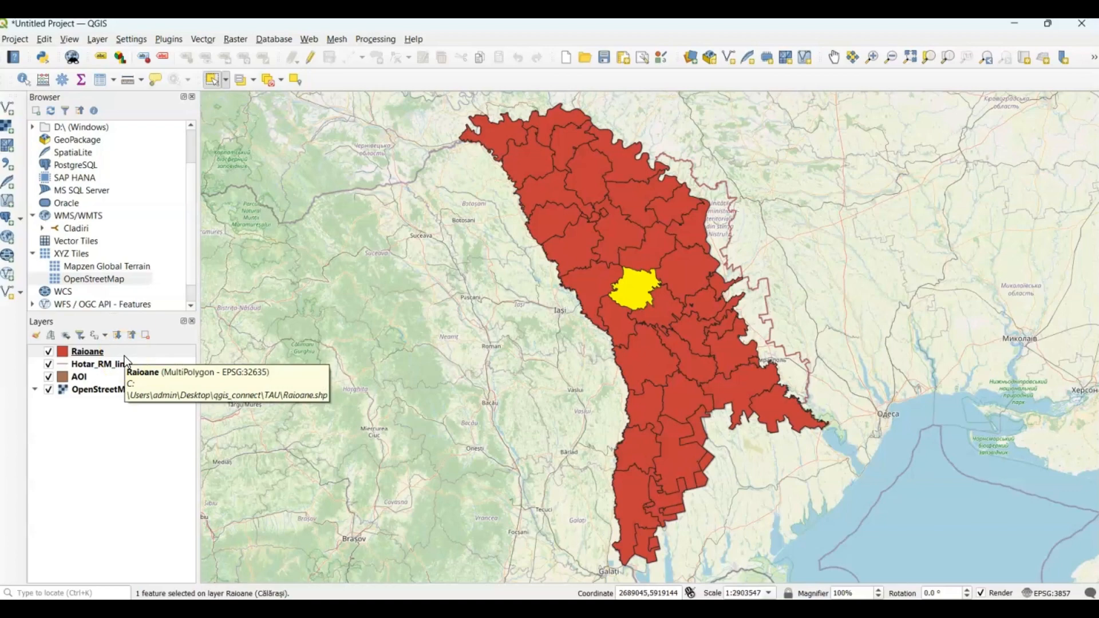
click(135, 497)
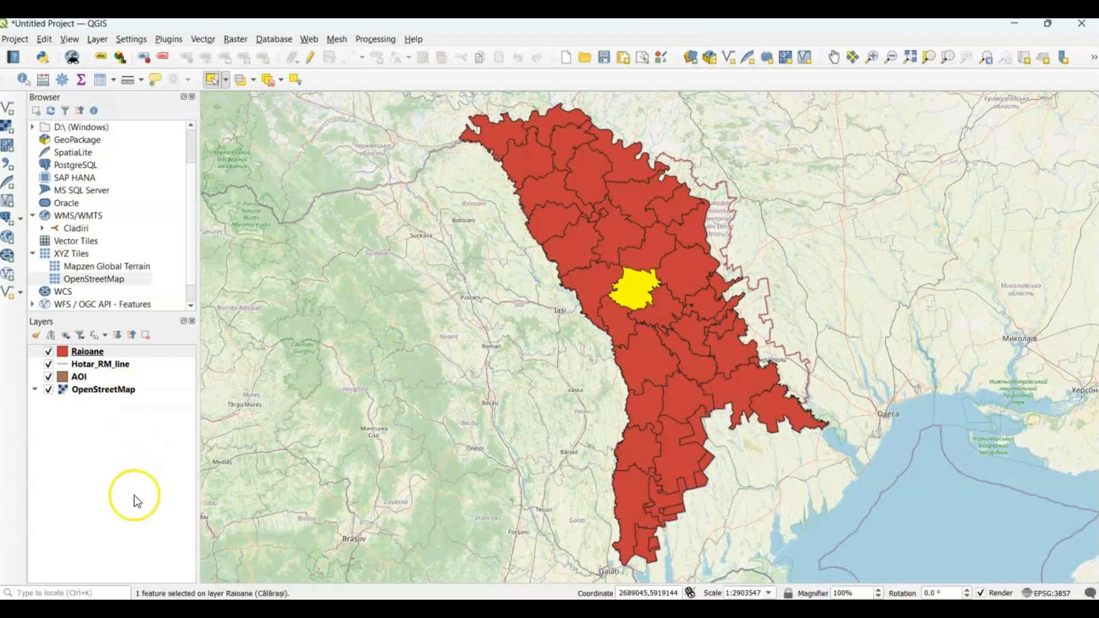
- Export only the selected Raioane district as the ESRI Shapefile AOI_1.shp in Desktop\video_connect, using EPSG:32635 and UTF-8, and add it to the map
right_click(81, 353)
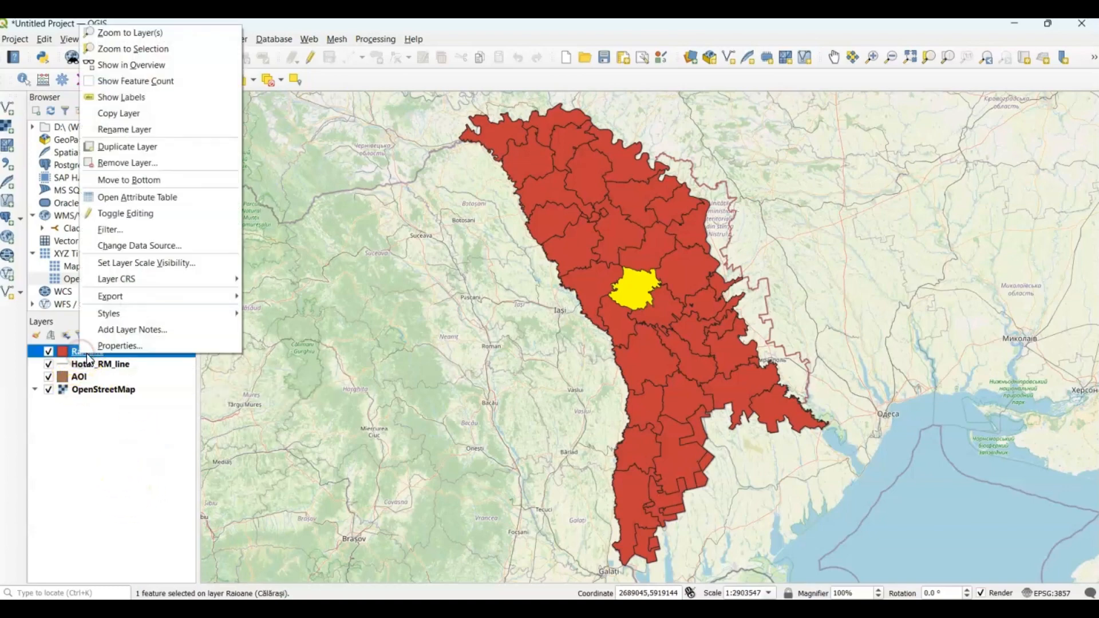
click(131, 296)
click(282, 295)
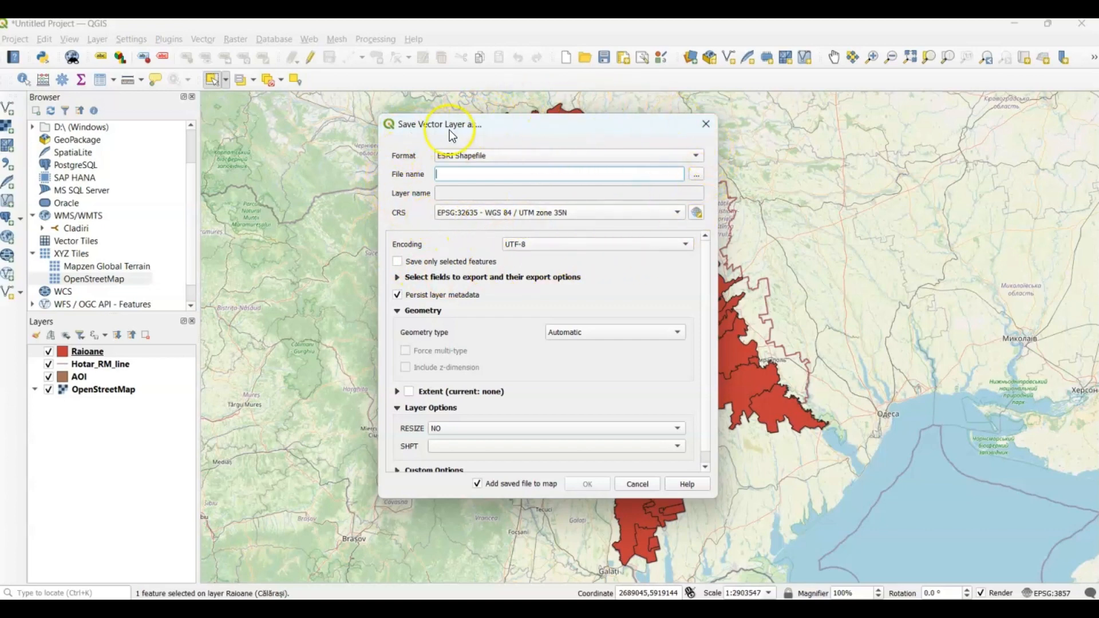
click(696, 174)
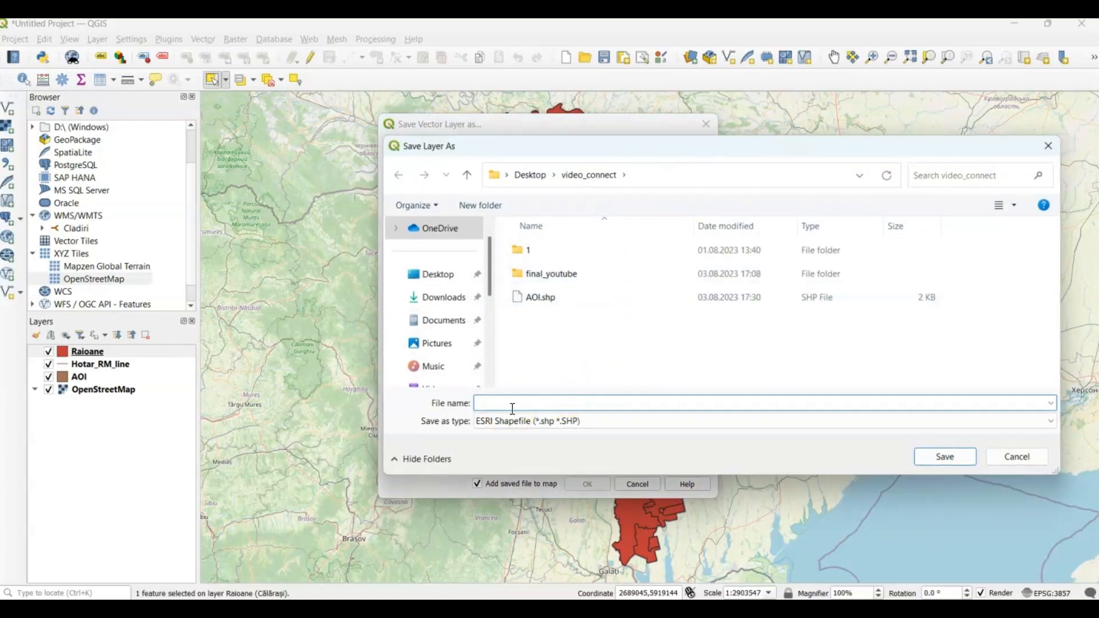
text(AOI_1)
click(942, 457)
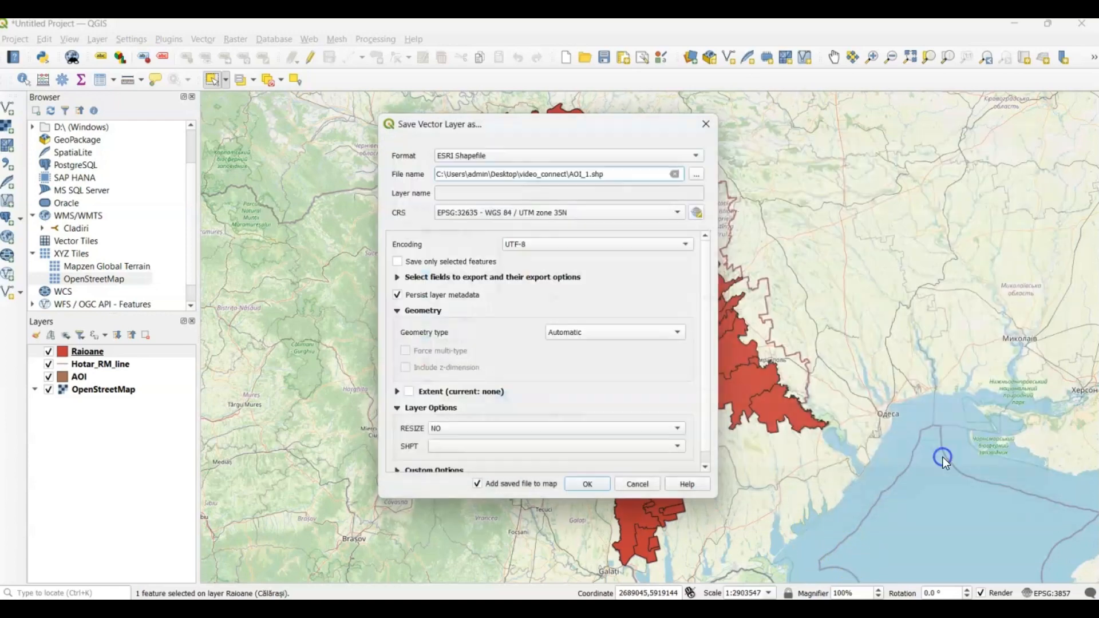
click(595, 484)
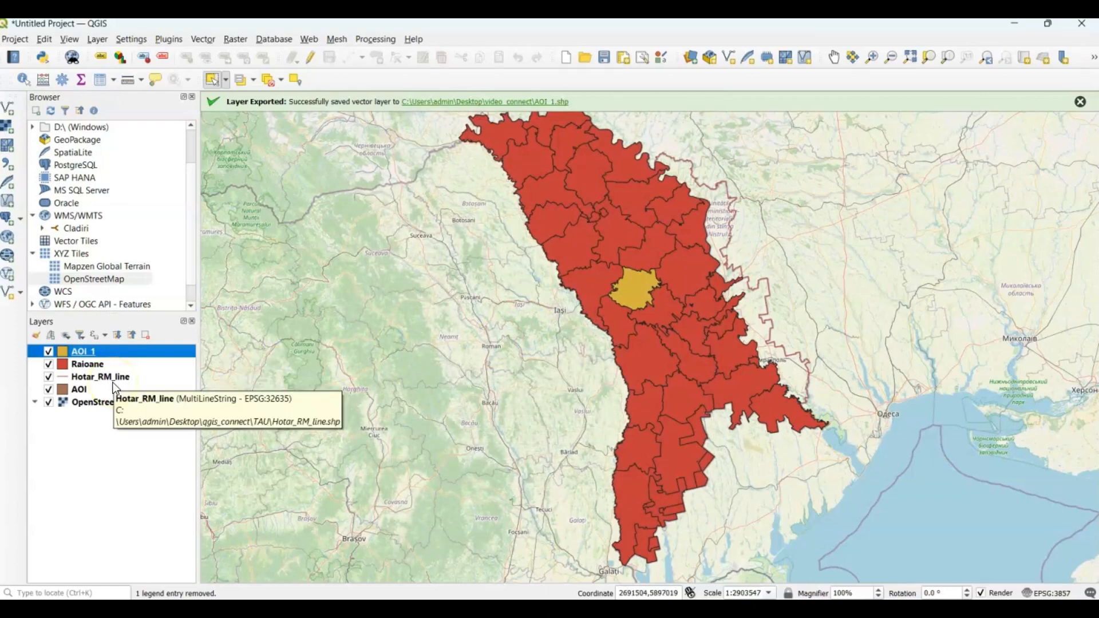
- Hide the Raioane, Hotar_RM_line and AOI layers and zoom the map to the AOI_1 layer
click(48, 364)
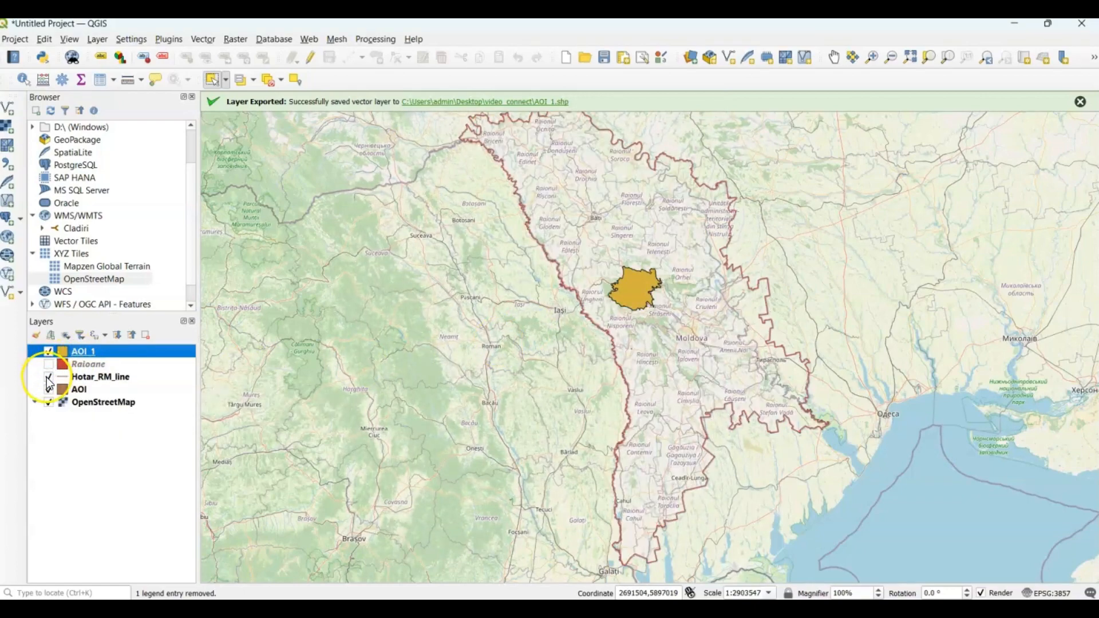
click(48, 377)
click(48, 389)
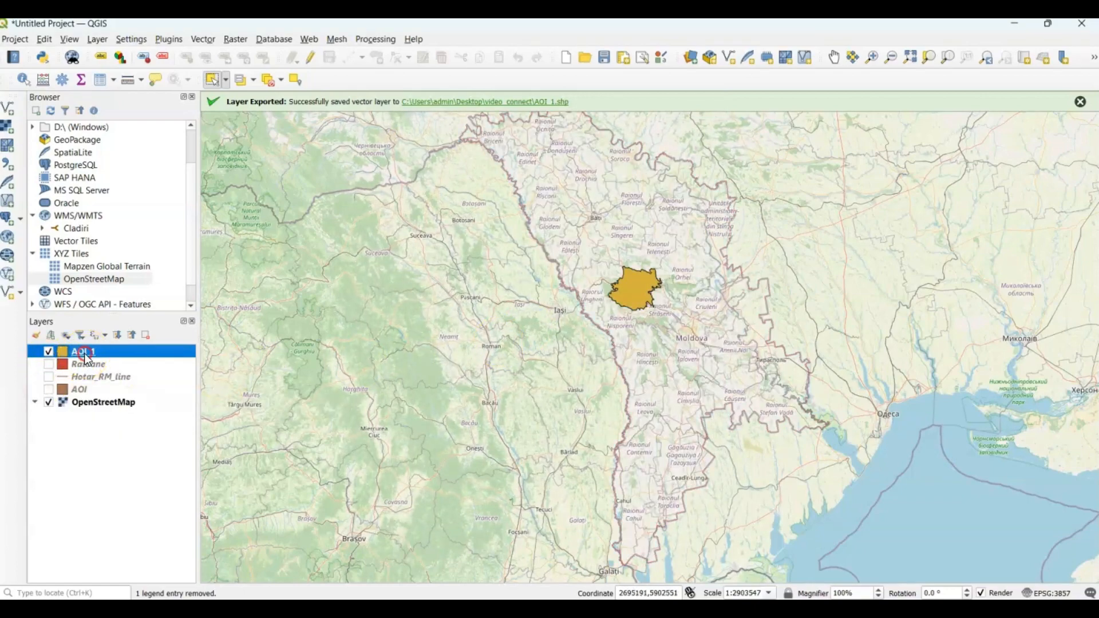
right_click(83, 354)
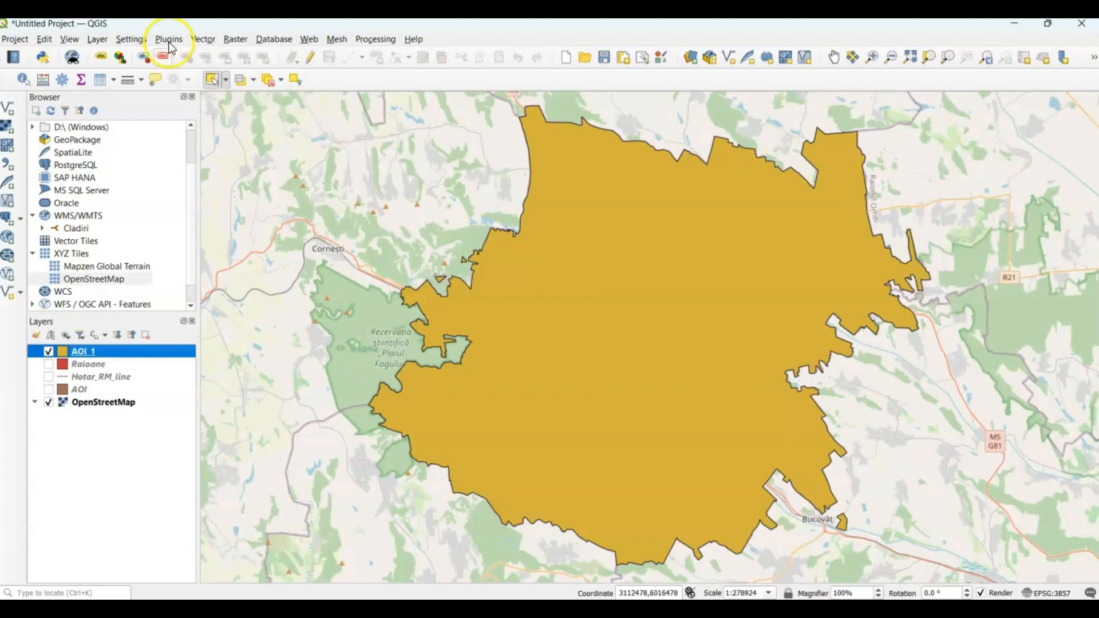
- Add the raster mnt_10m_RM.tif from the Desktop's qgis_connect\DEM_10_m folder to the project and close the data source dialog
click(100, 40)
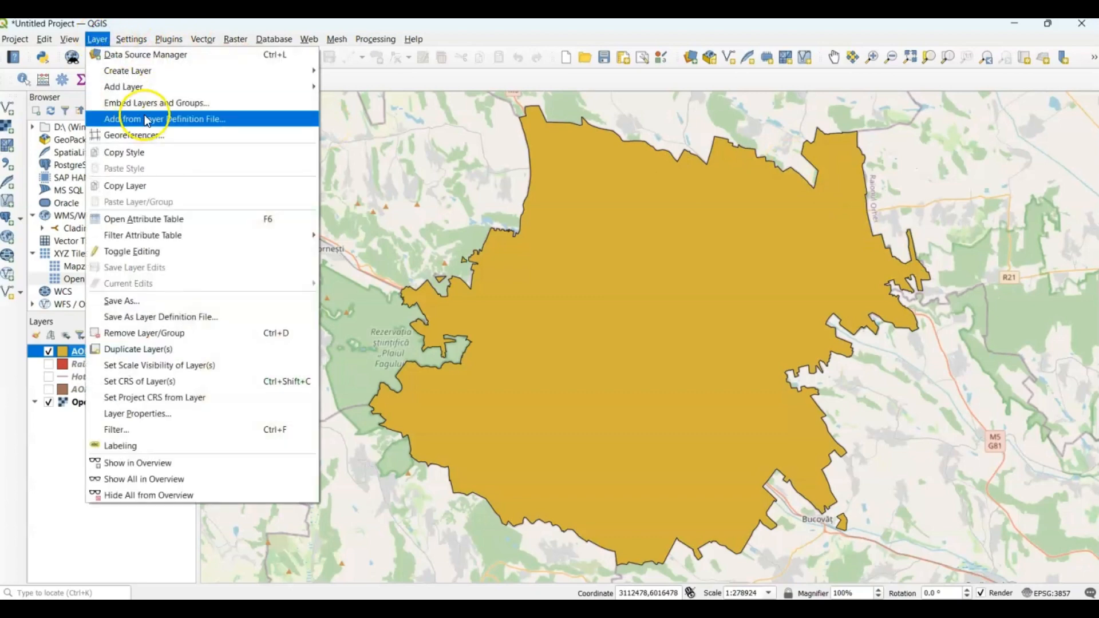
mouse_move(151, 89)
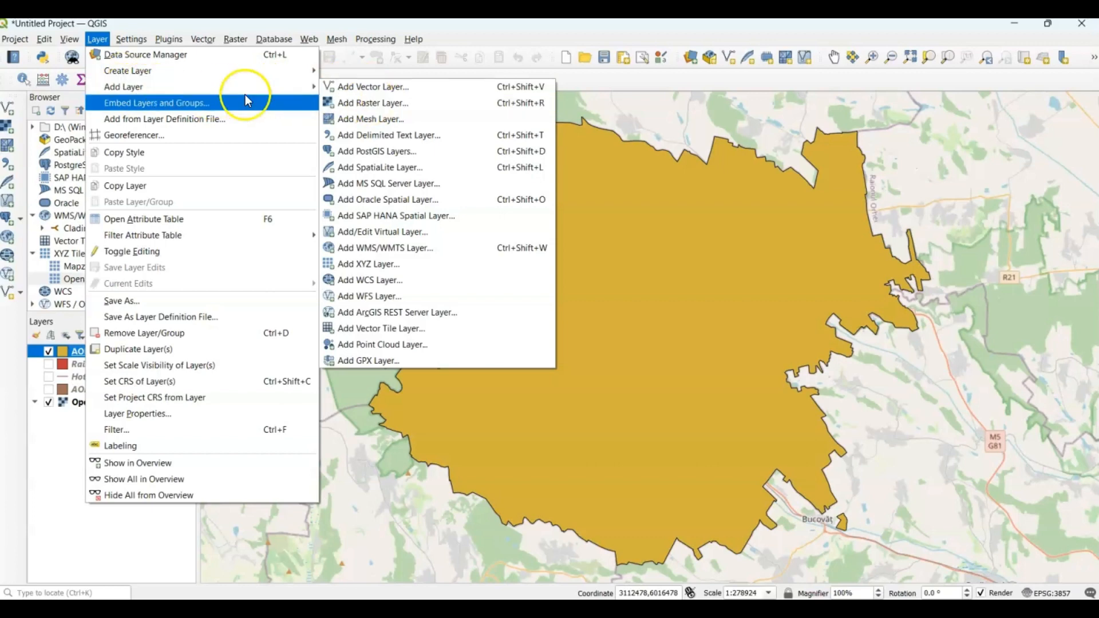
click(353, 104)
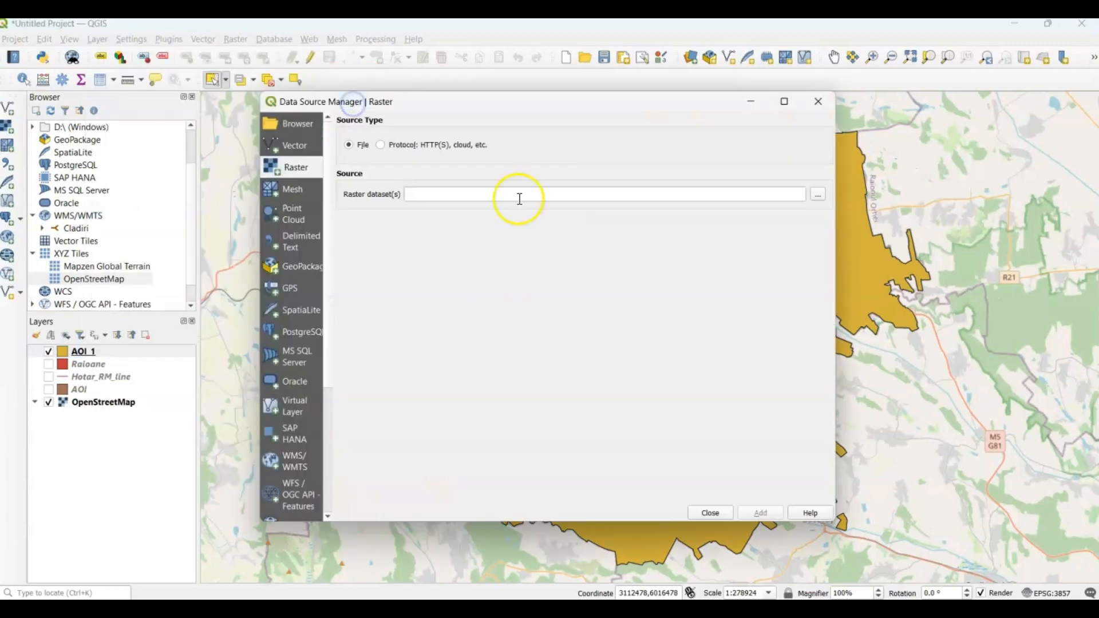
click(819, 195)
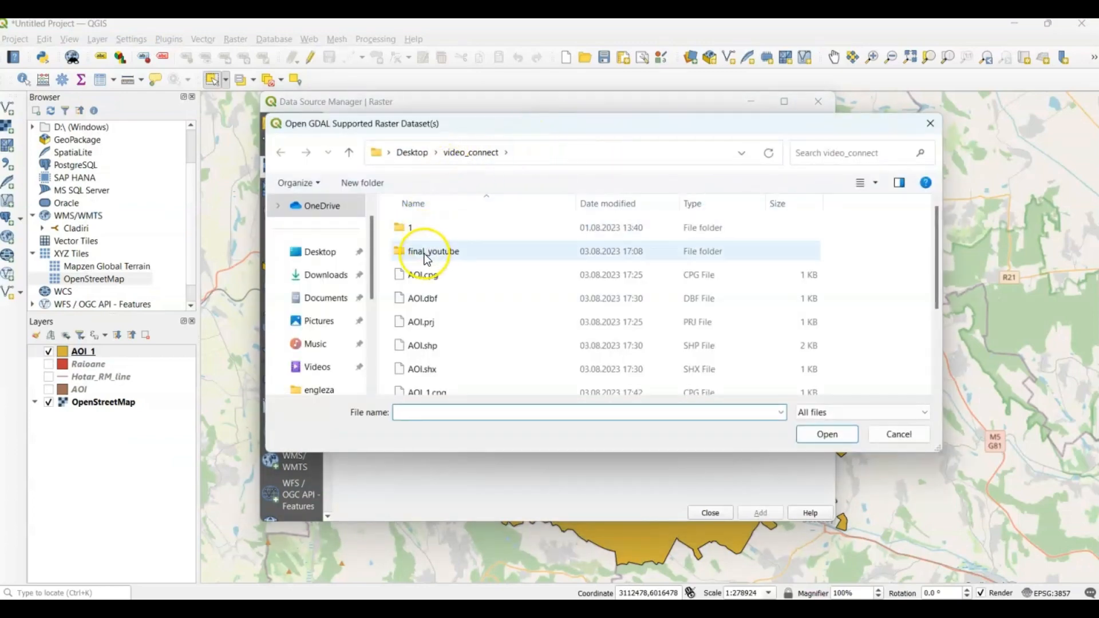
click(415, 153)
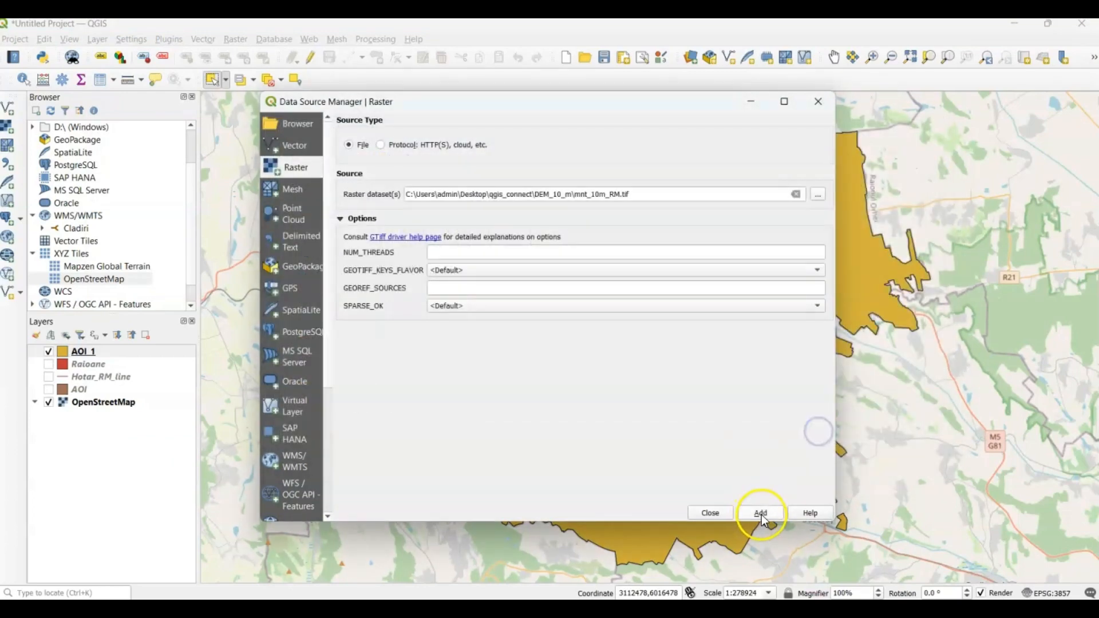
click(712, 512)
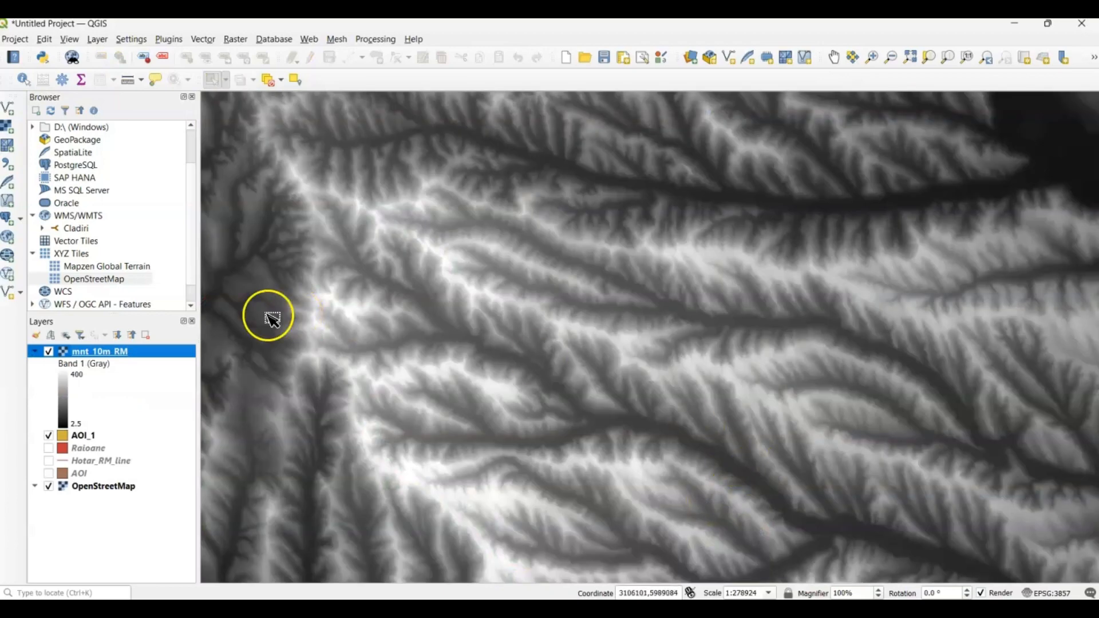
- Place mnt_10m_RM below AOI_1 and style AOI_1 as a red simple-line outline with a 0.46 mm solid stroke
drag(107, 379, 105, 445)
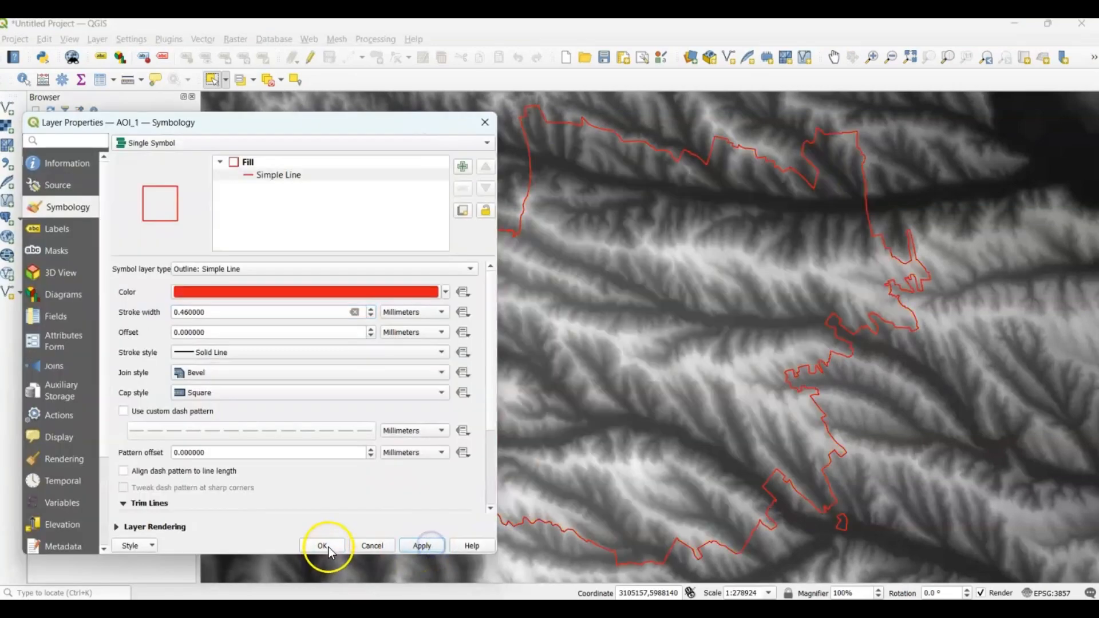
click(325, 546)
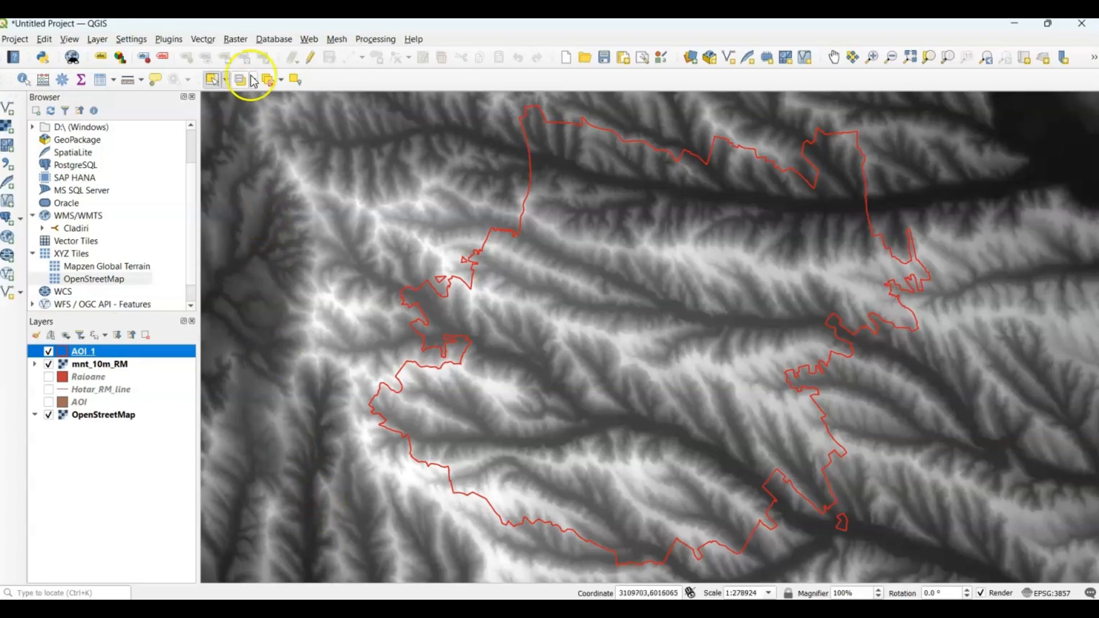
- Set up Clip Raster by Mask Layer with mnt_10m_RM as the input layer and AOI_1 as the mask layer
click(242, 46)
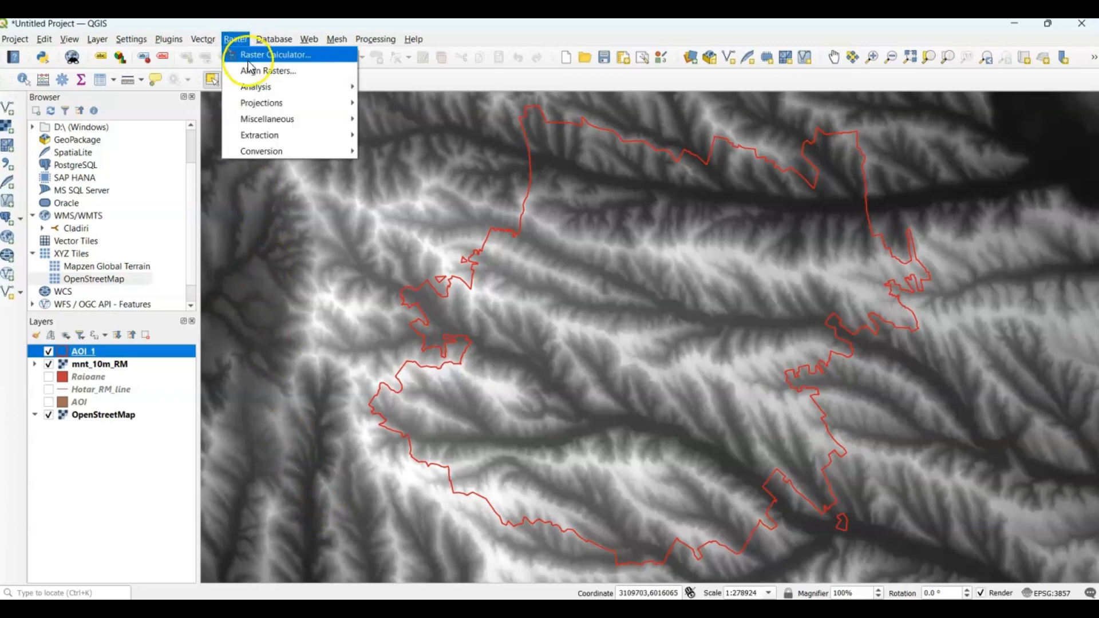
click(279, 137)
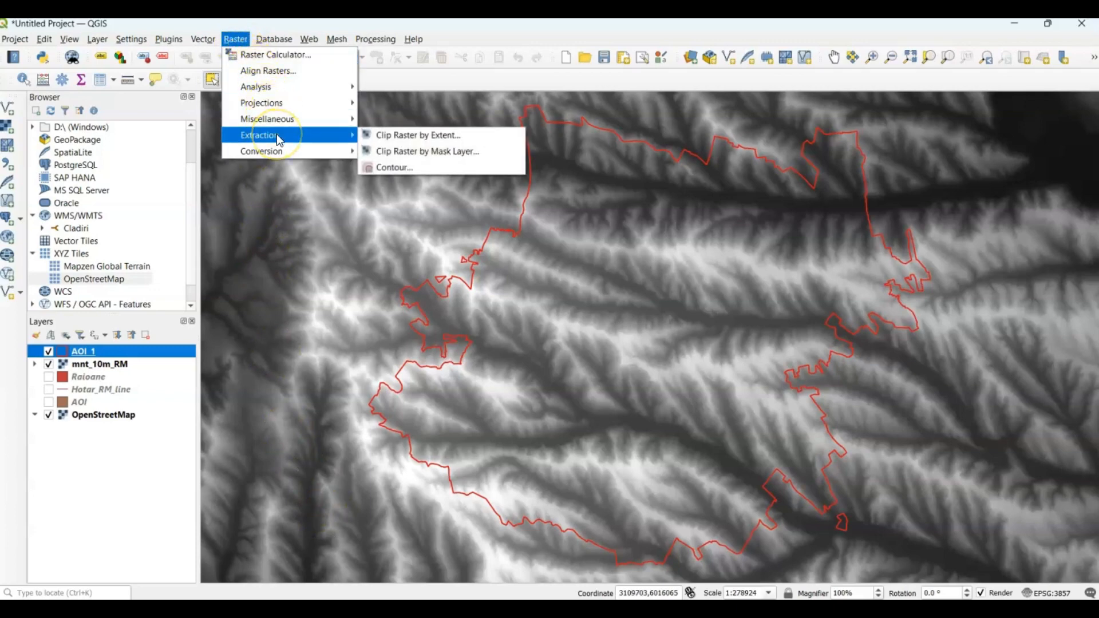
click(426, 152)
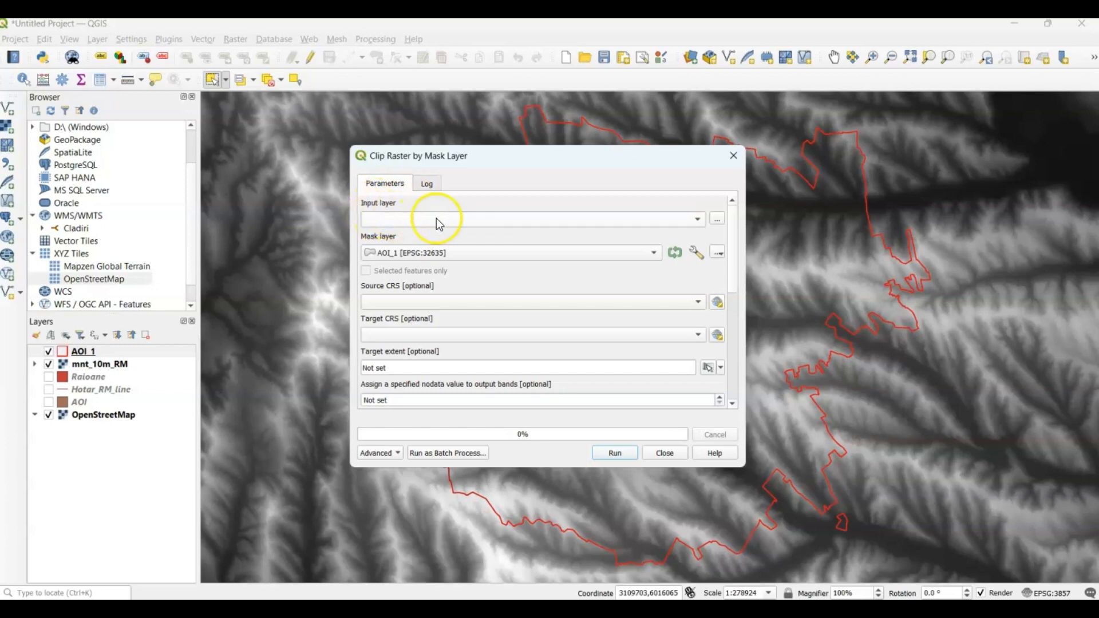
click(716, 220)
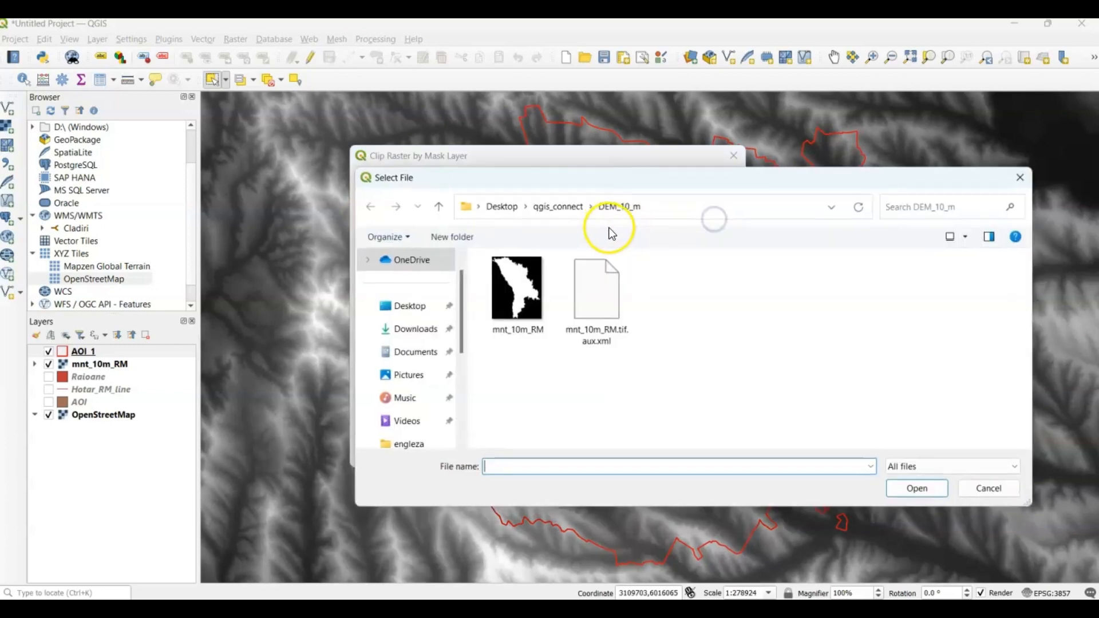
key(Escape)
click(697, 219)
click(467, 220)
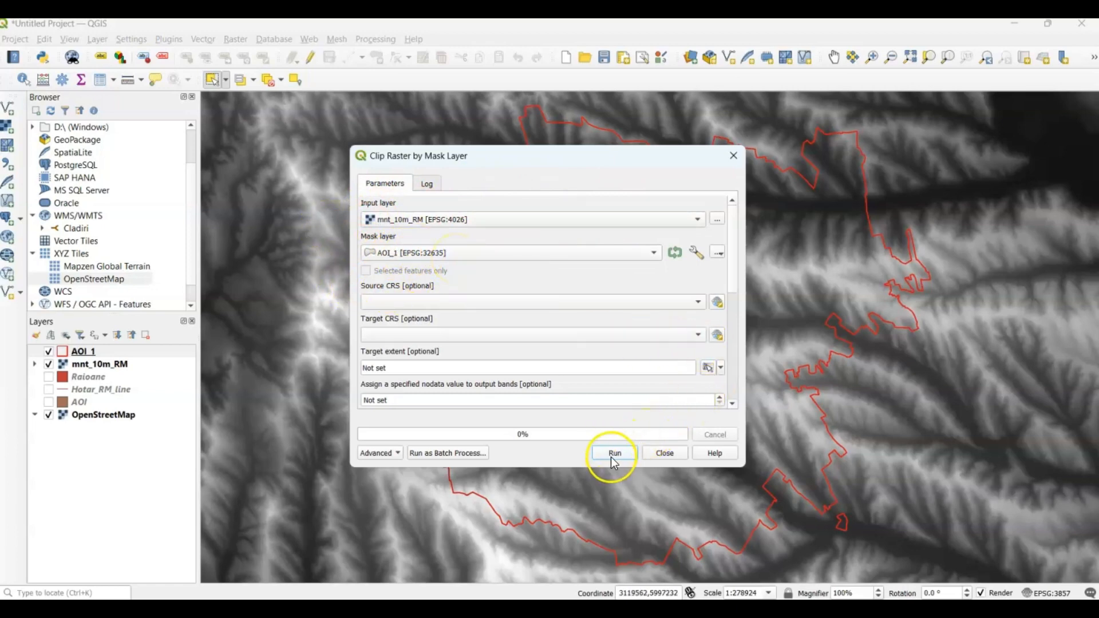
- Set the clipped output file to RASTER.tif in Desktop\qgis_connect, run the clip and close the dialog
drag(731, 272, 735, 371)
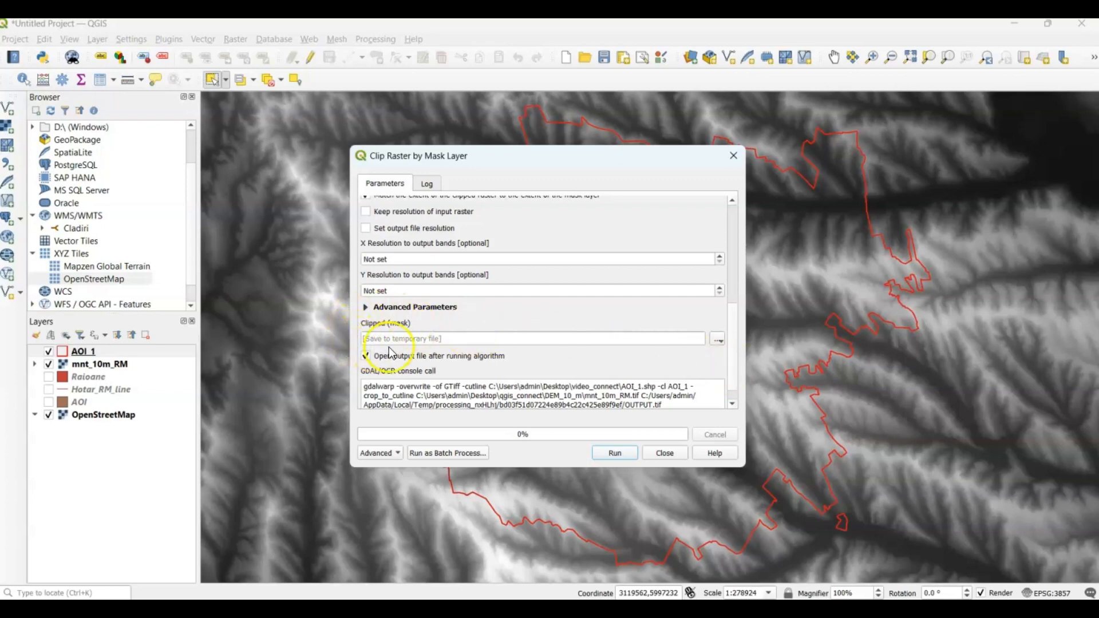
click(718, 339)
click(747, 371)
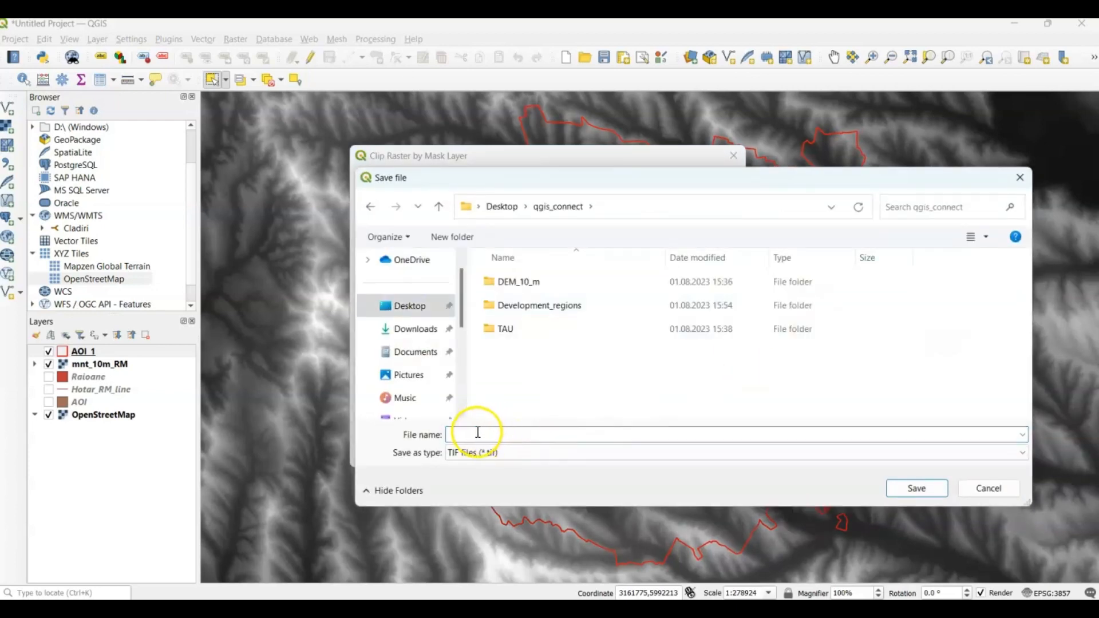
click(484, 431)
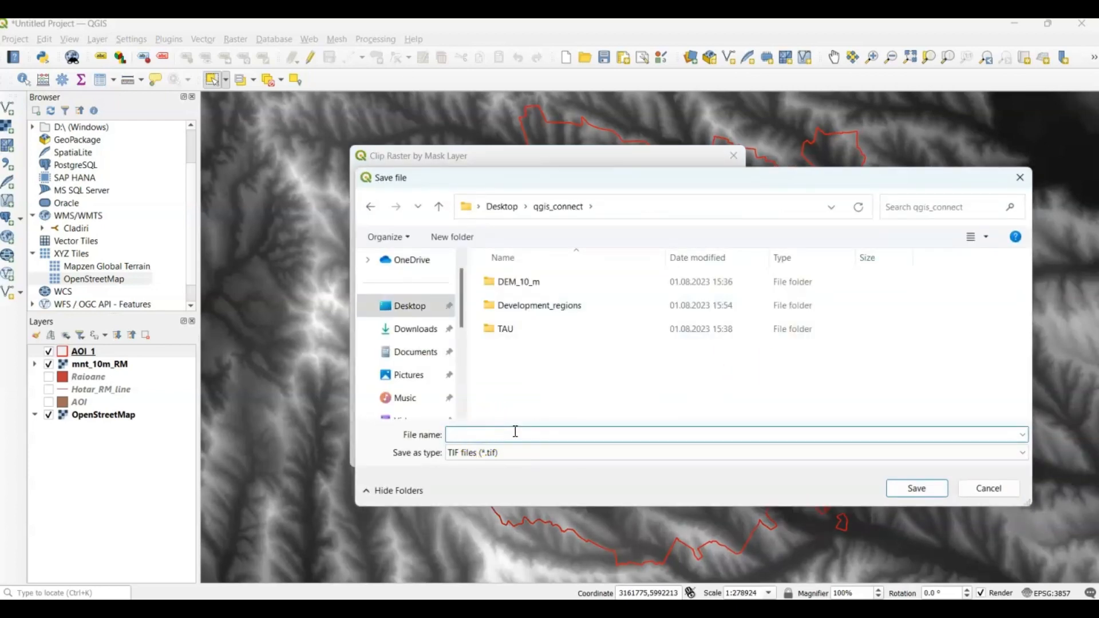
text(RASTER)
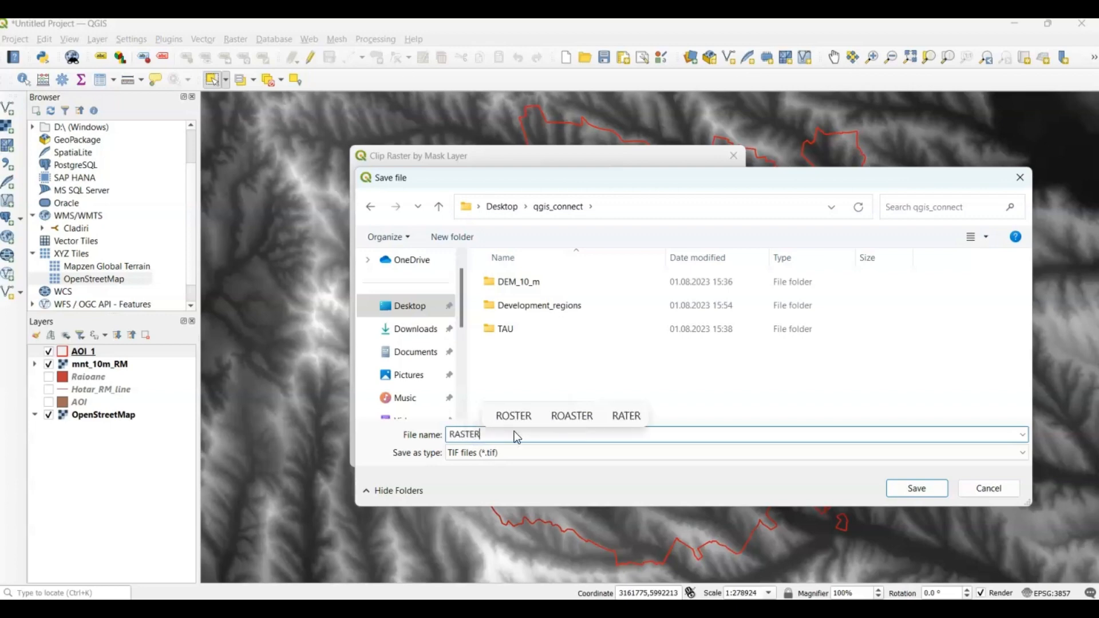
click(918, 486)
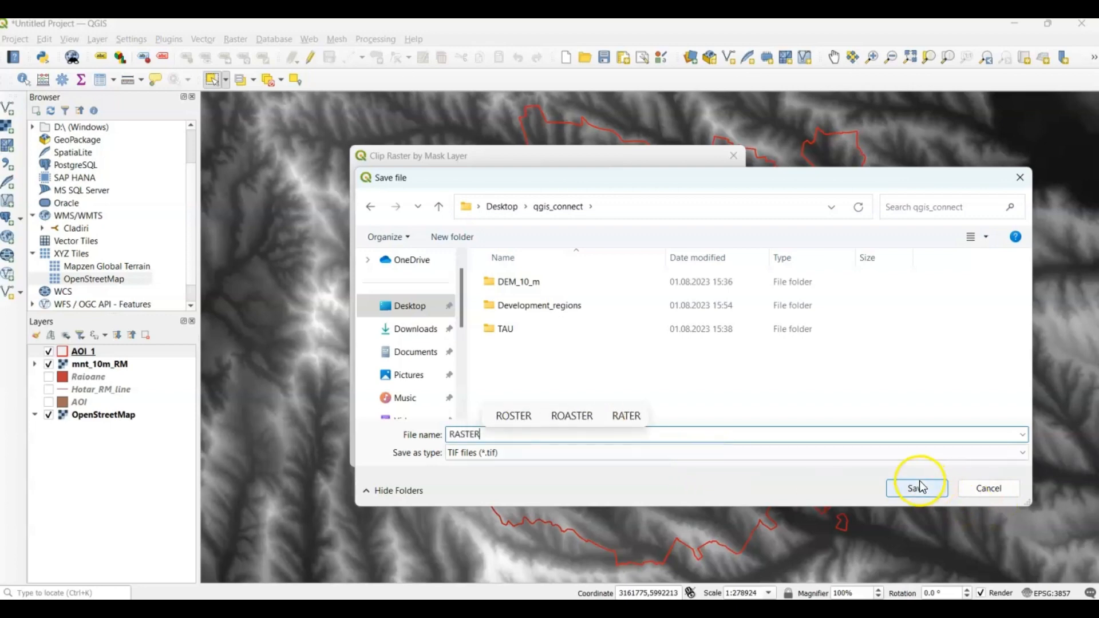
click(626, 452)
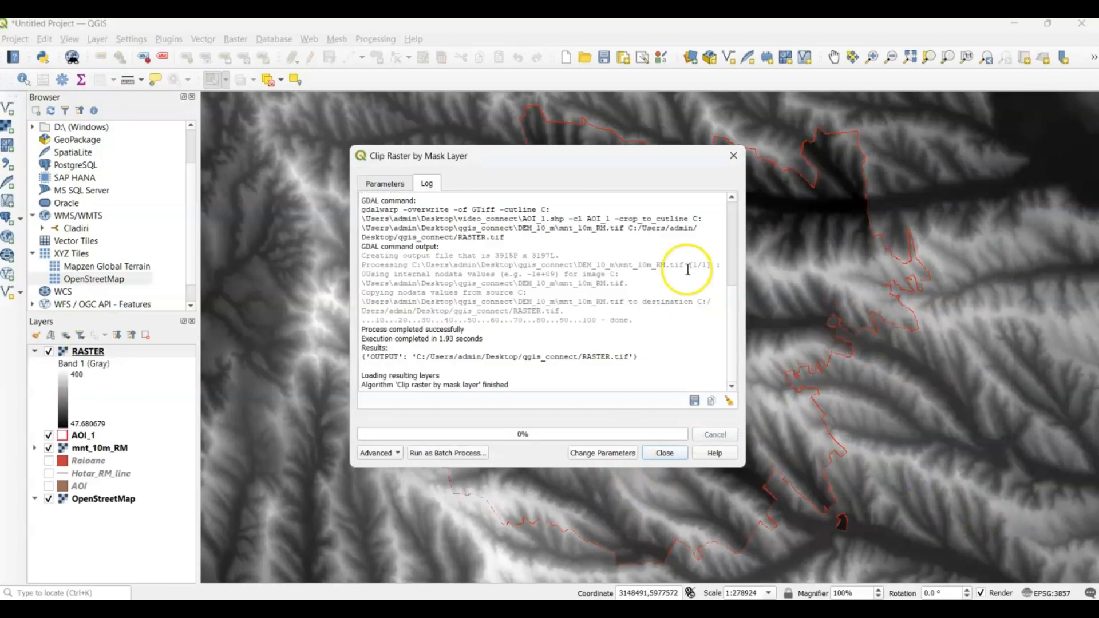
click(733, 157)
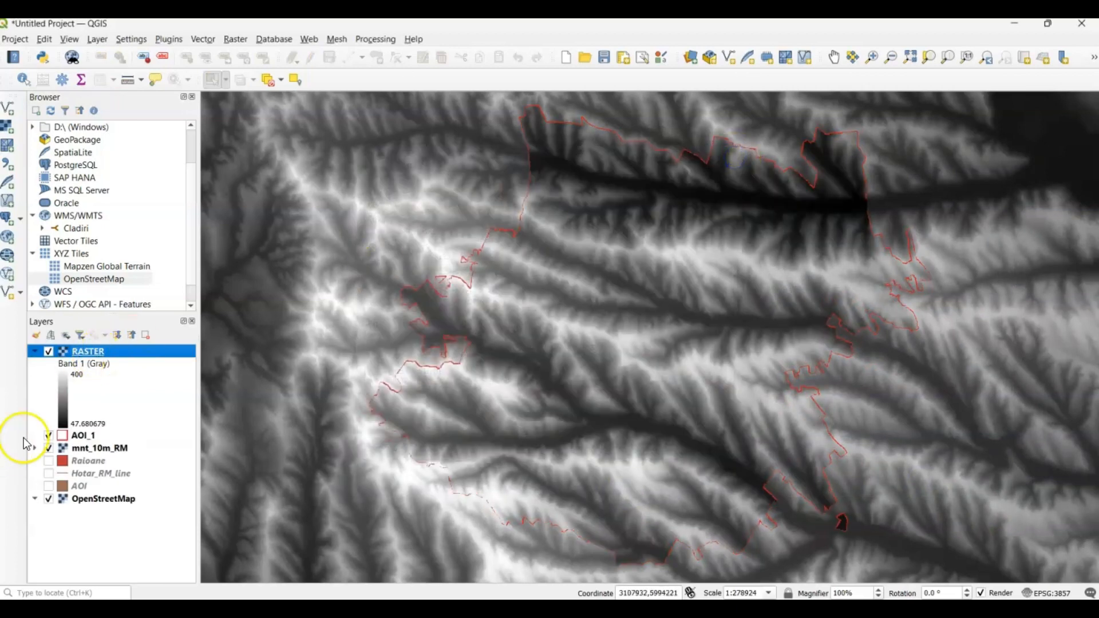
- Hide the mnt_10m_RM layer and set up the Contour tool on RASTER with a contour interval of 10 and elevation attribute ELEV
click(48, 448)
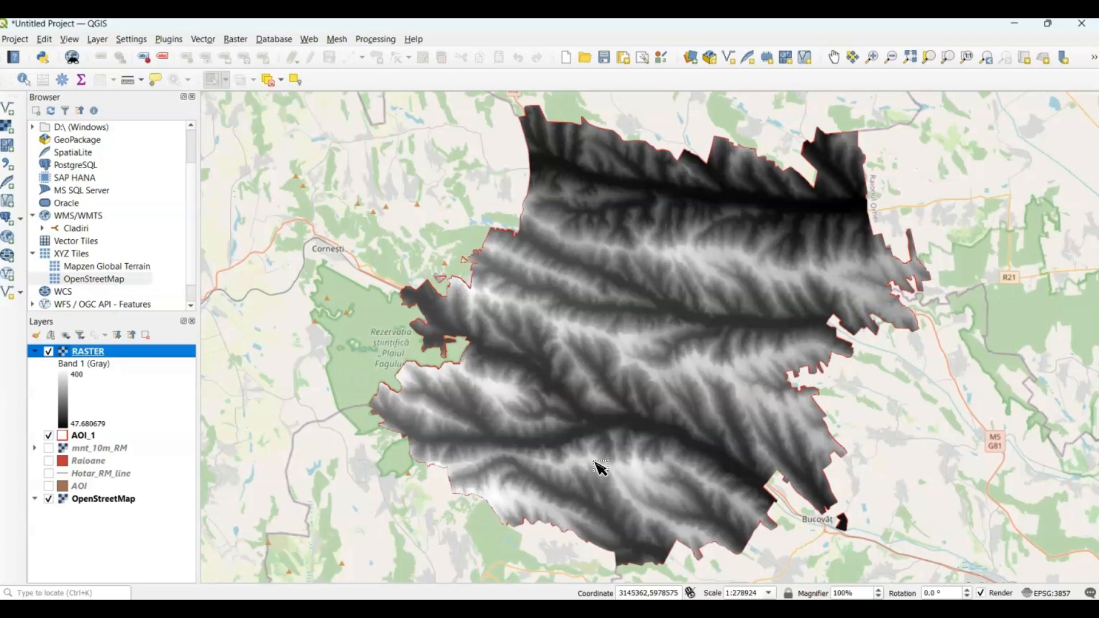
click(236, 42)
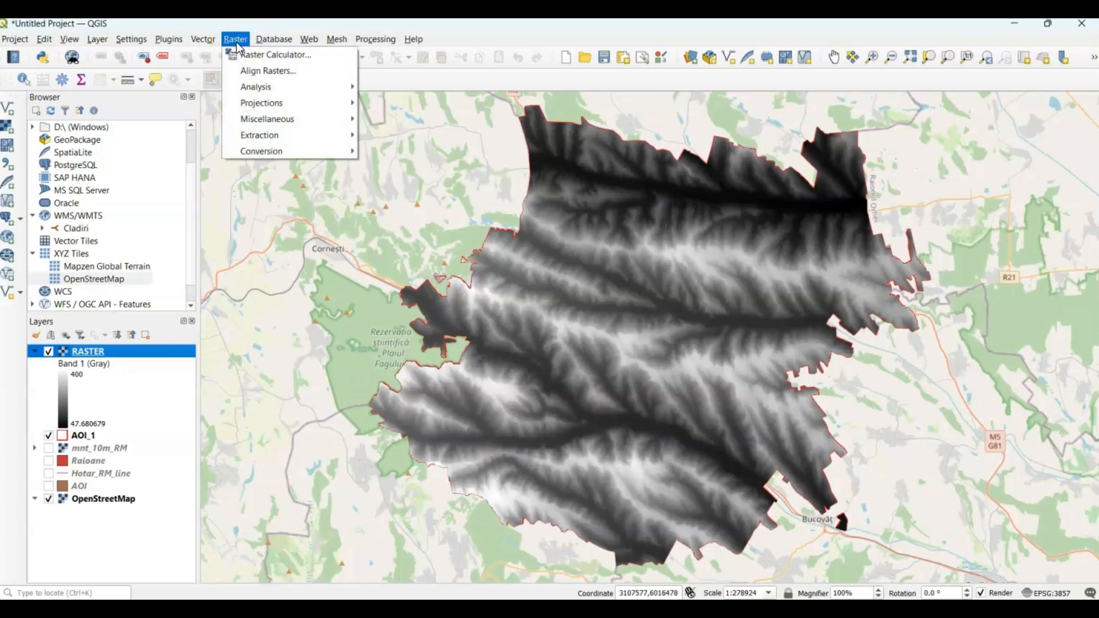
mouse_move(281, 138)
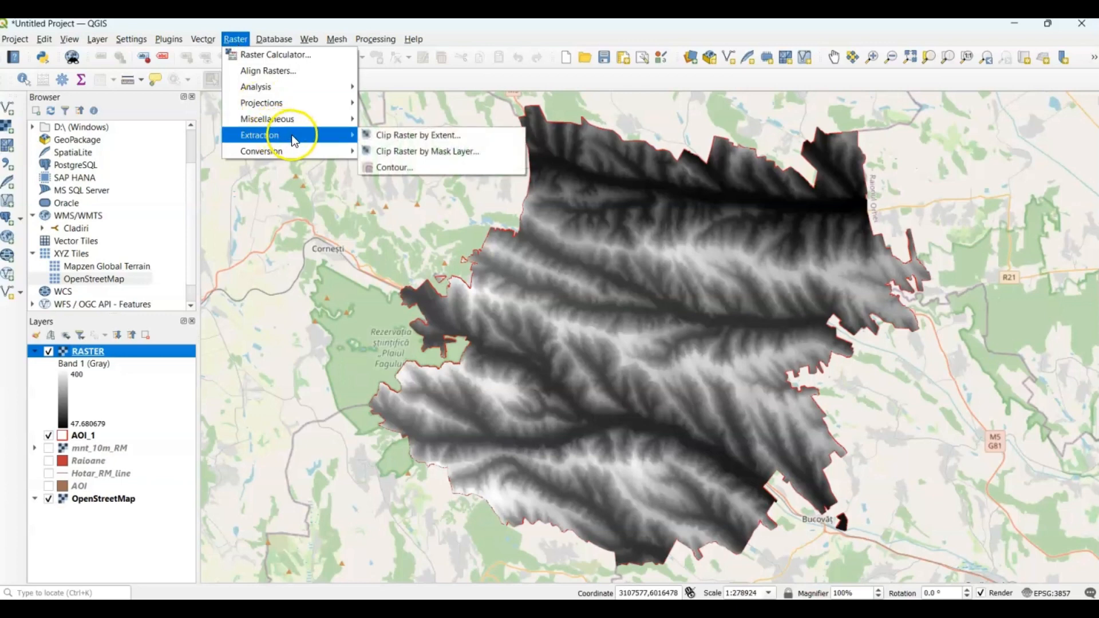
click(392, 171)
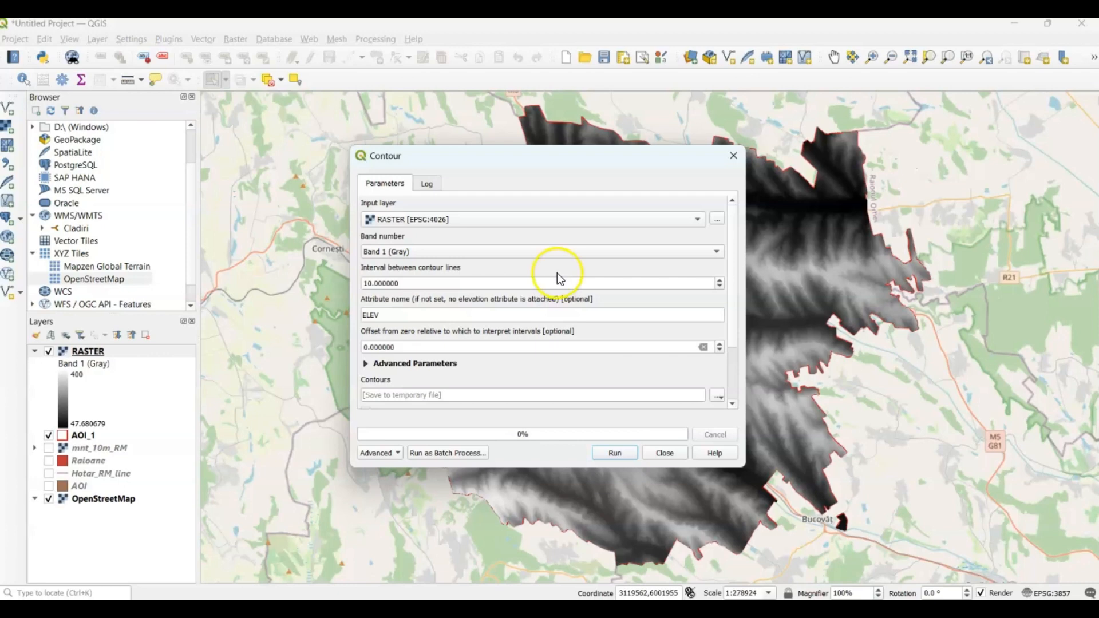
click(374, 397)
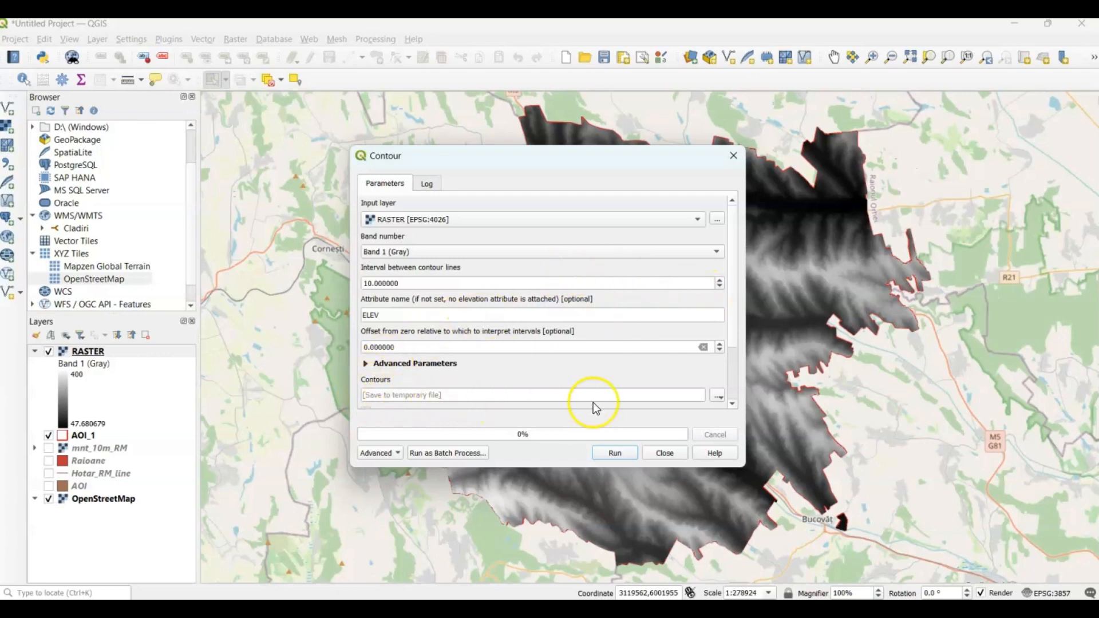
drag(734, 327, 738, 368)
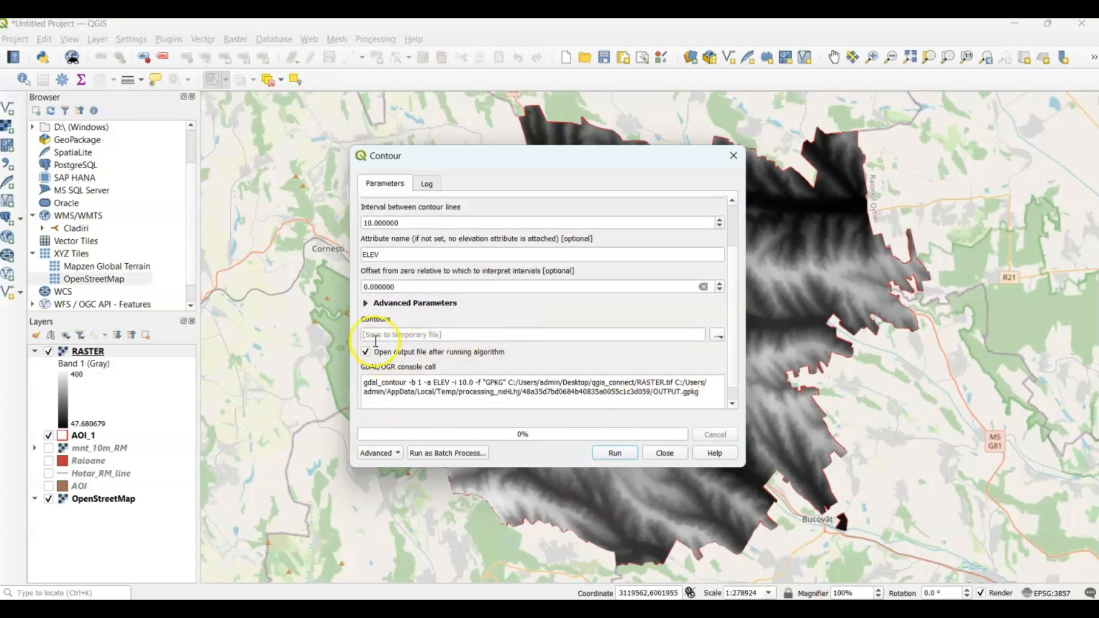
- Choose to save the contours to a file, creating and opening a new folder CONTOUR_LINES_AOI in Desktop\qgis_connect
click(718, 338)
click(734, 366)
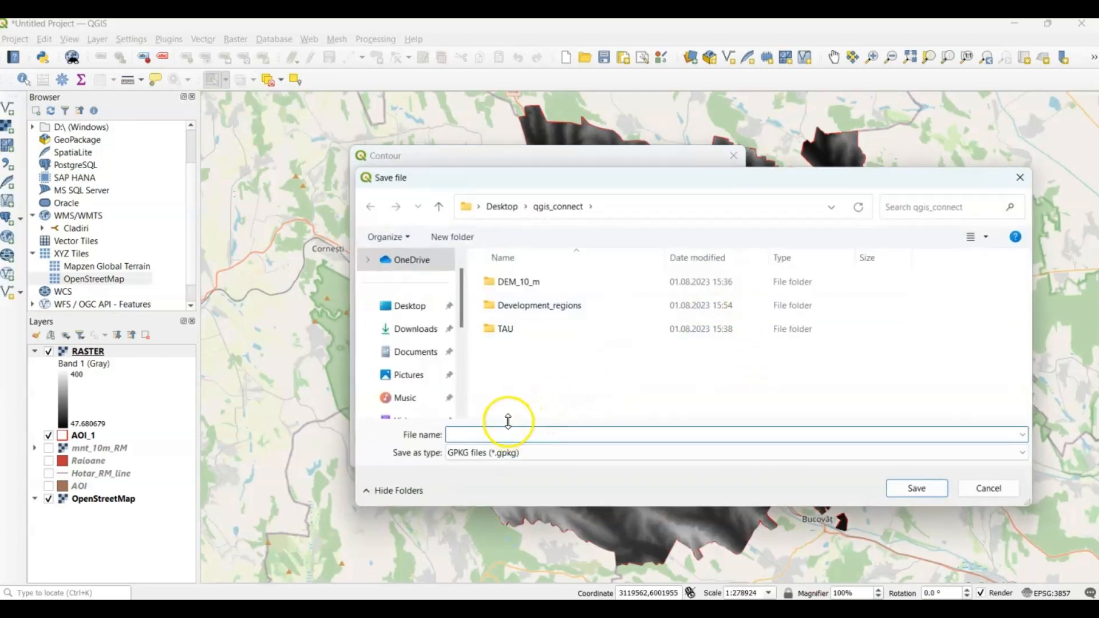
click(455, 236)
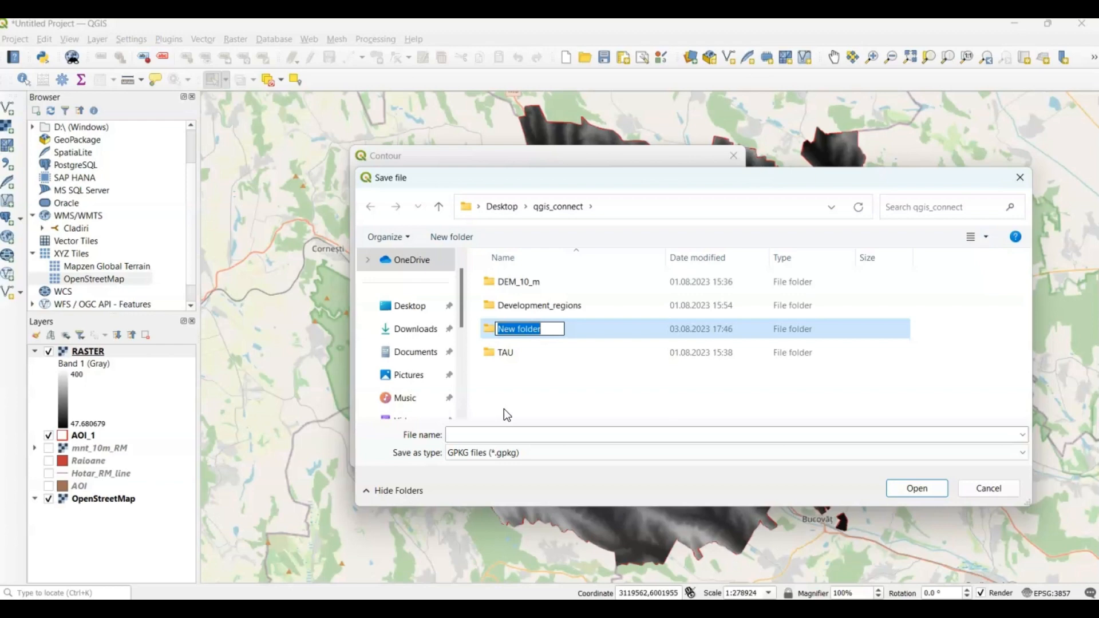
text(CONTOU)
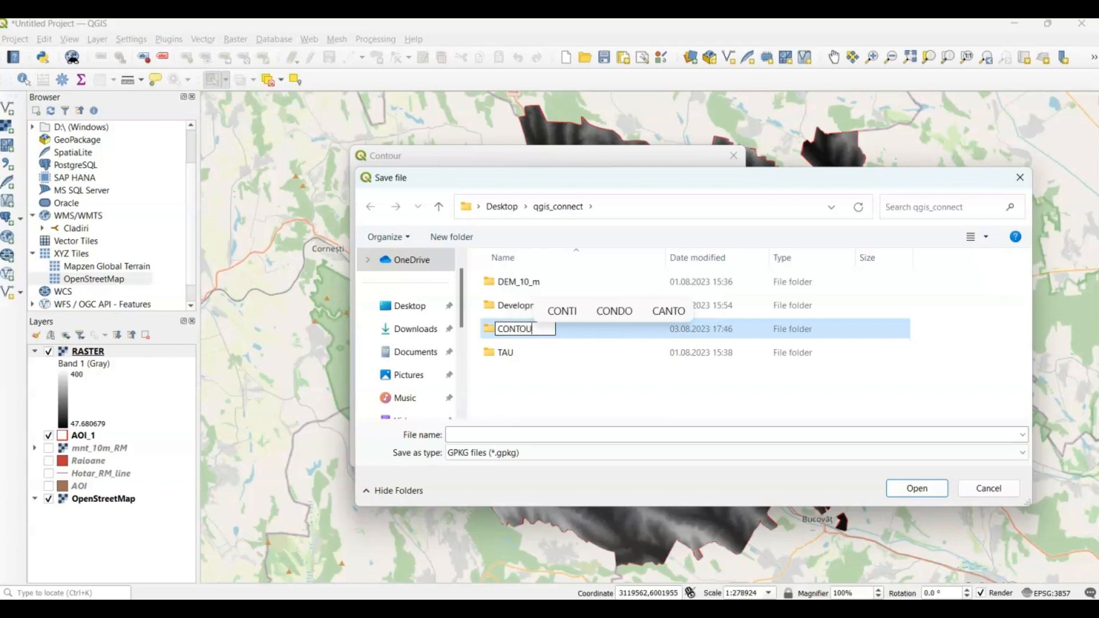
text(R_)
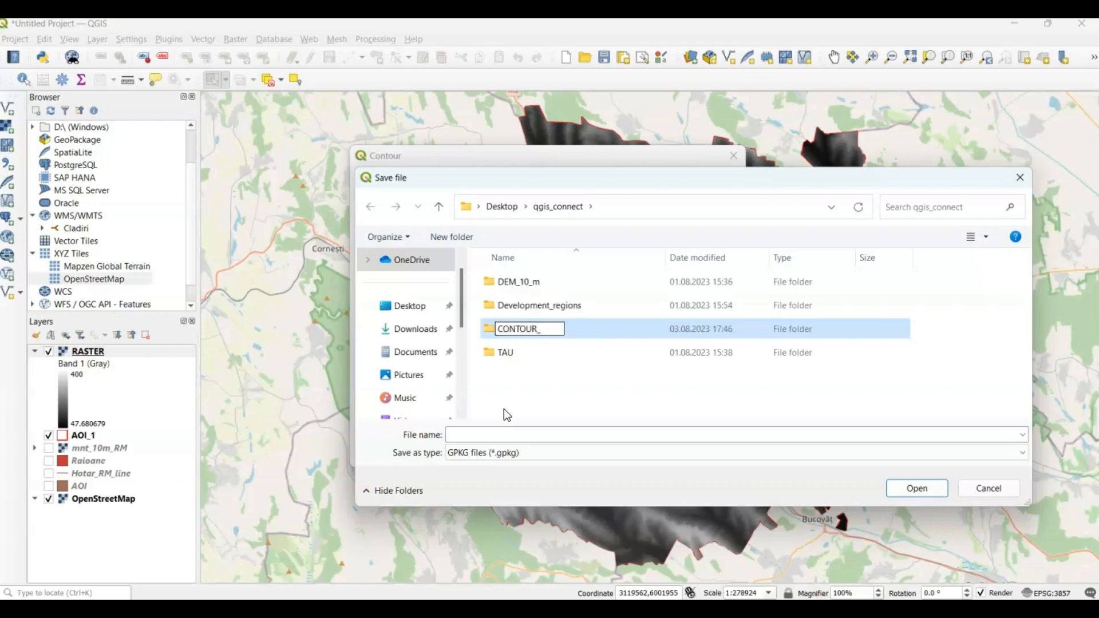
text(LINES)
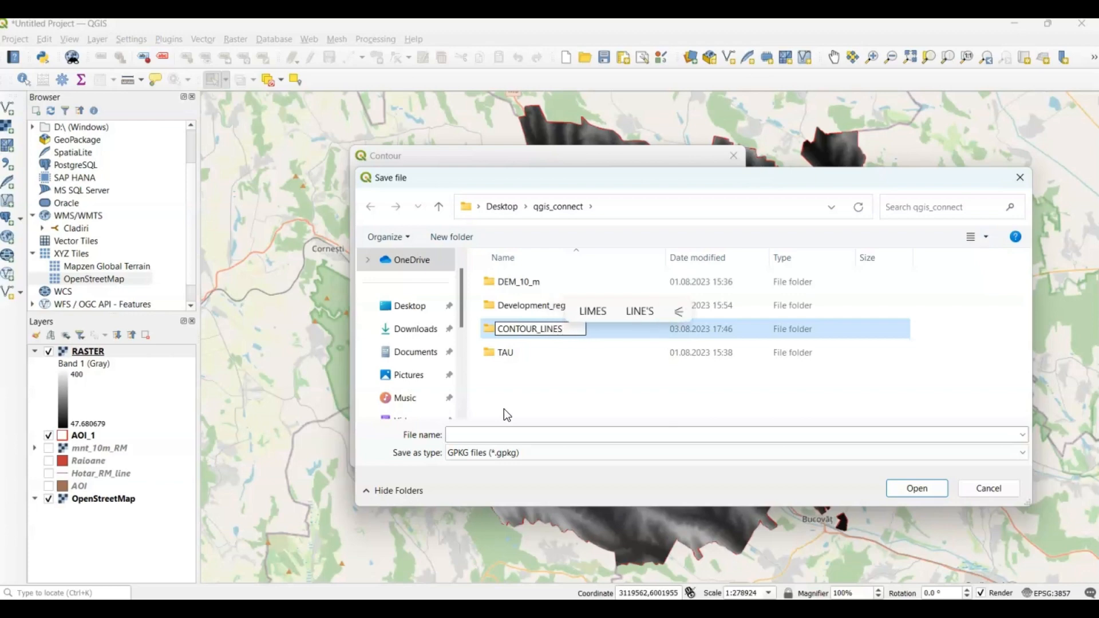
text(_AO)
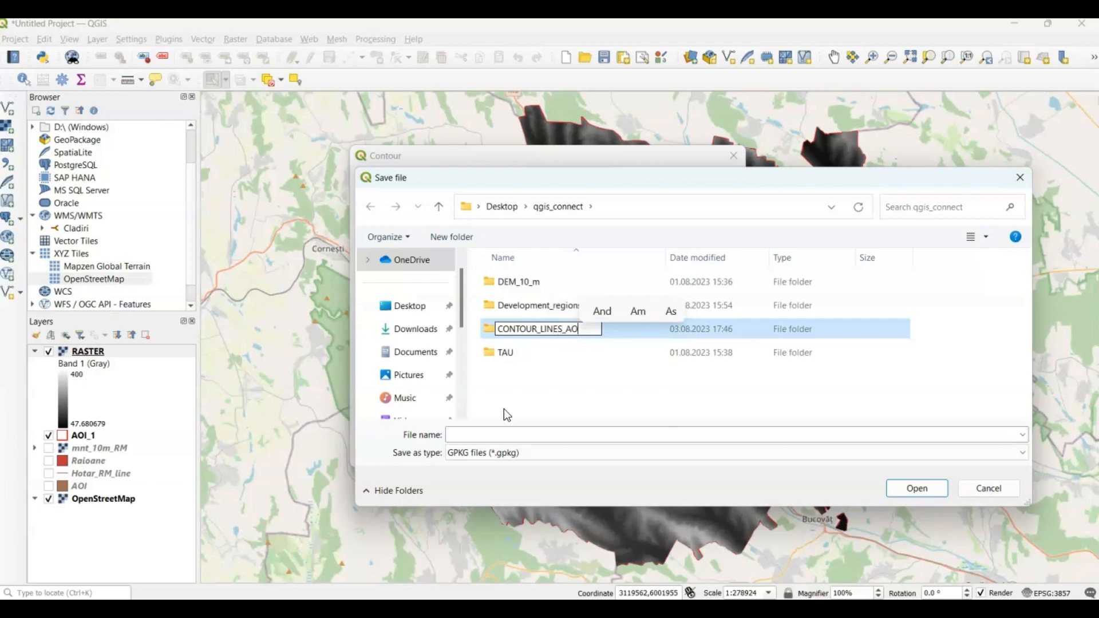
text(I)
click(502, 329)
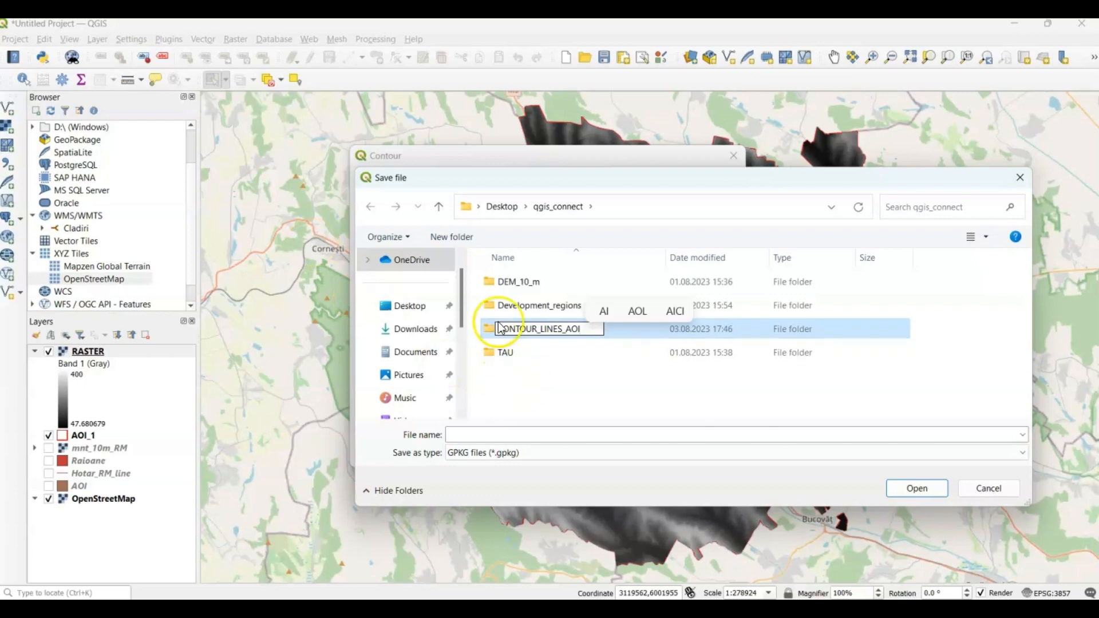
double_click(500, 328)
- Name the contour output file aoi_contour_lines_10_m in GPKG format, run the contour extraction and close the dialog
click(496, 435)
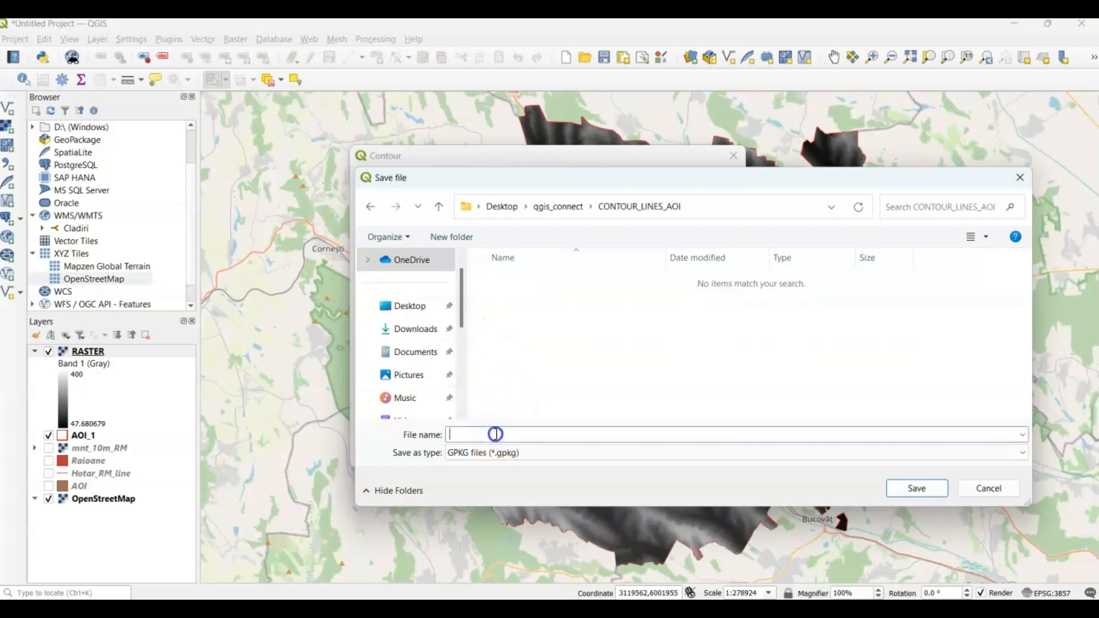
text(a)
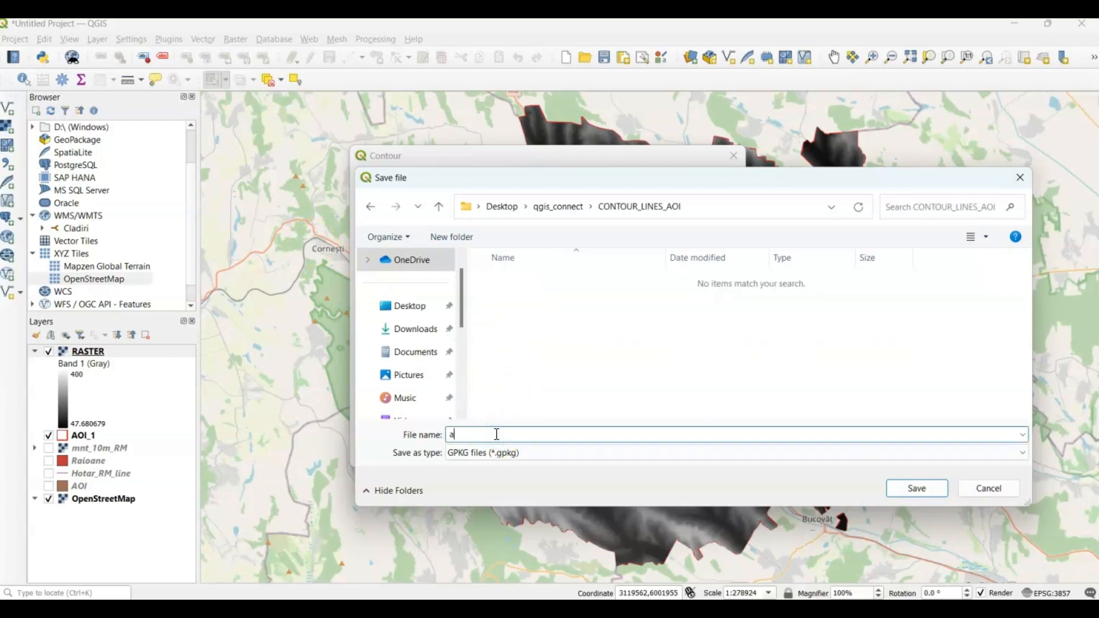
text(oi_c)
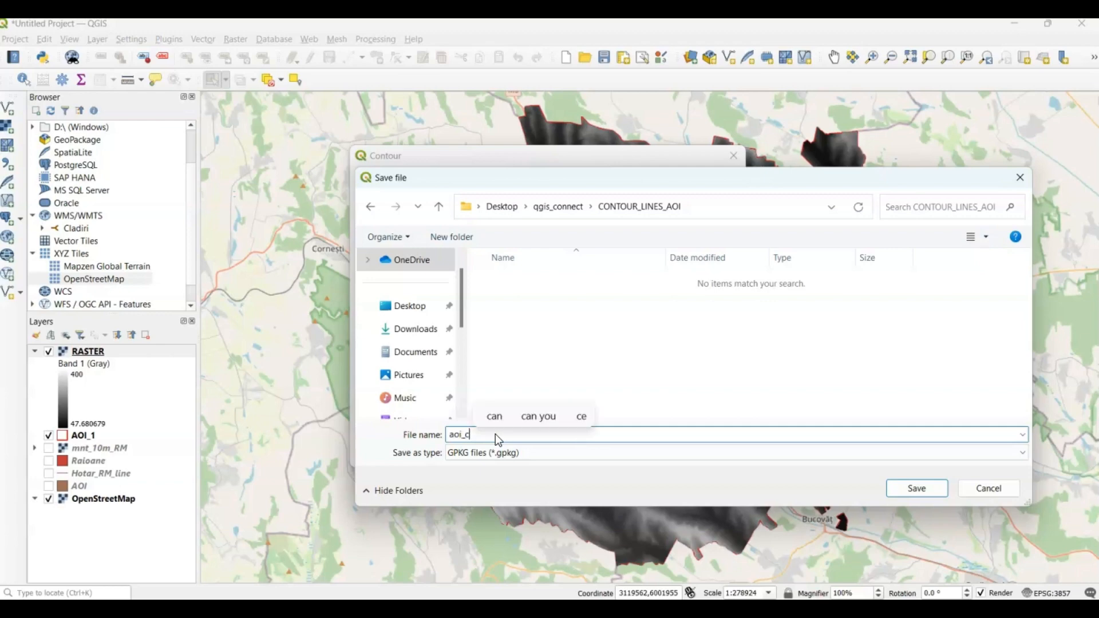
text(ontour)
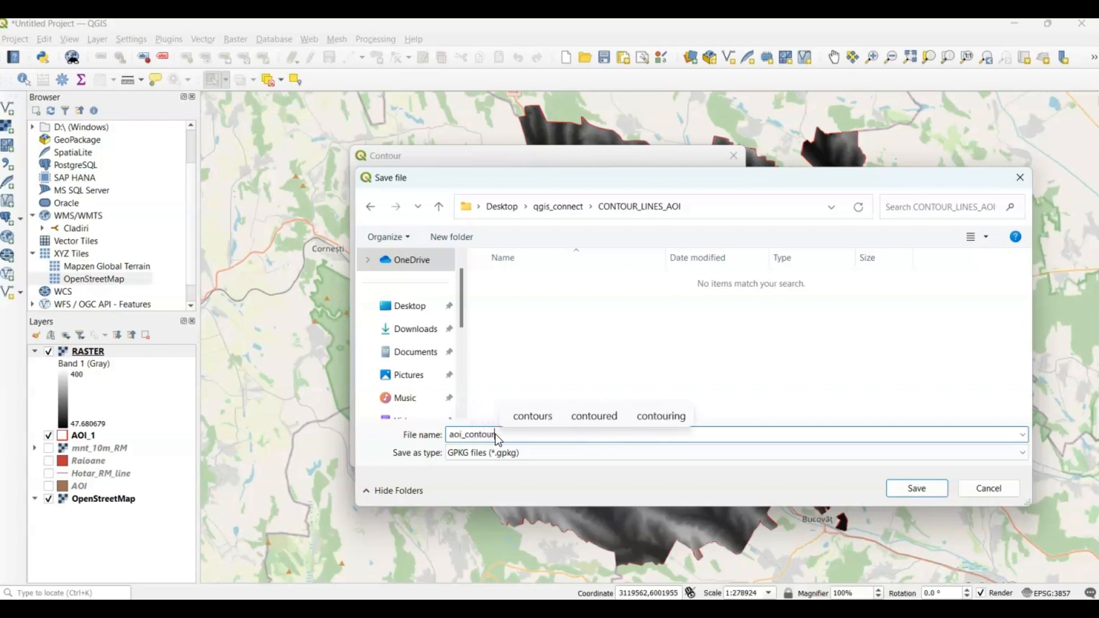
text(_lines)
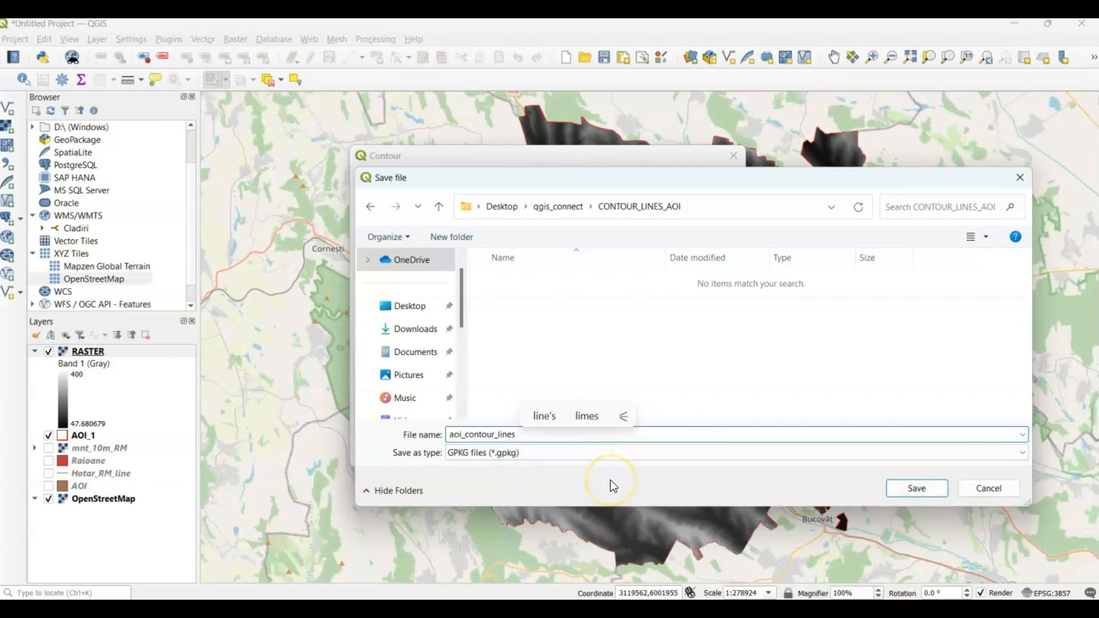
text(_10)
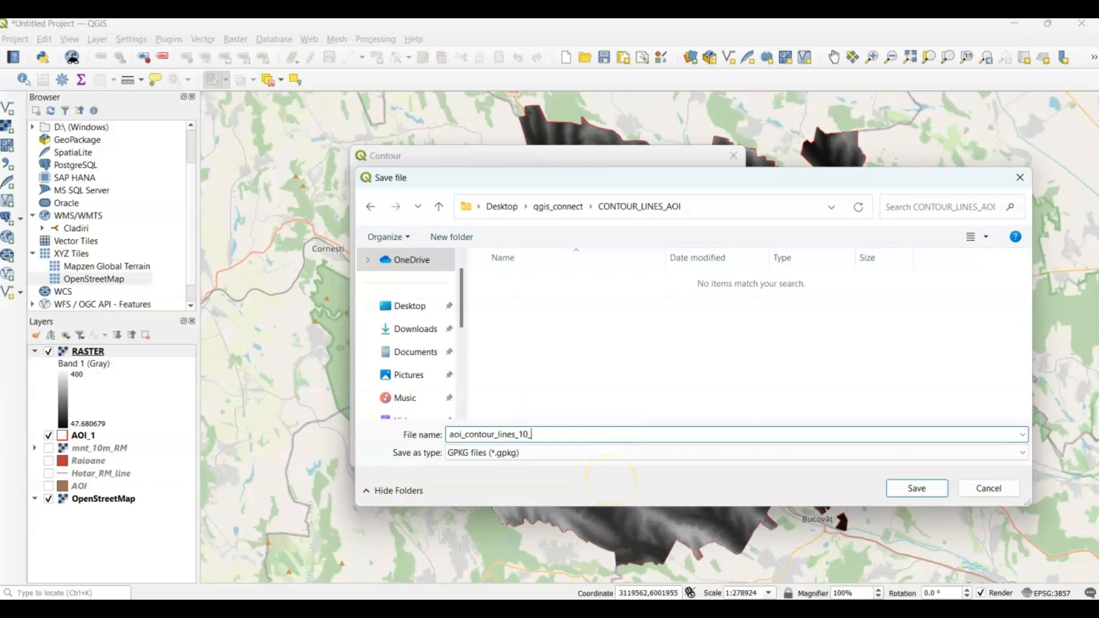
text(_m)
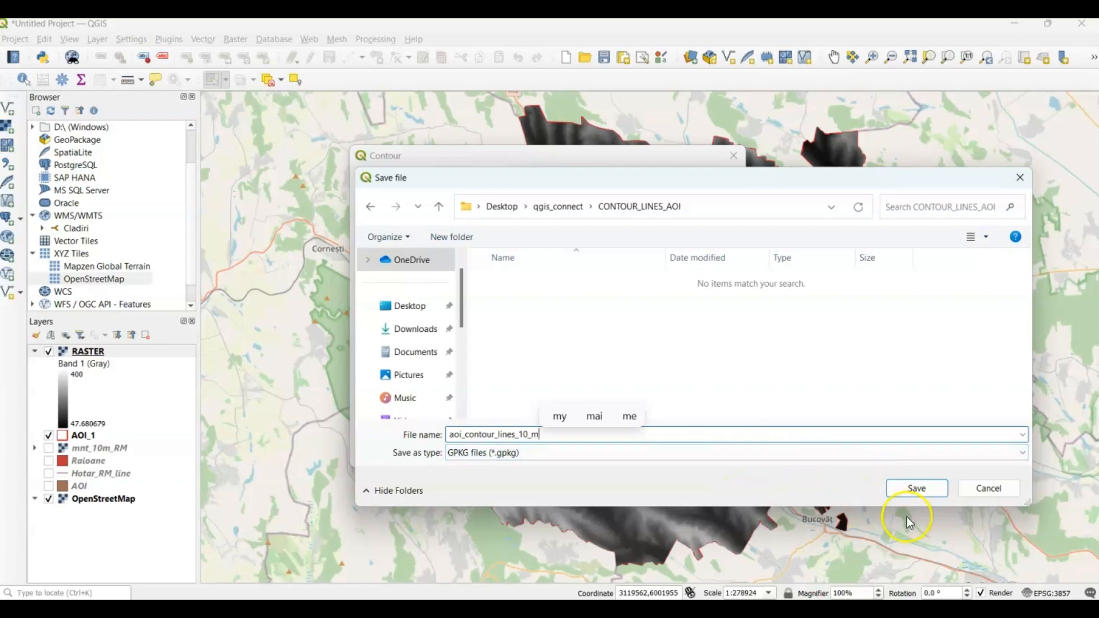
click(923, 496)
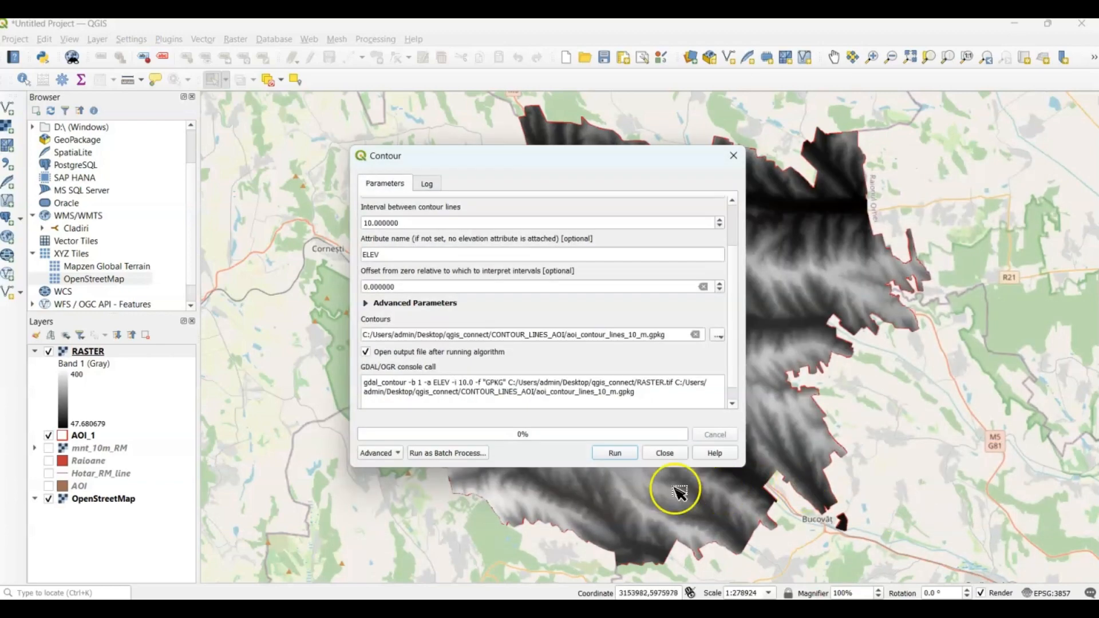
click(621, 455)
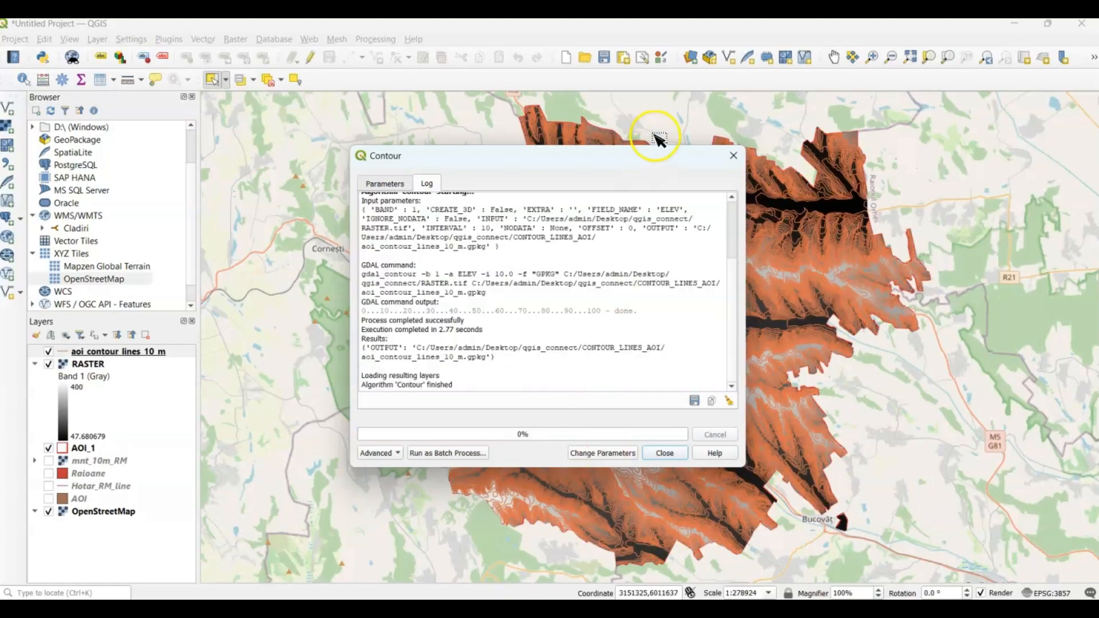
click(733, 155)
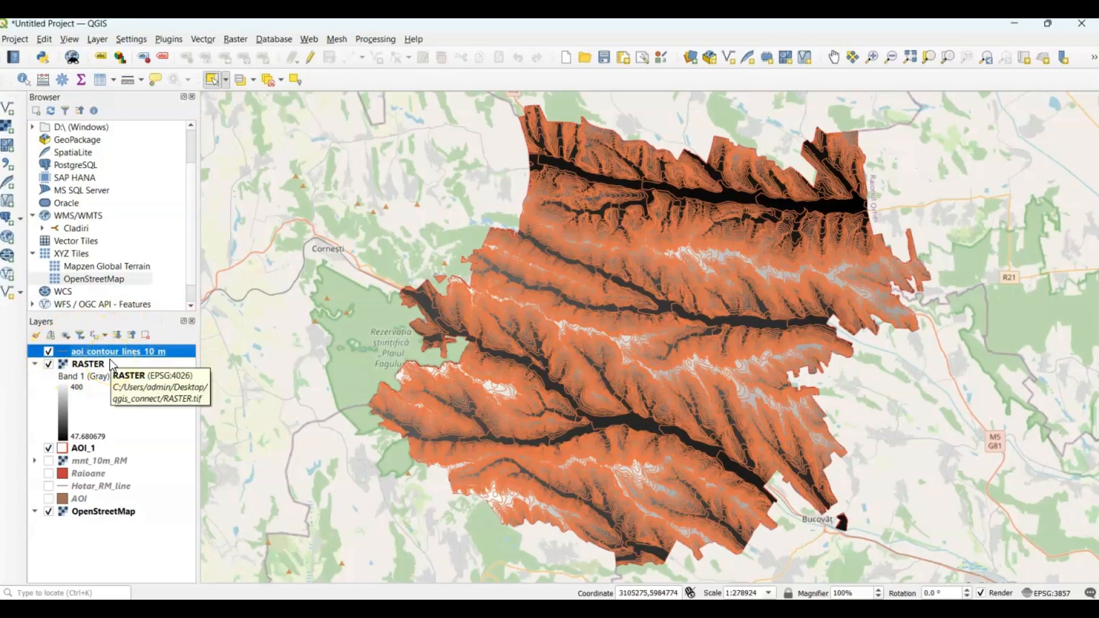
- Hide the RASTER layer and inspect the contour lines over the base map up close
click(48, 363)
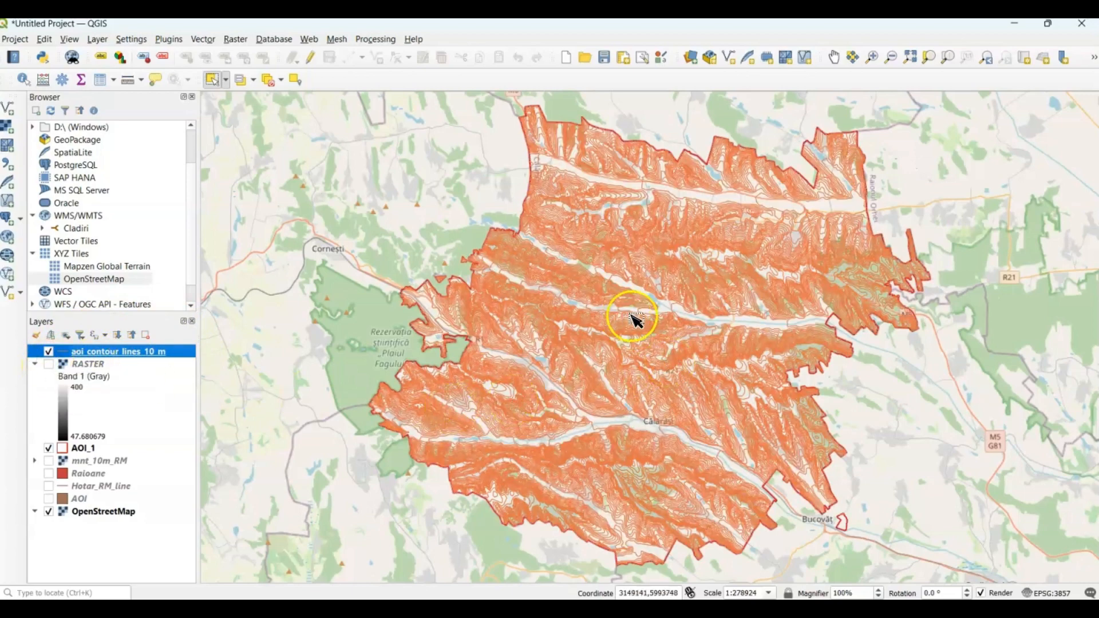
scroll(636, 318, up, 1)
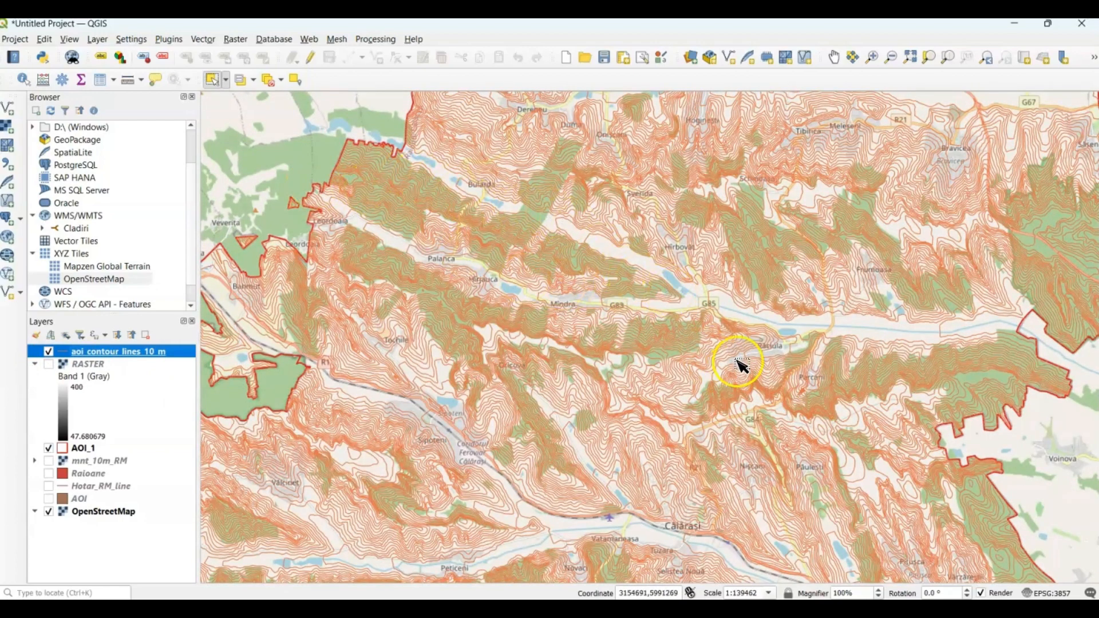
scroll(634, 313, down, 1)
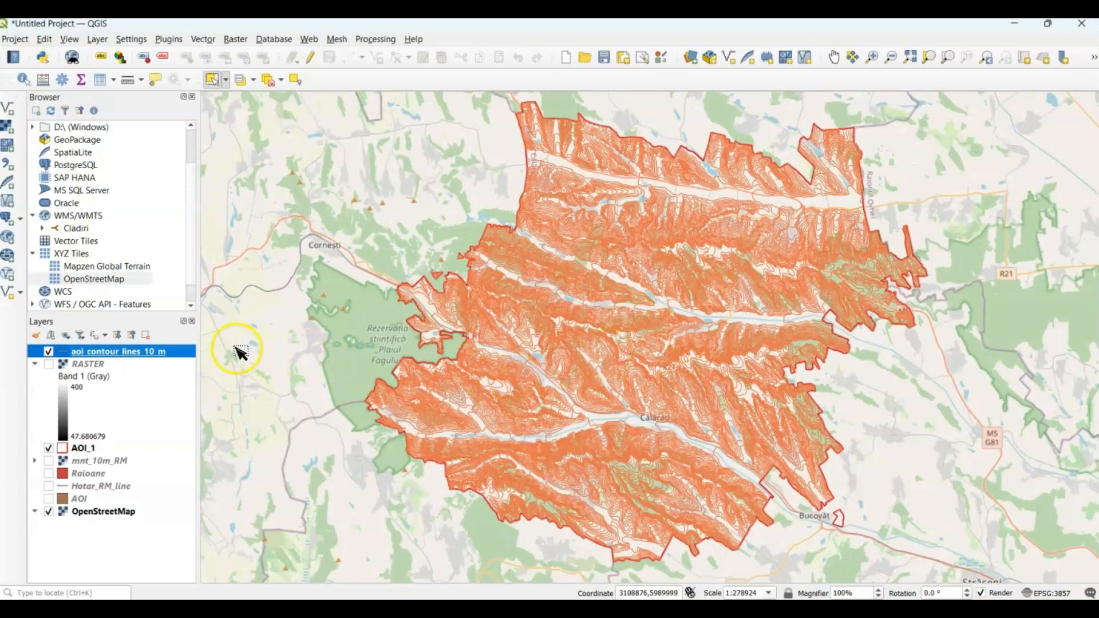
- Apply single labels to the aoi_contour_lines_10_m layer using the ELEV field as the label value
right_click(106, 350)
click(138, 344)
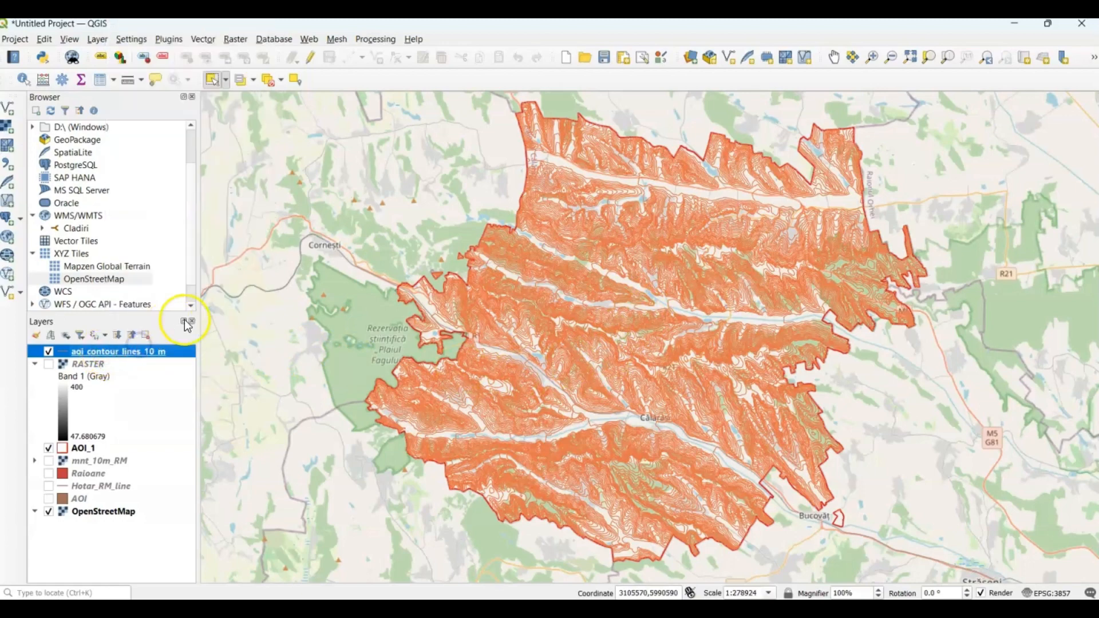
click(67, 229)
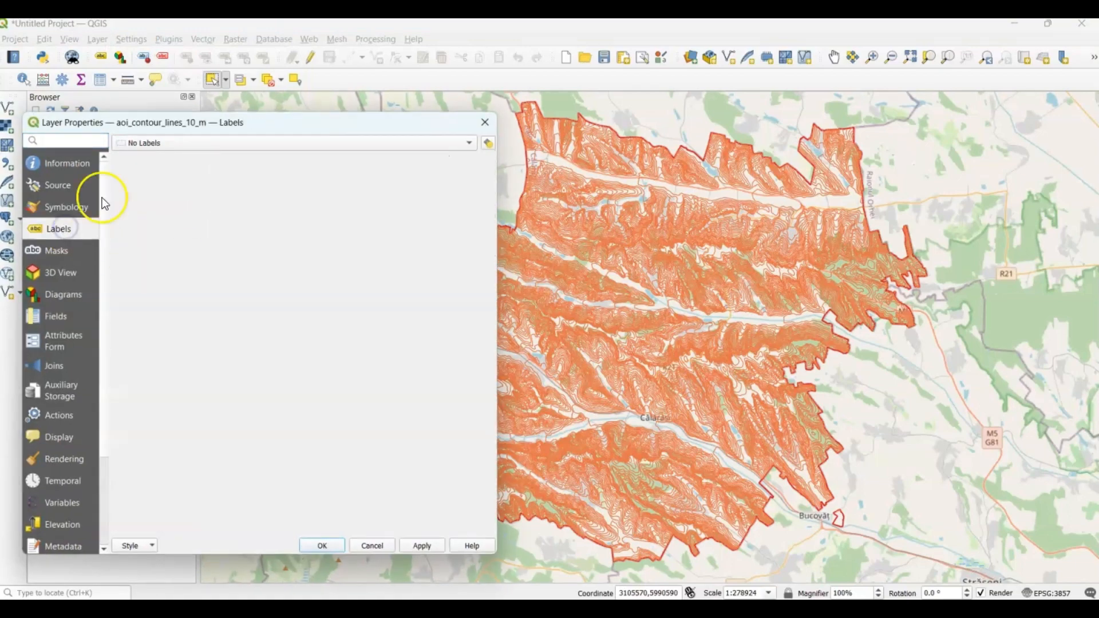
click(225, 150)
click(193, 159)
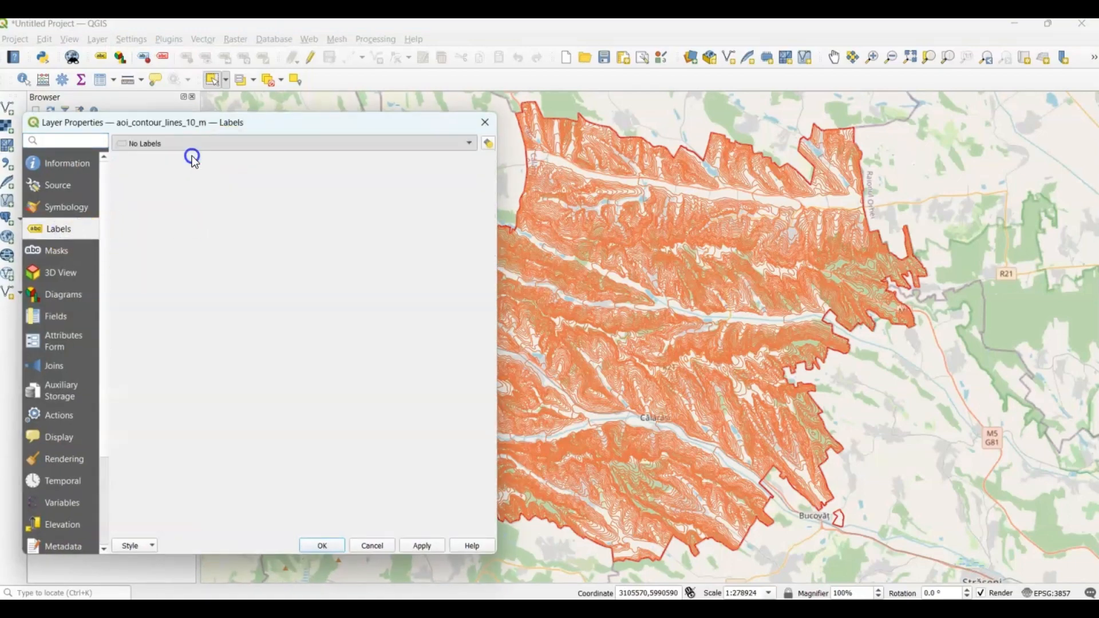
click(468, 163)
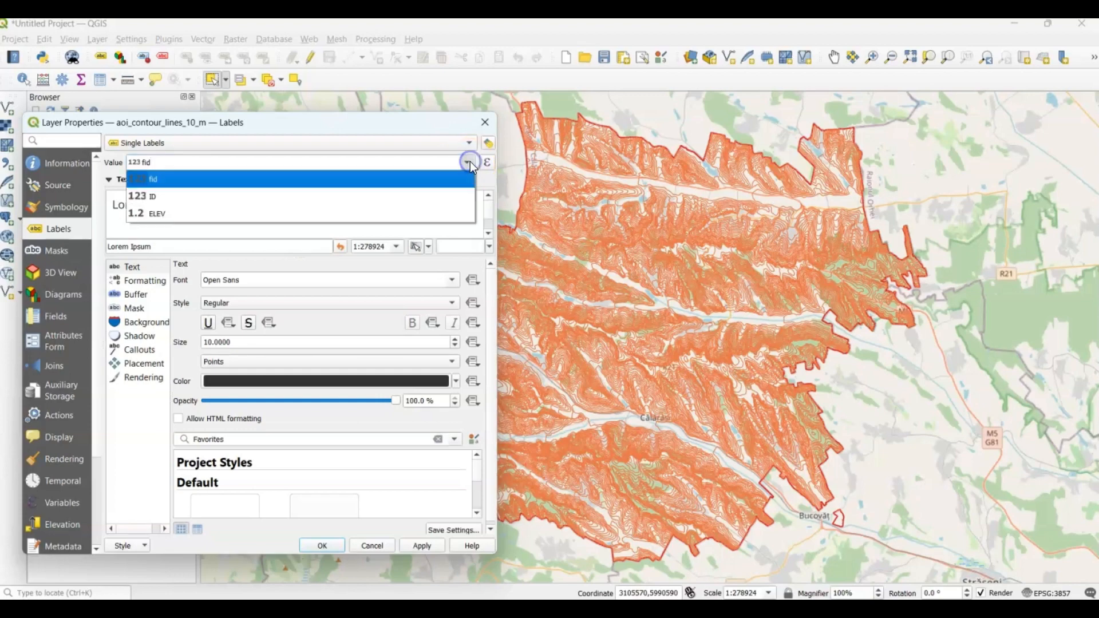
click(242, 218)
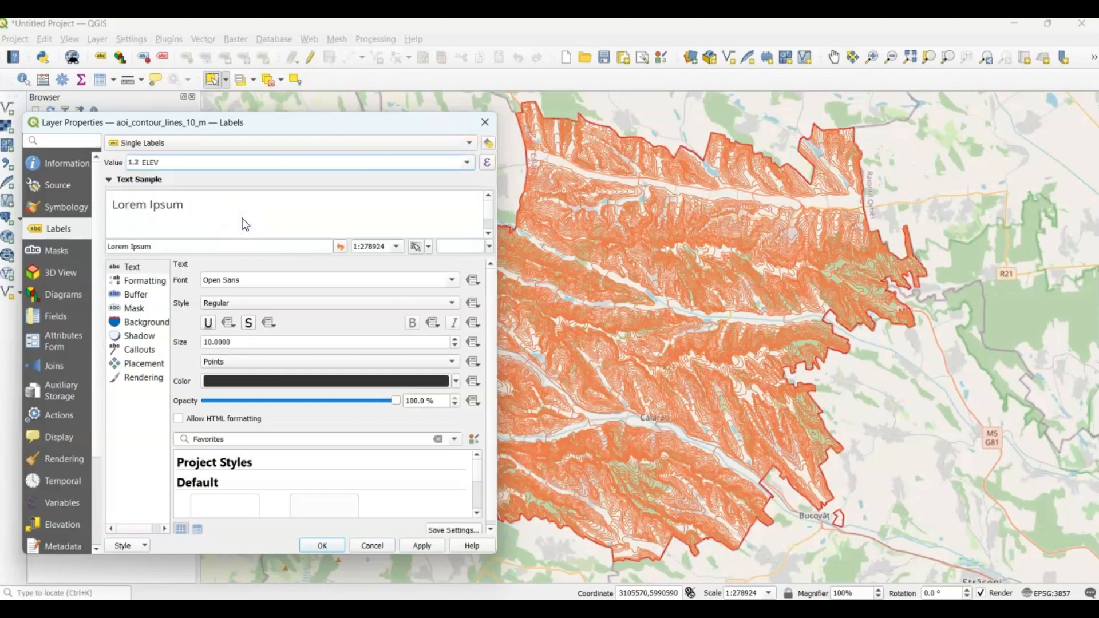
click(422, 545)
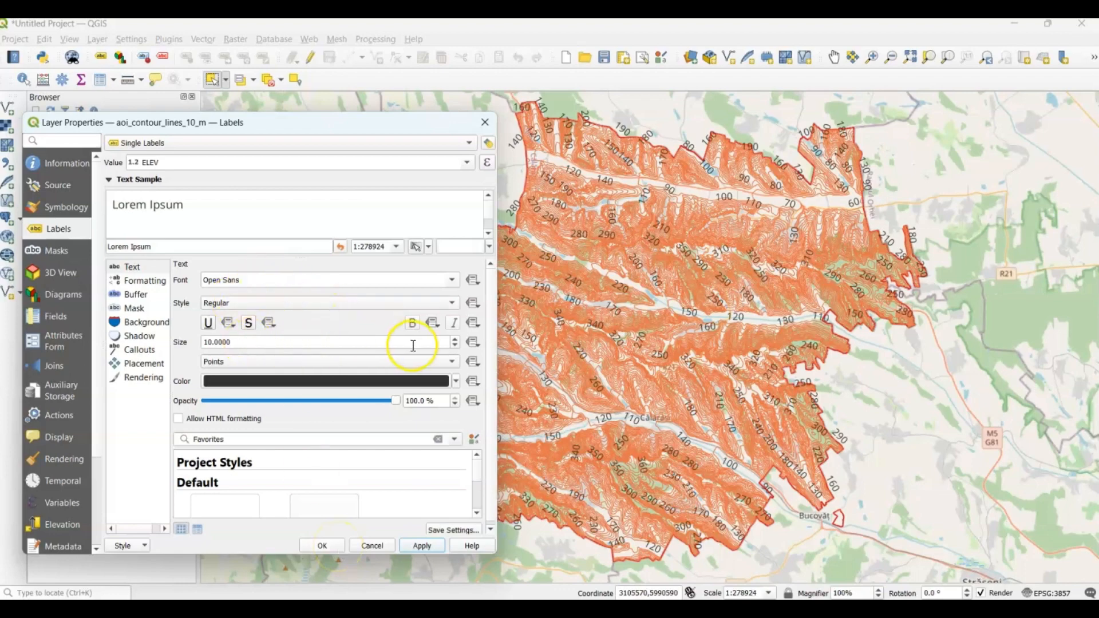
- Set the contour label text size to 8 points, apply it and close the layer properties
click(455, 347)
click(455, 347)
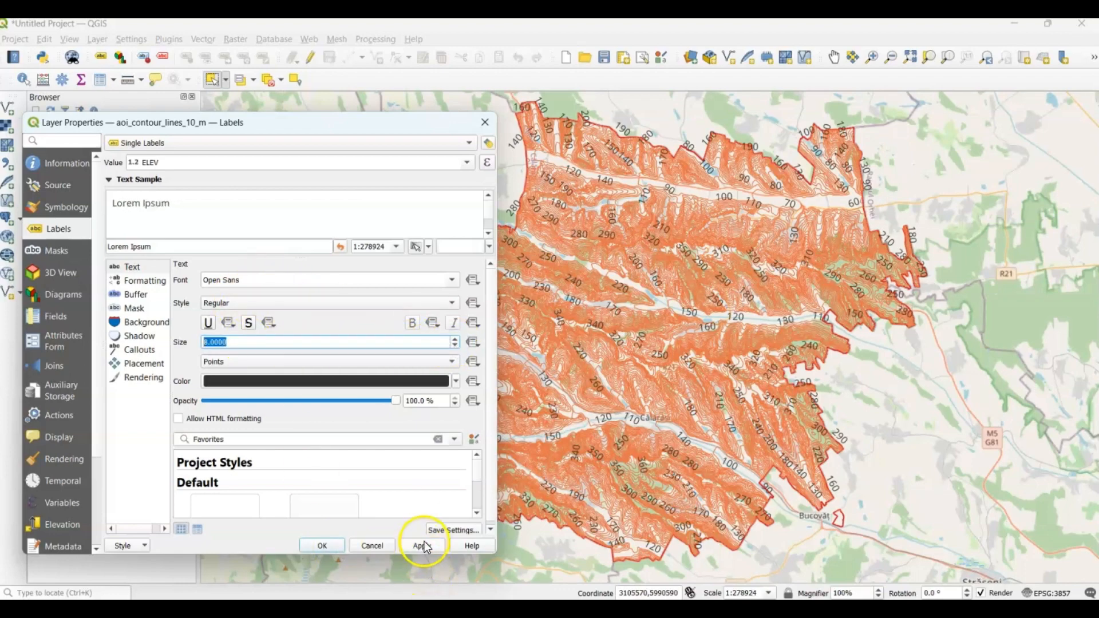
click(425, 546)
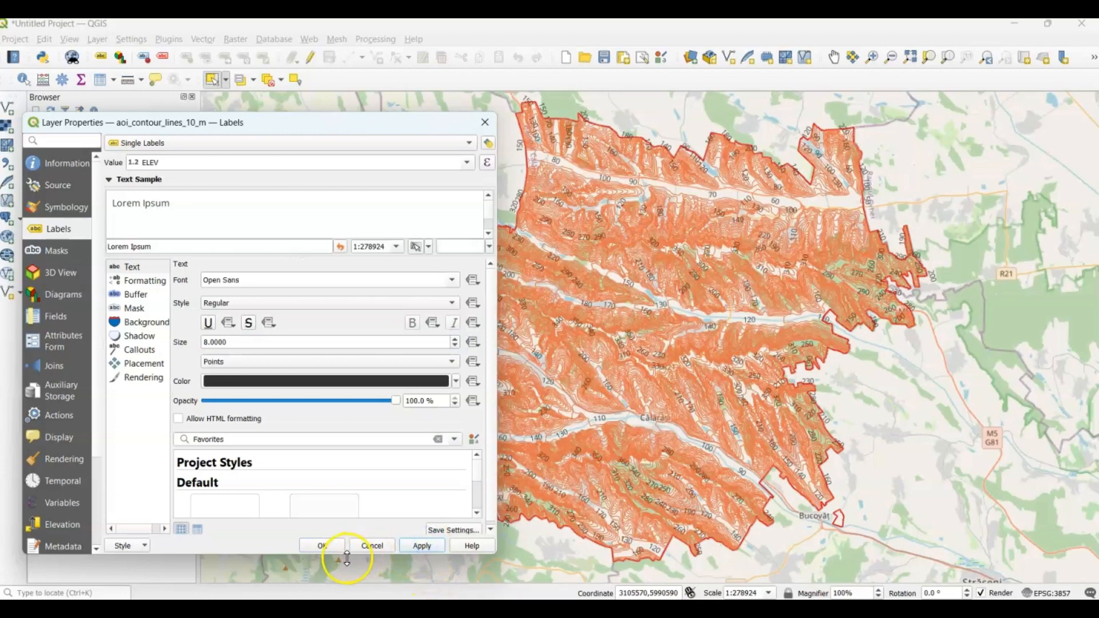
click(326, 545)
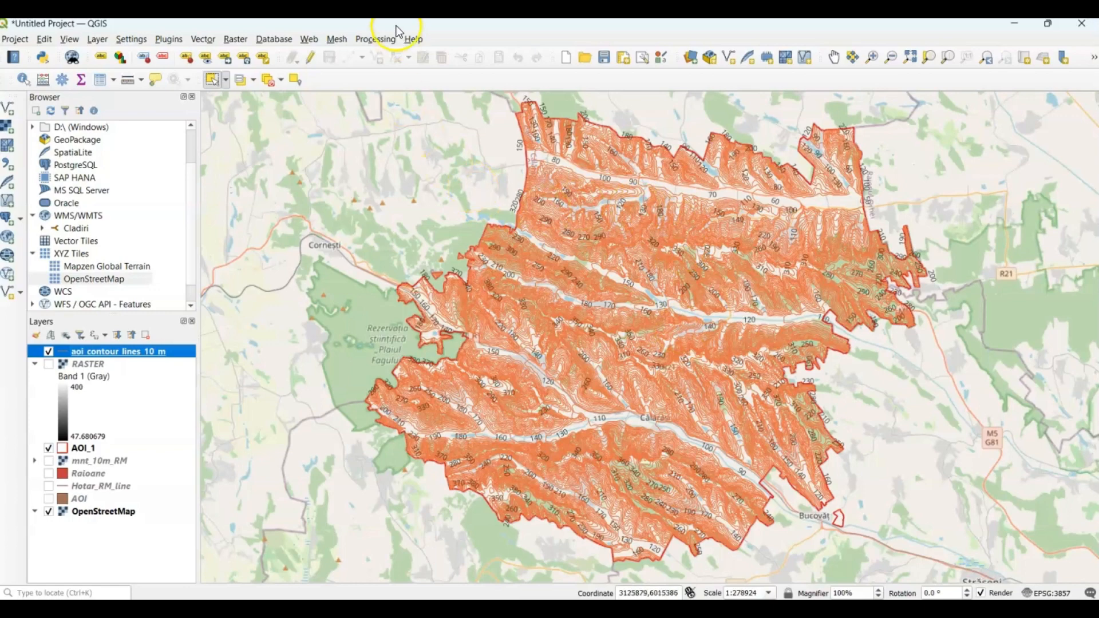
- Hide the aoi_contour_lines_10_m layer and show the RASTER layer
click(871, 57)
drag(589, 205, 635, 252)
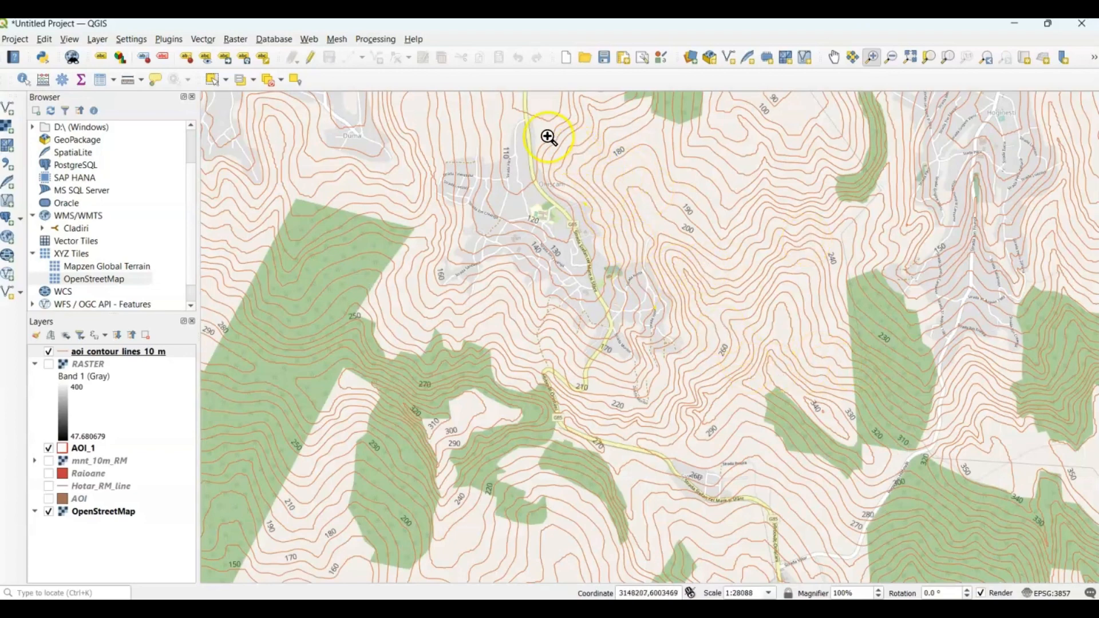
drag(548, 137, 755, 333)
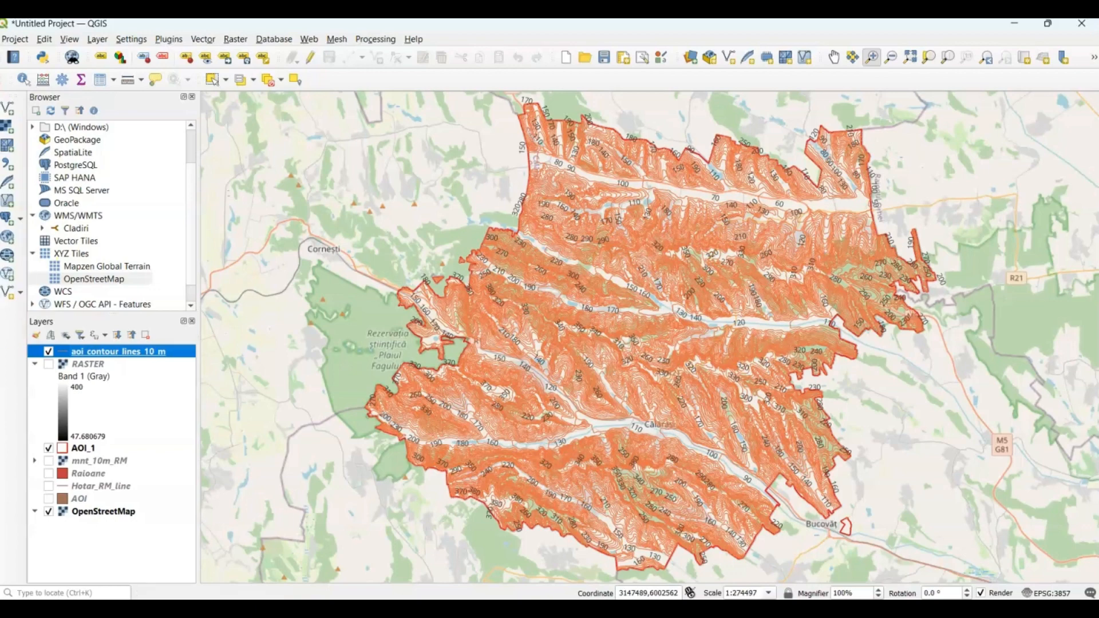
click(49, 352)
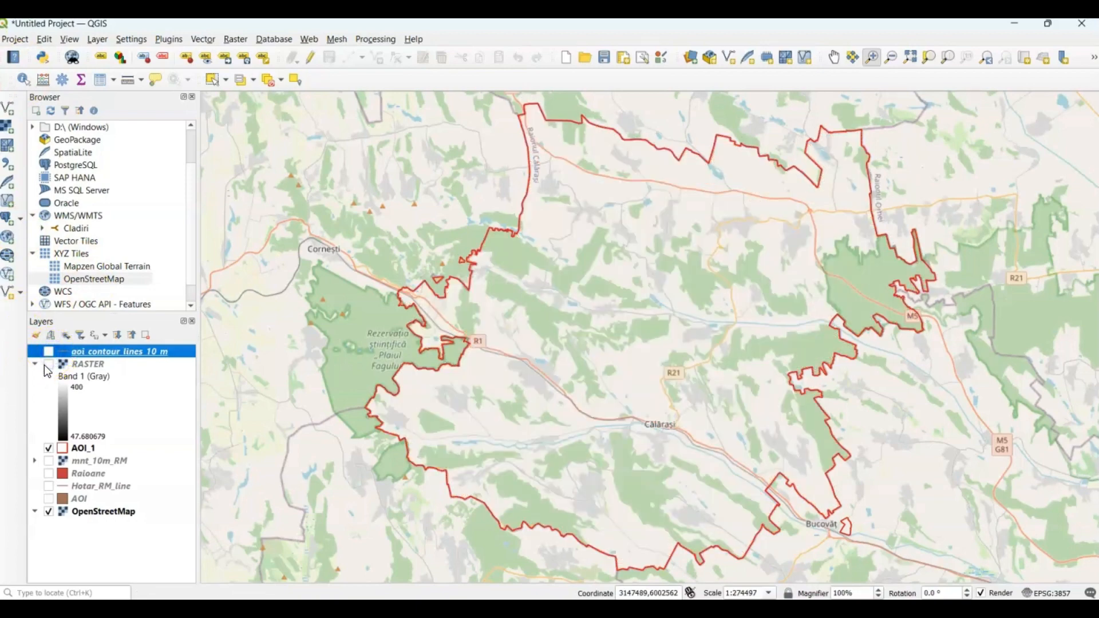
click(48, 365)
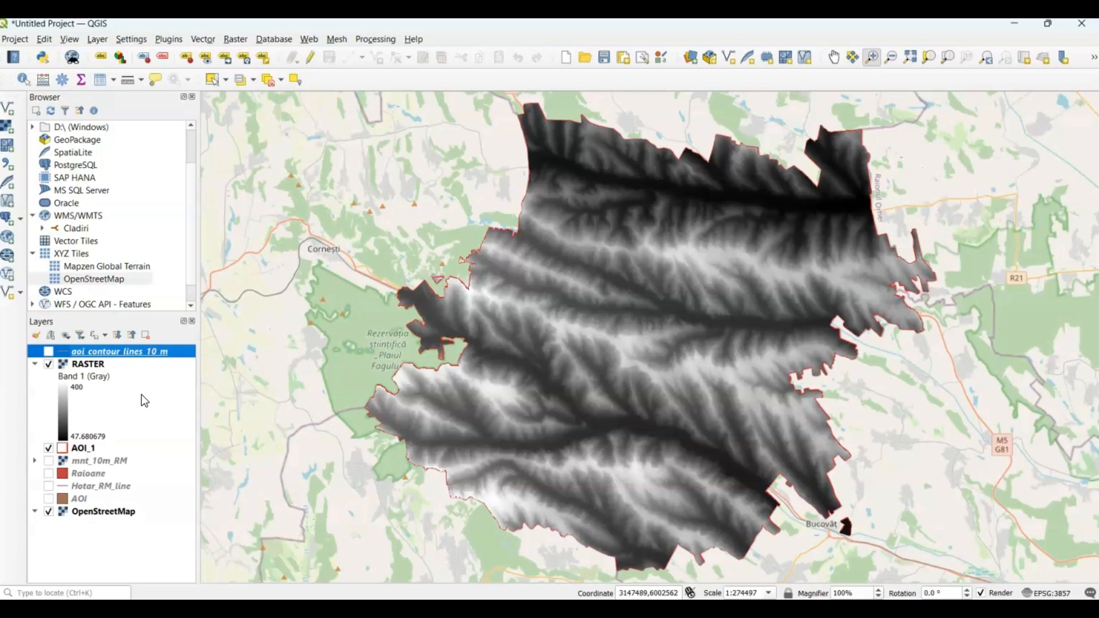
- Set the RASTER layer's symbology render type to Singleband pseudocolor
right_click(90, 366)
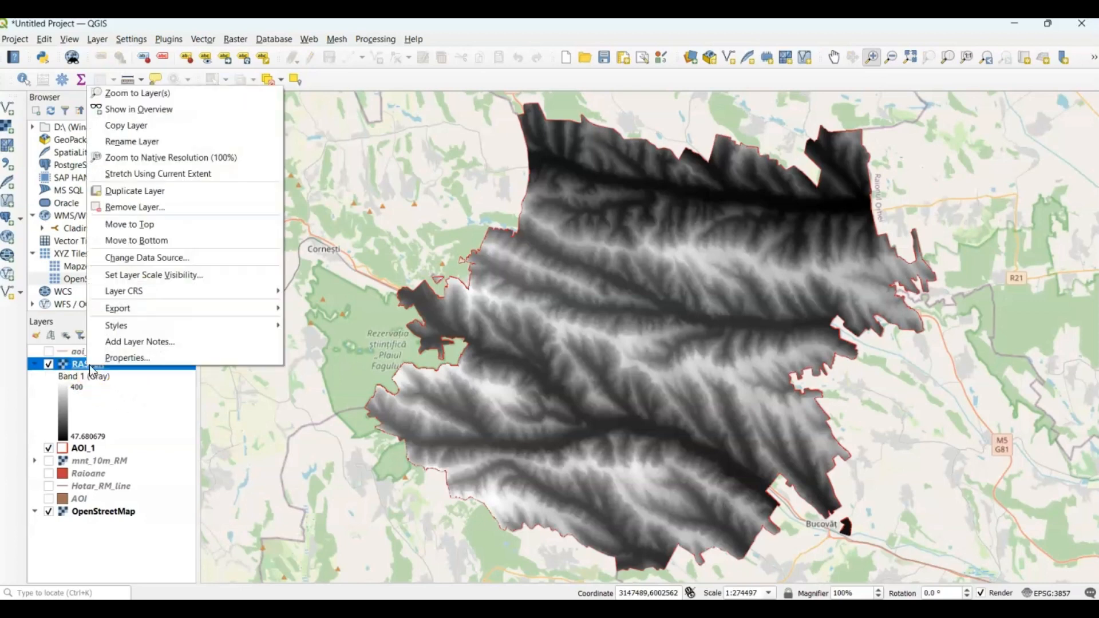
click(115, 356)
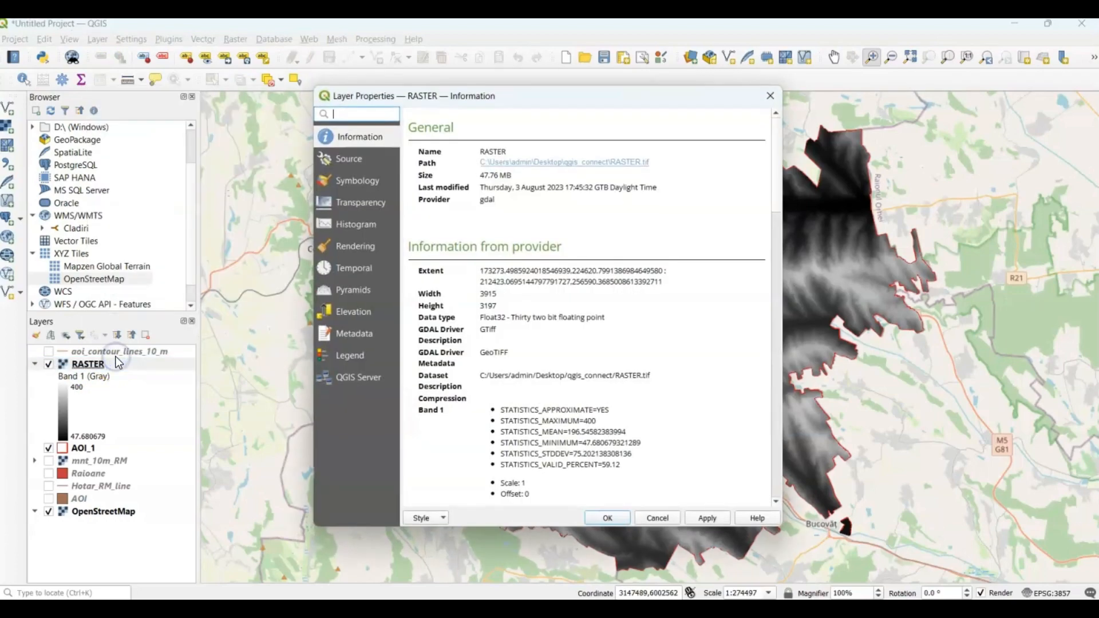
click(369, 182)
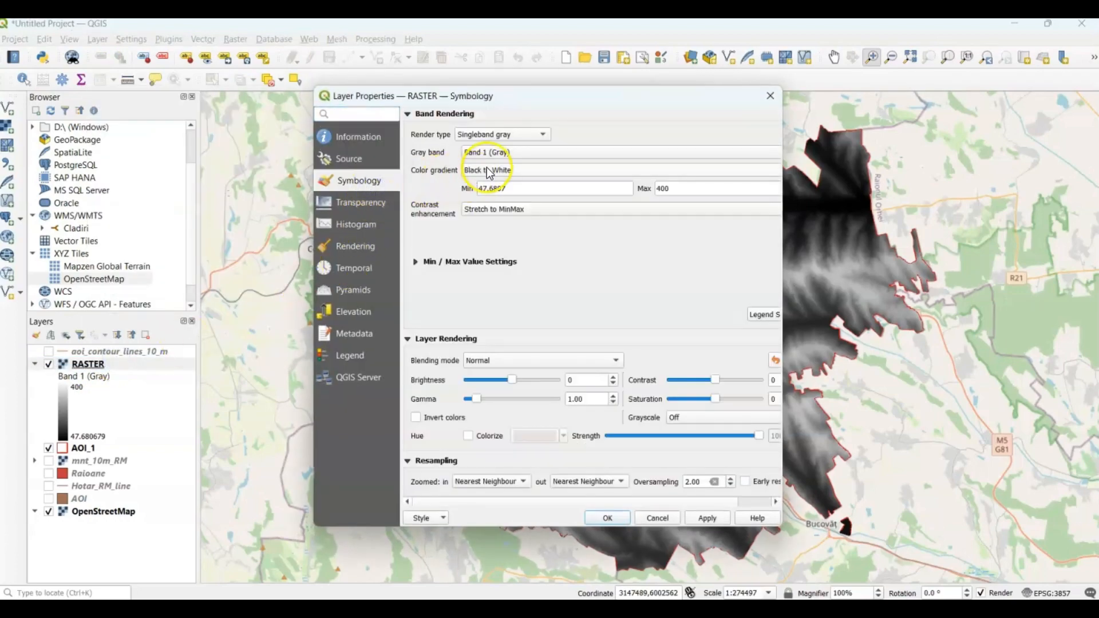
click(542, 134)
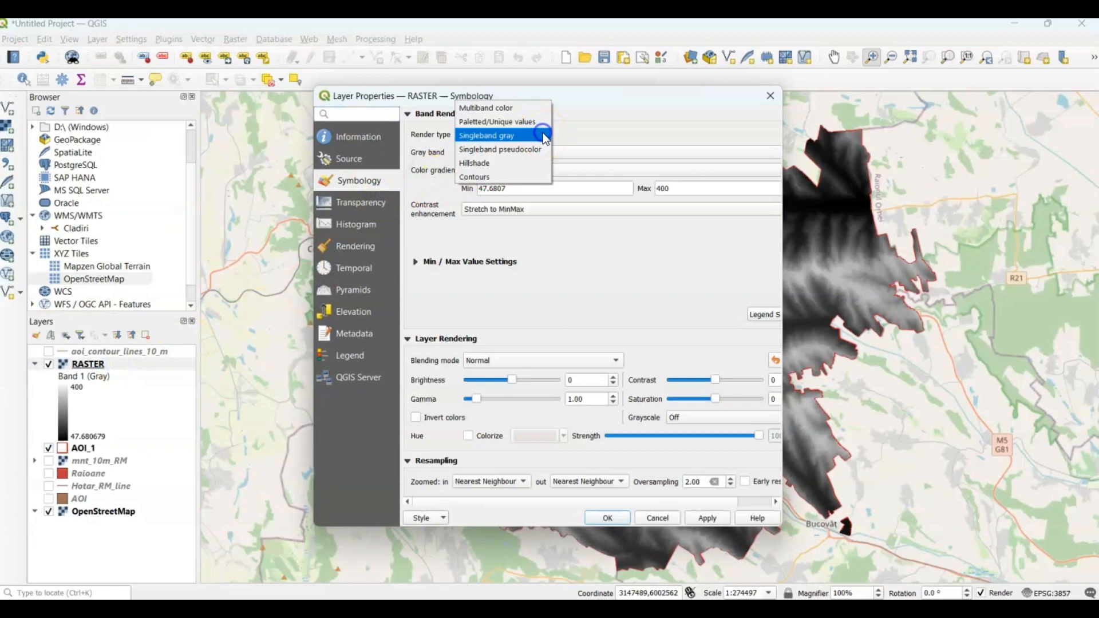
click(496, 150)
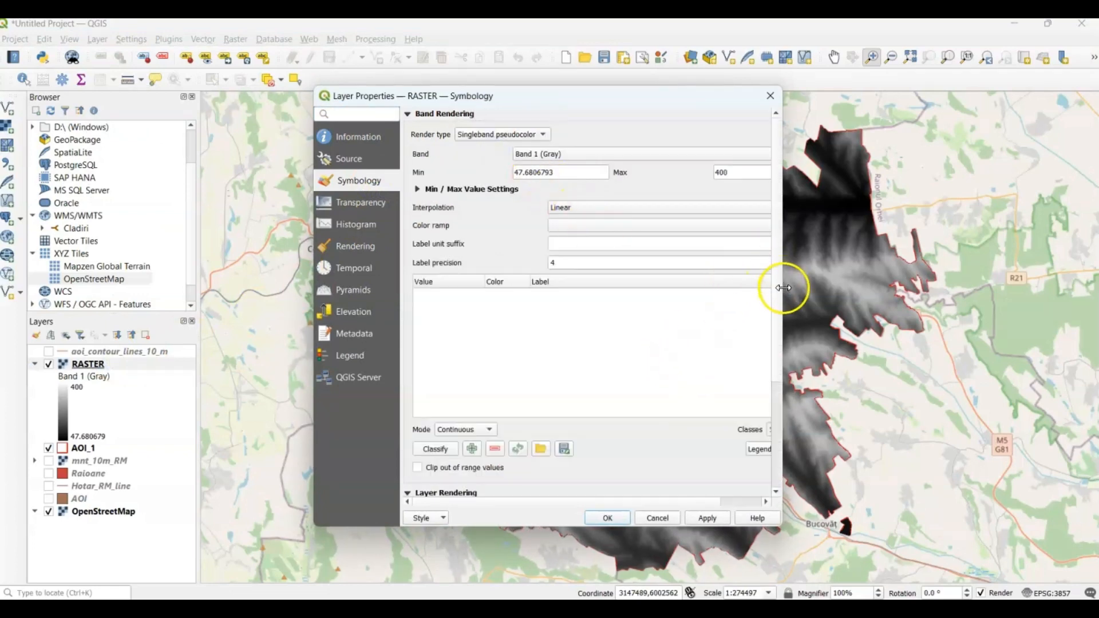
- Assign the red-yellow-blue colour ramp to the raster and invert it so that low elevations are blue
drag(782, 290, 996, 295)
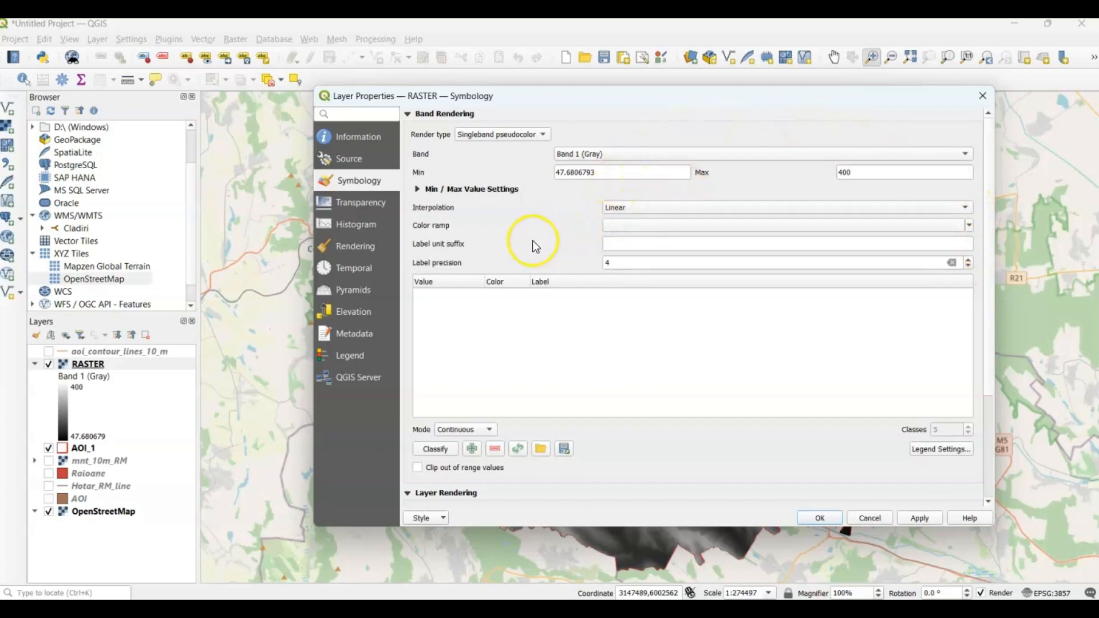
click(969, 225)
click(667, 405)
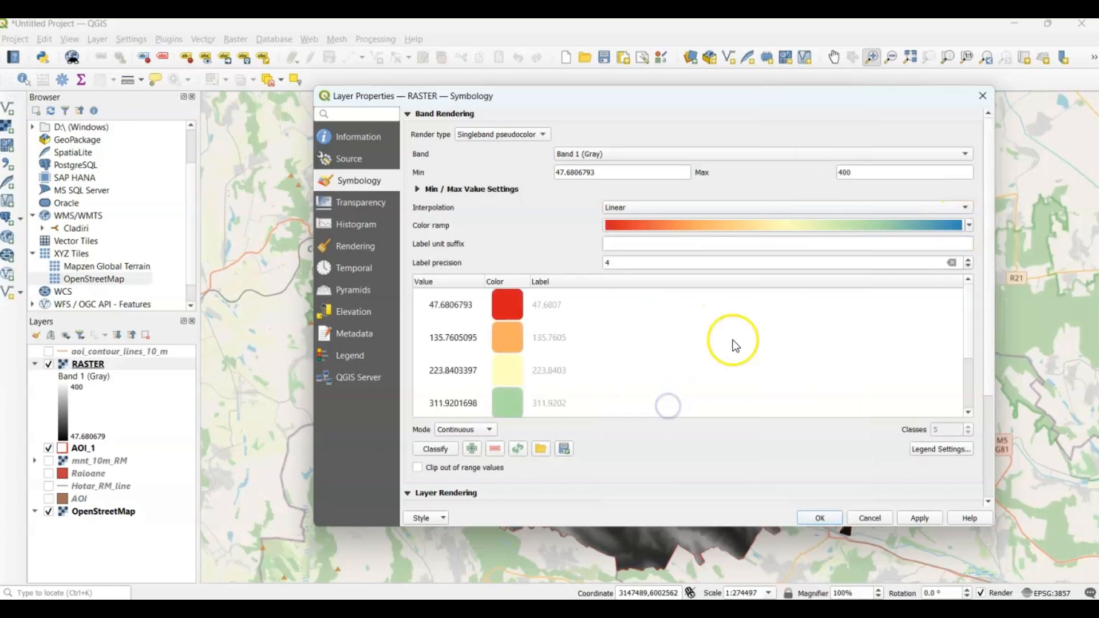
right_click(771, 229)
click(696, 238)
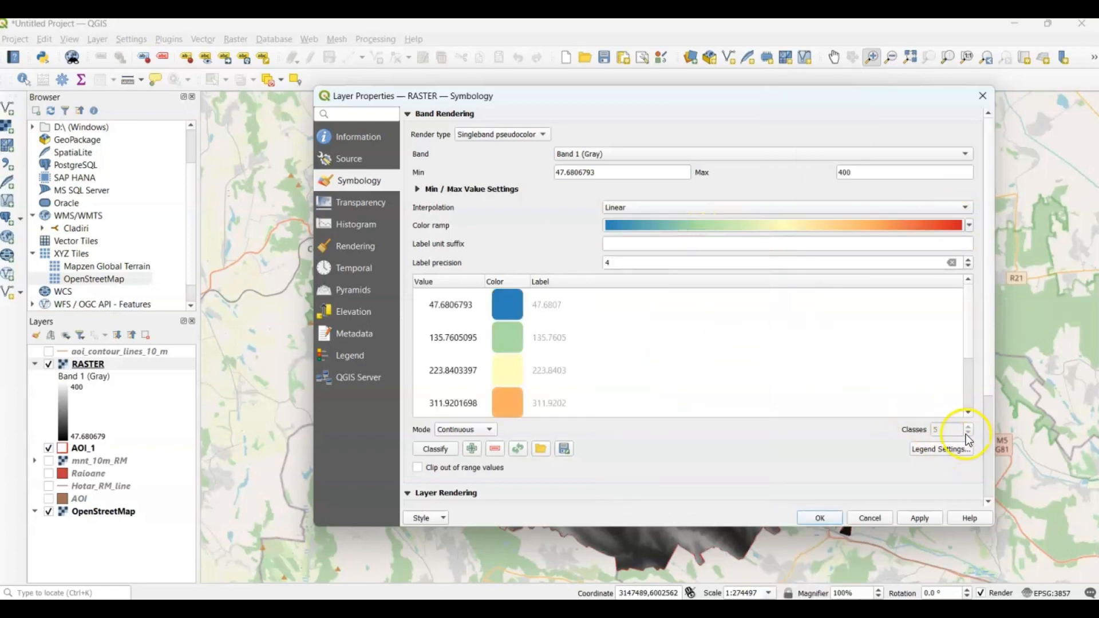
- Classify the raster by Equal Interval into 9 classes
click(488, 429)
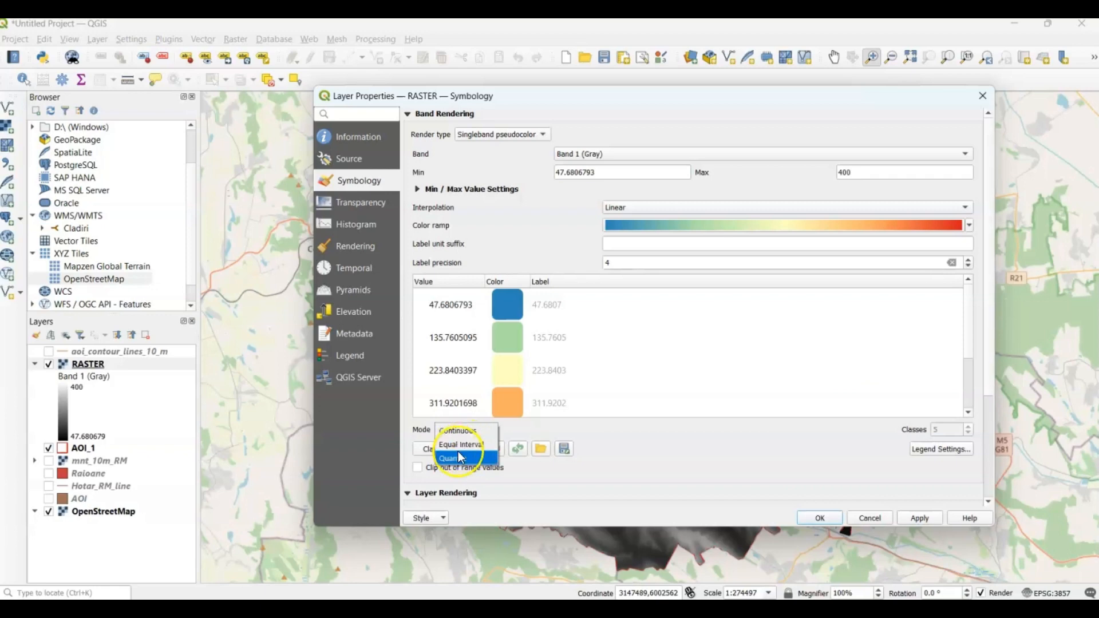
click(464, 445)
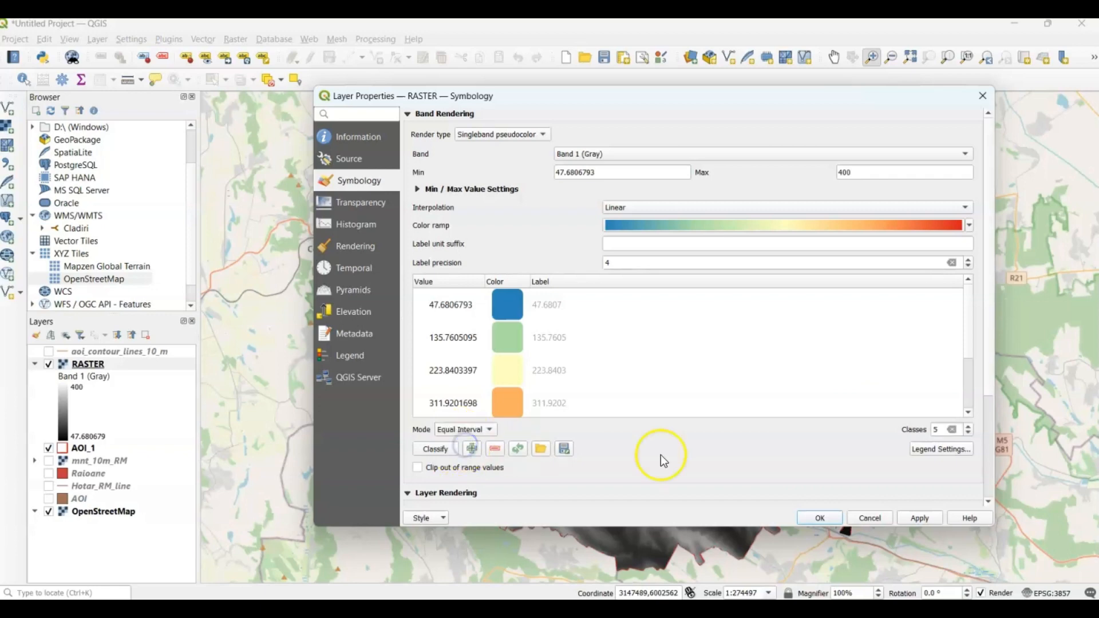
click(969, 428)
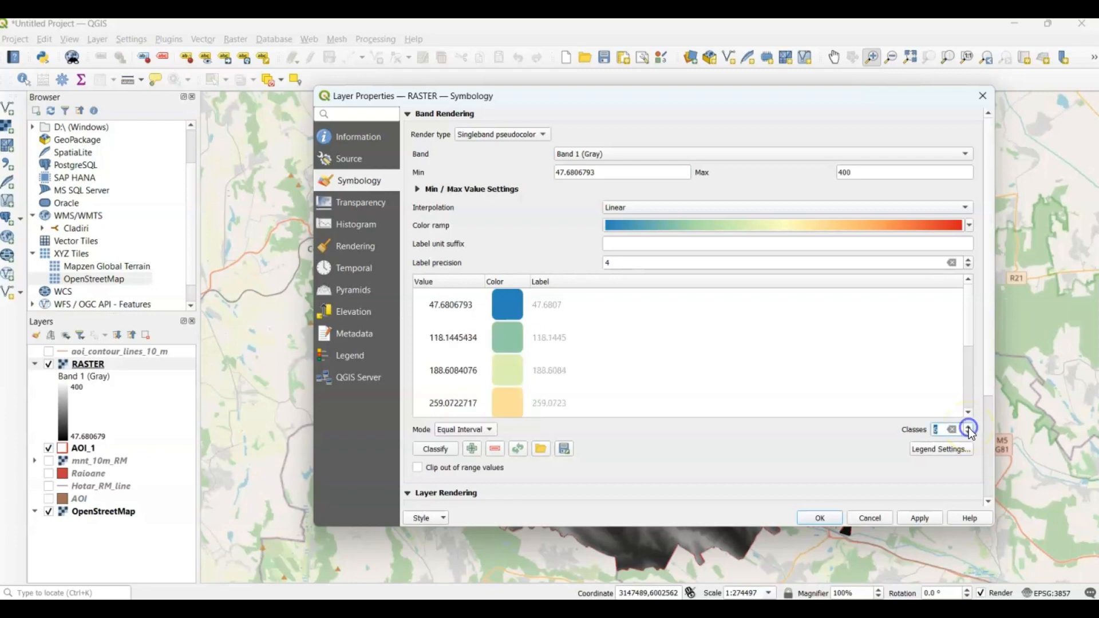
click(968, 428)
click(968, 428)
click(968, 428)
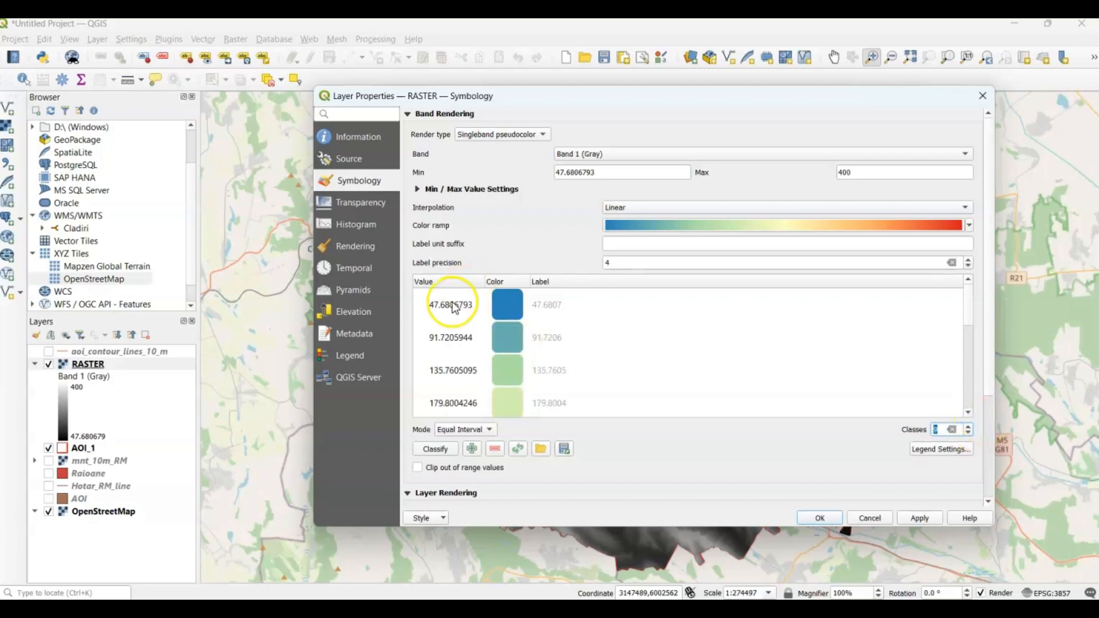
- Set the label precision of the raster classes to 0
click(968, 266)
click(968, 266)
click(968, 265)
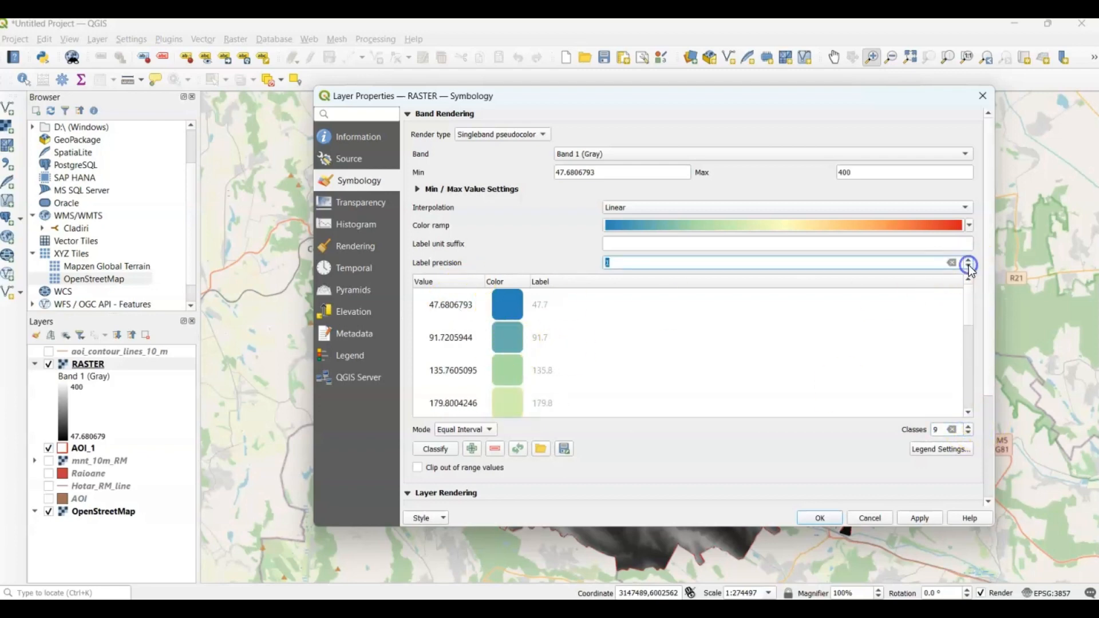
click(969, 265)
- Set the first four class values of the raster to 50, 100, 150 and 200
double_click(446, 304)
text(50)
double_click(441, 337)
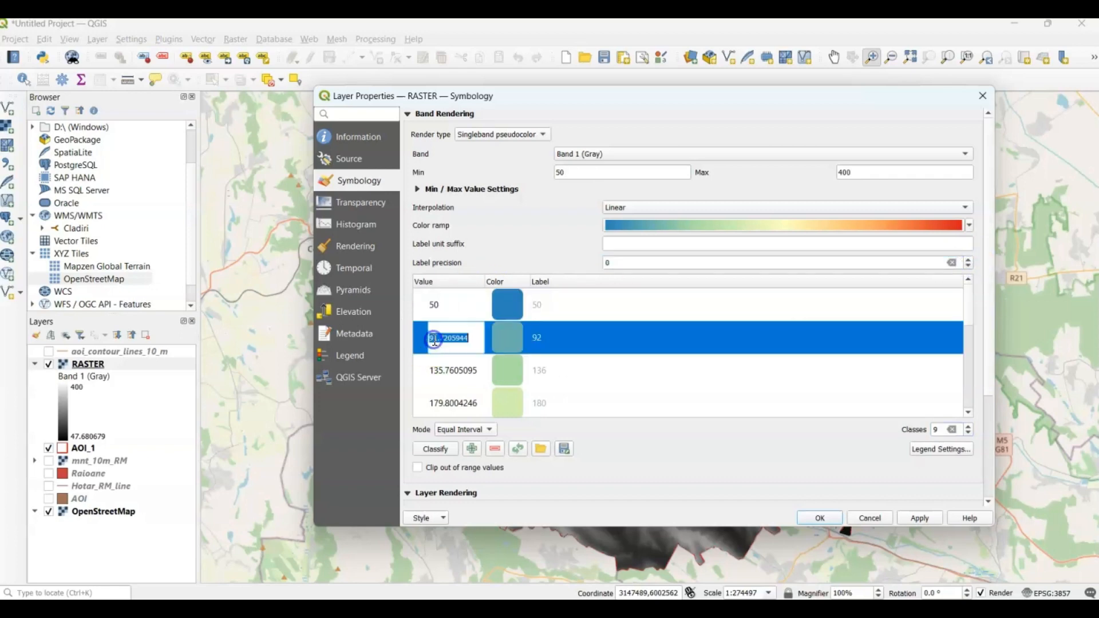
text(100)
double_click(456, 371)
text(150)
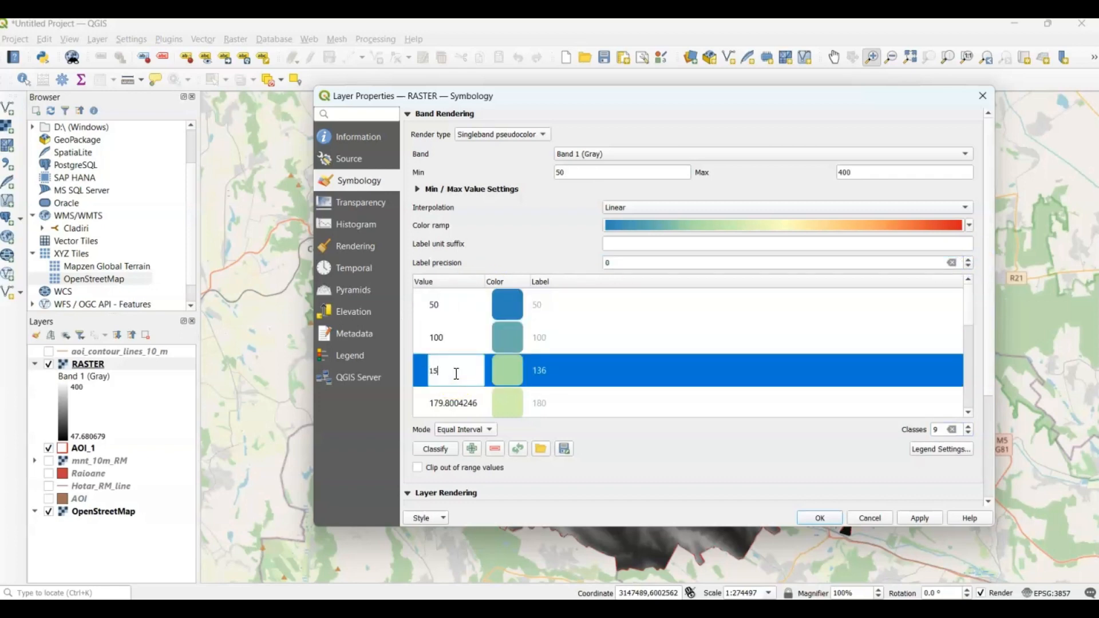
double_click(452, 403)
text(200)
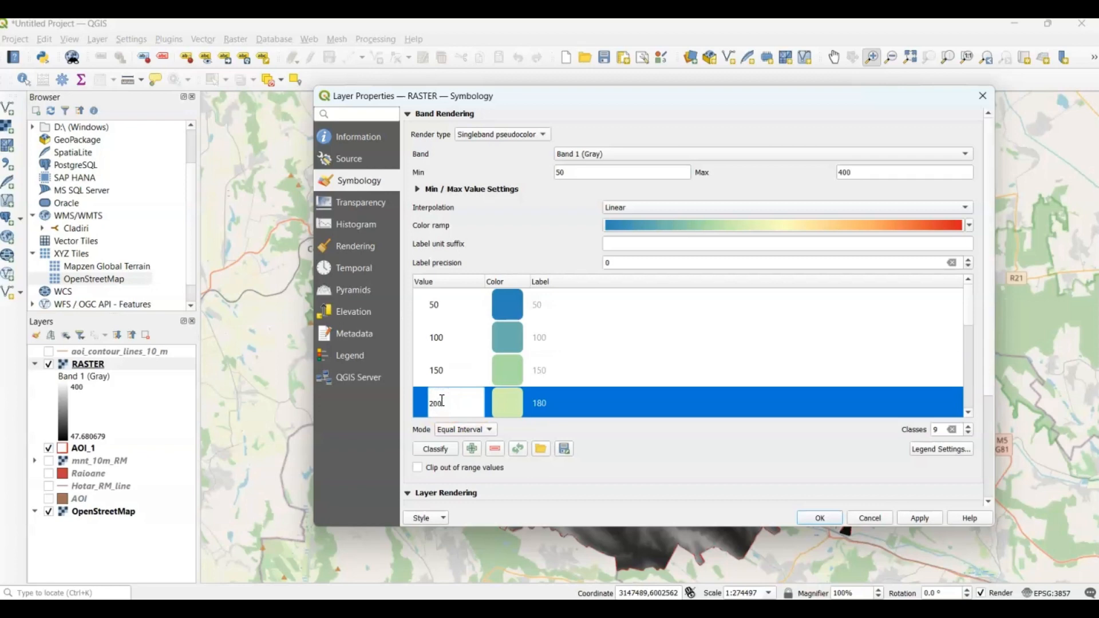
- Set the remaining five class values to 250, 300, 350, 400 and 450, and apply the symbology
scroll(443, 395, down, 1)
double_click(445, 339)
text(250)
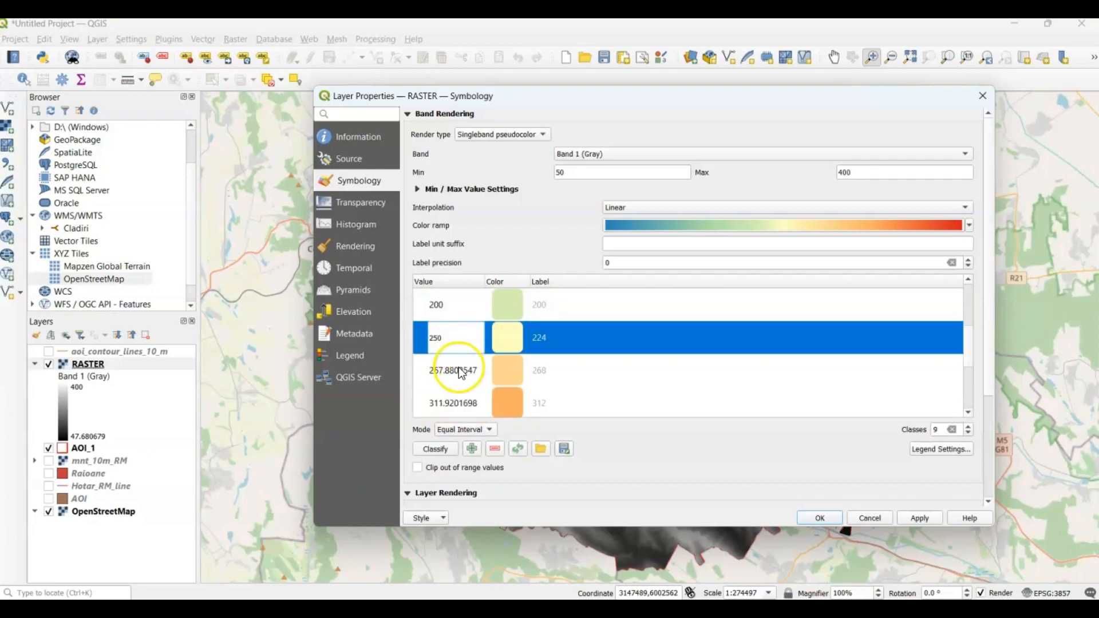
double_click(461, 372)
text(300)
double_click(451, 401)
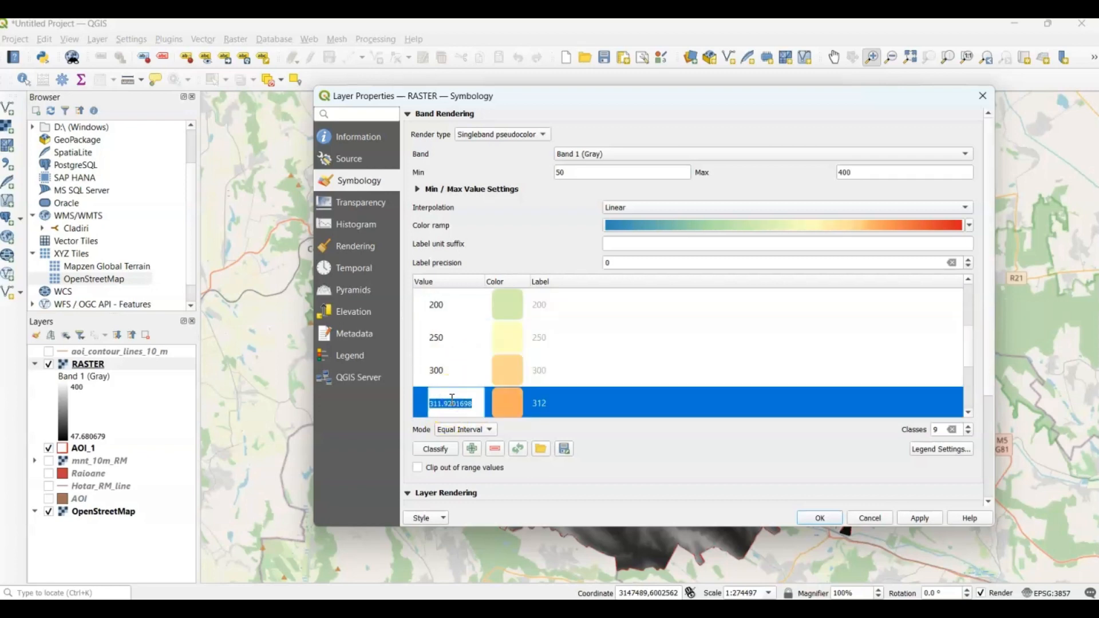
text(350)
scroll(447, 352, down, 1)
double_click(448, 340)
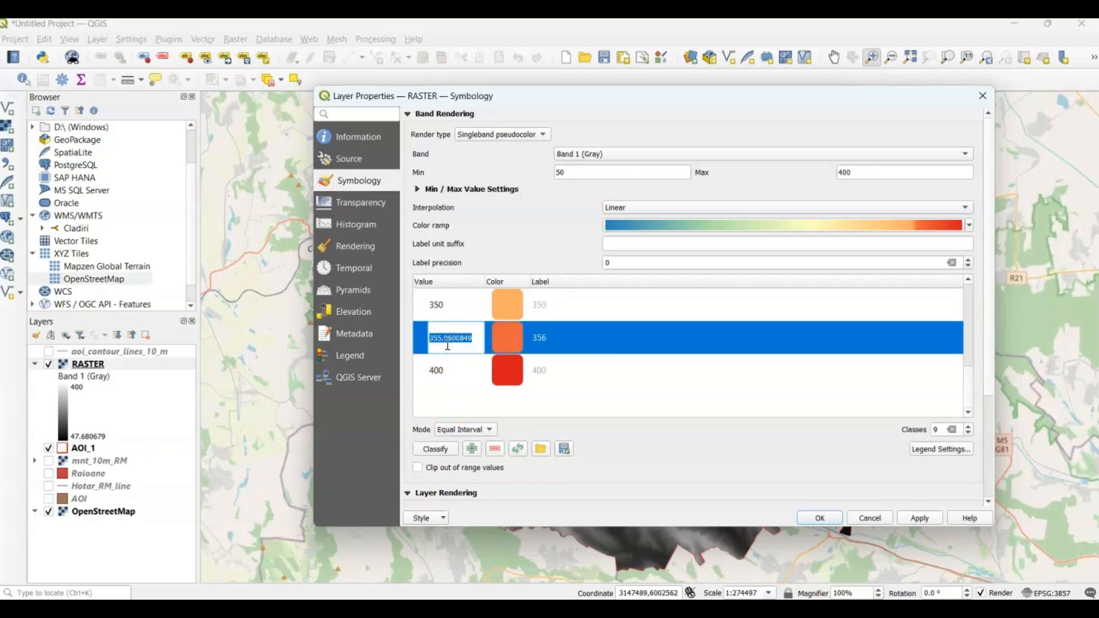
text(400)
double_click(441, 369)
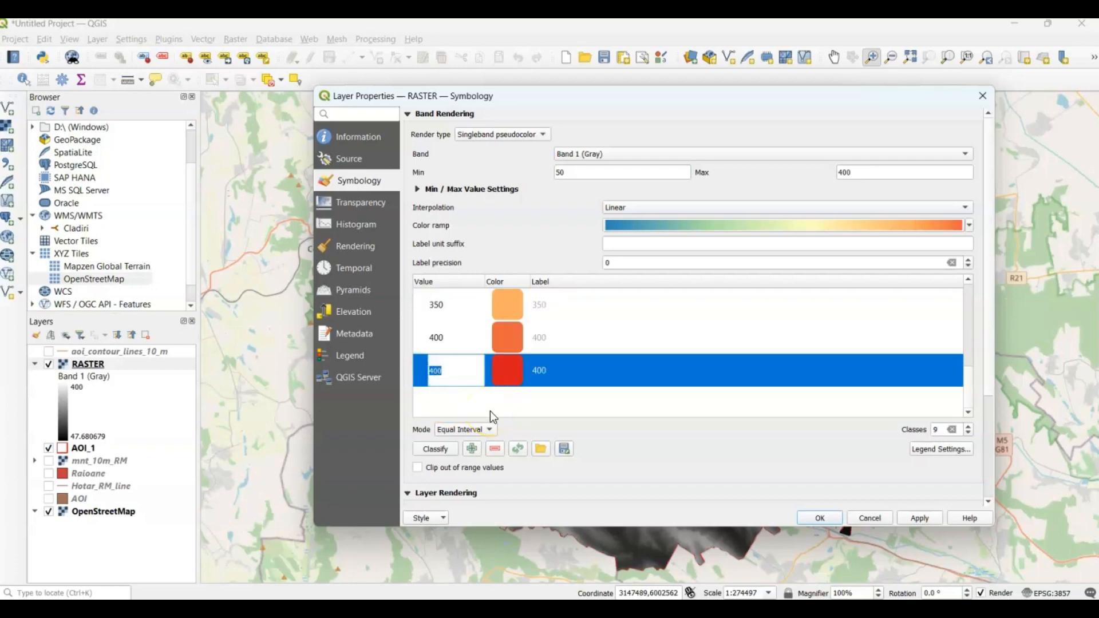
text(450)
click(918, 517)
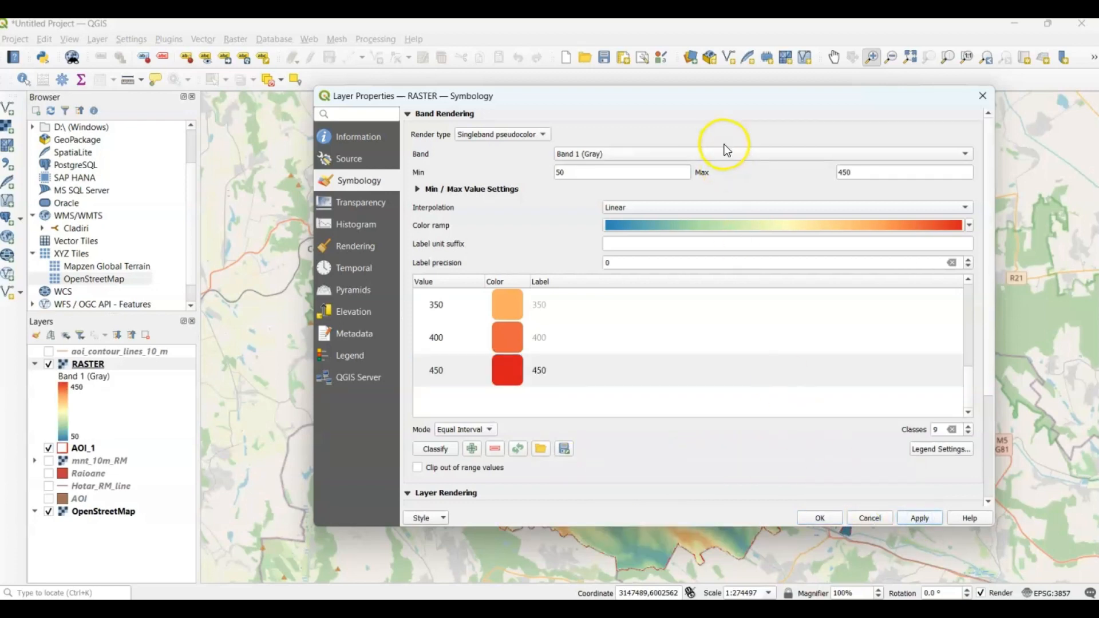
- Change the colour of the 50 class to dark green
drag(744, 103, 696, 159)
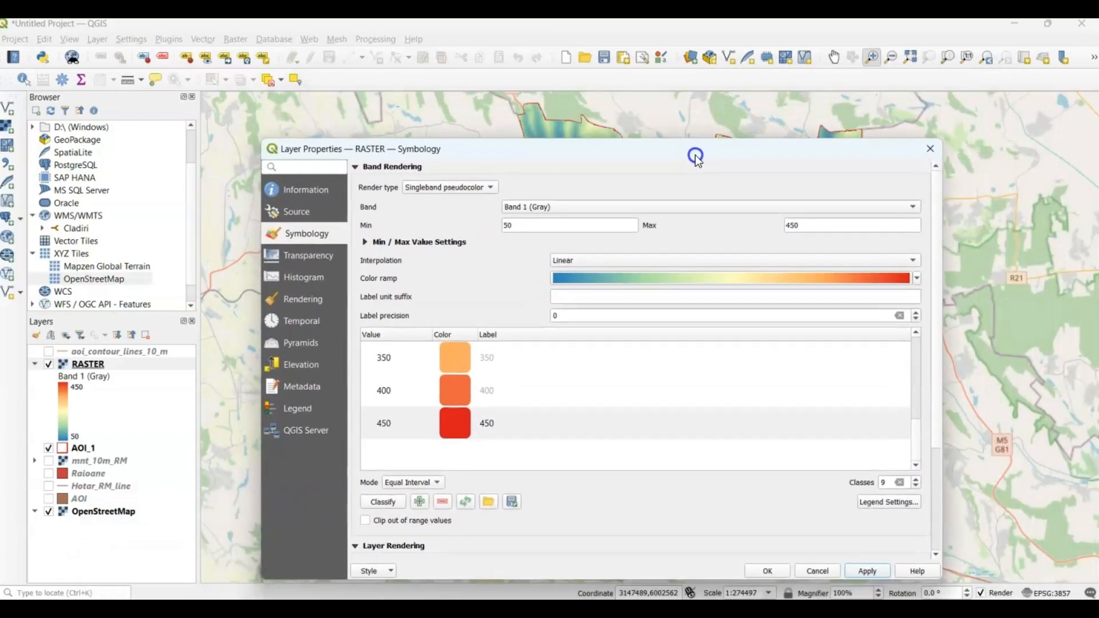
scroll(480, 411, up, 3)
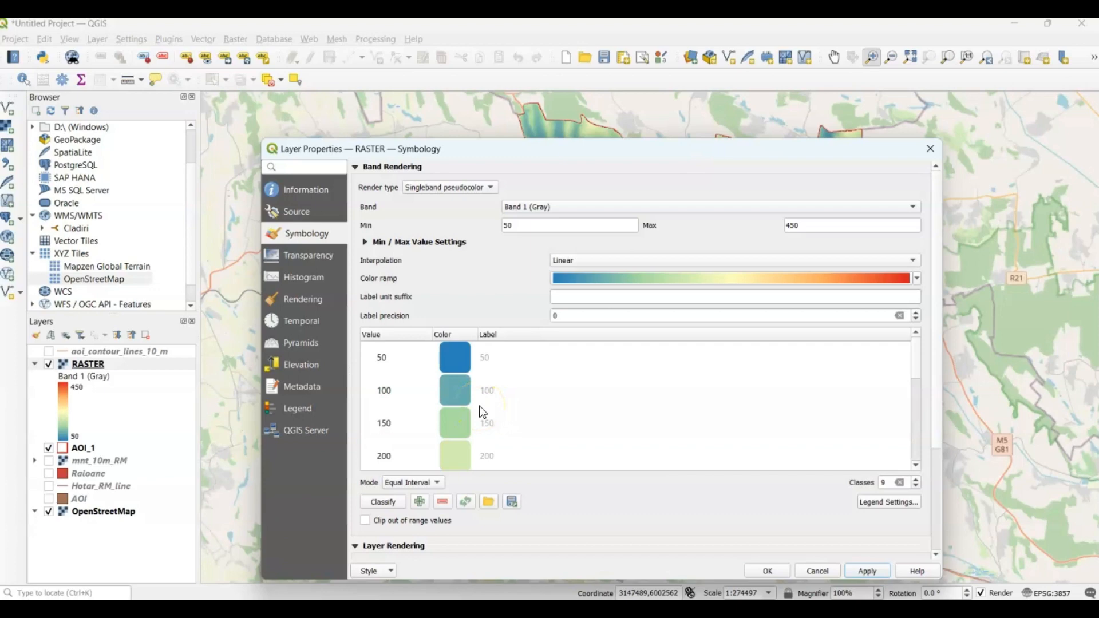
double_click(459, 359)
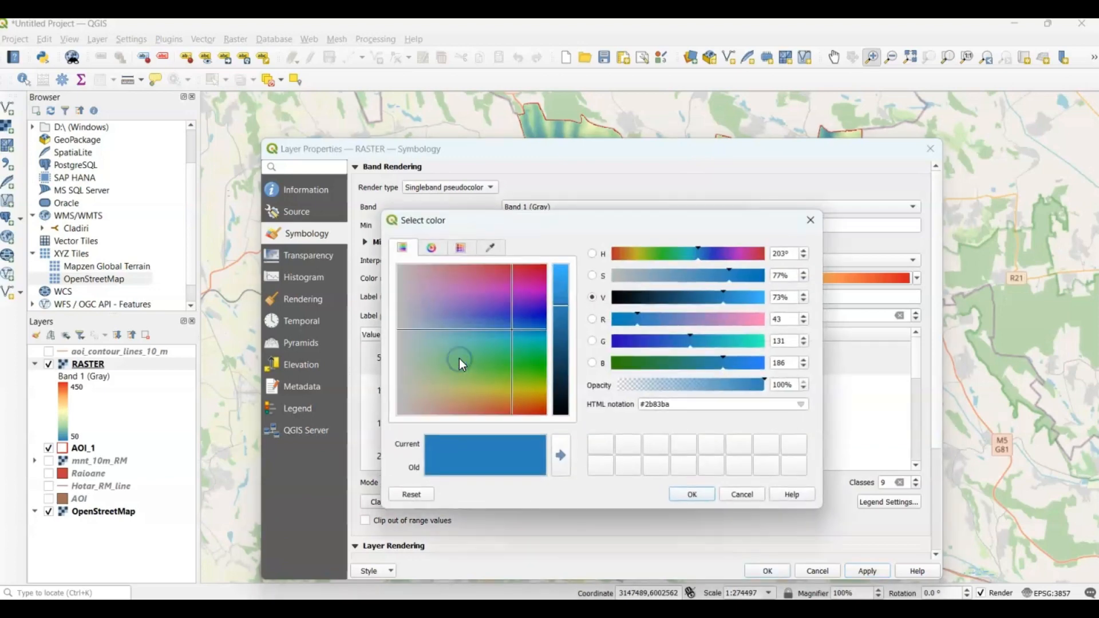
click(617, 363)
click(691, 495)
- Change the colour of the 100 class to a bright light green
double_click(453, 389)
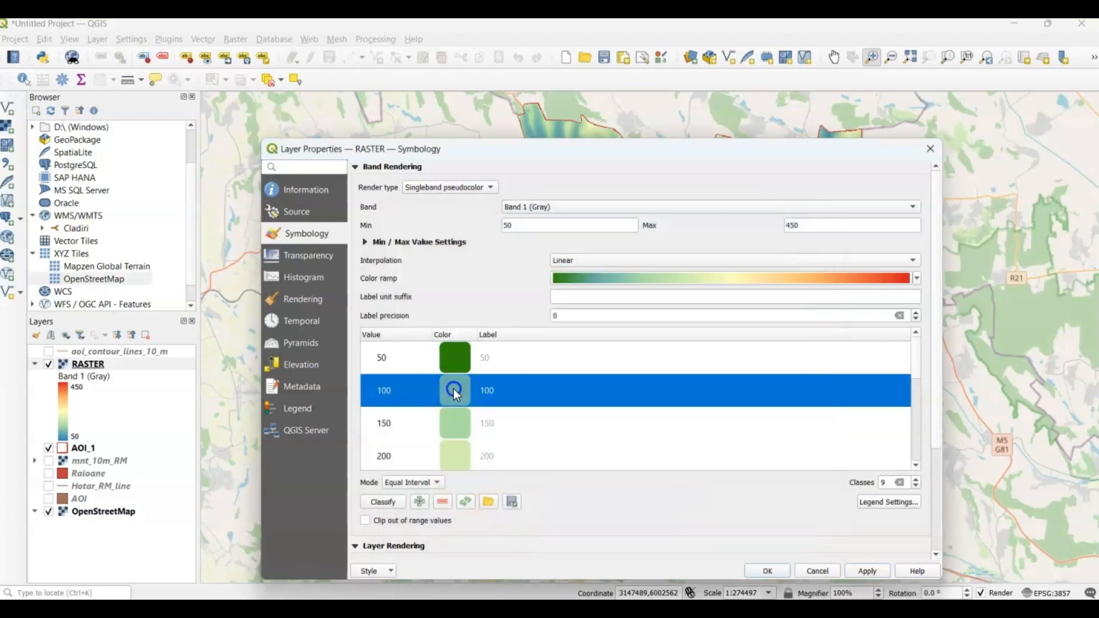
click(658, 360)
click(558, 284)
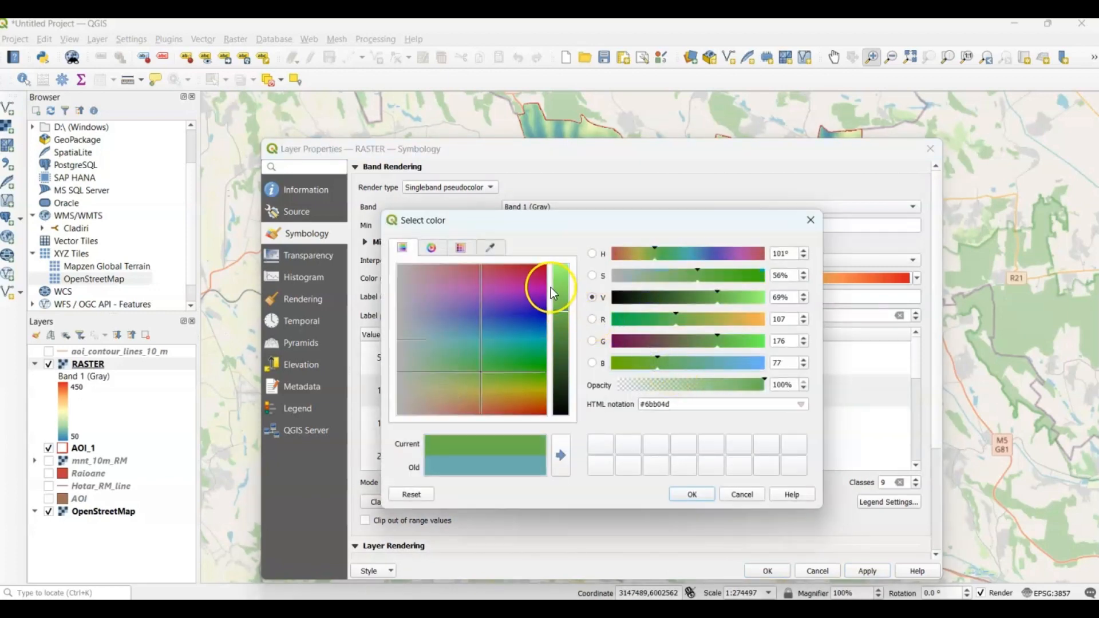
click(692, 495)
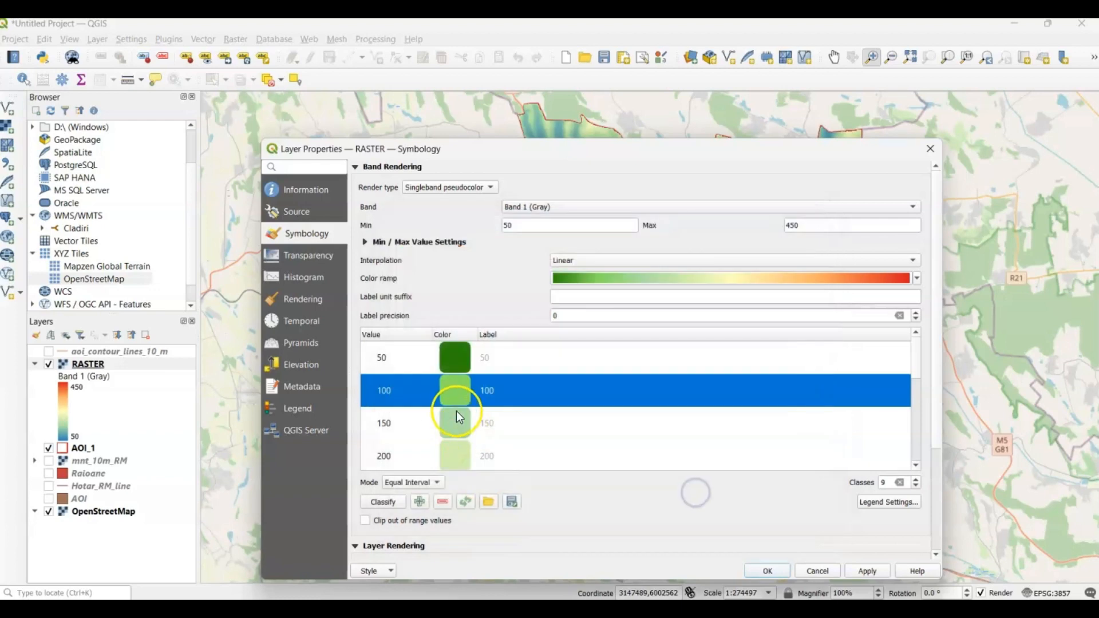
double_click(453, 420)
click(677, 405)
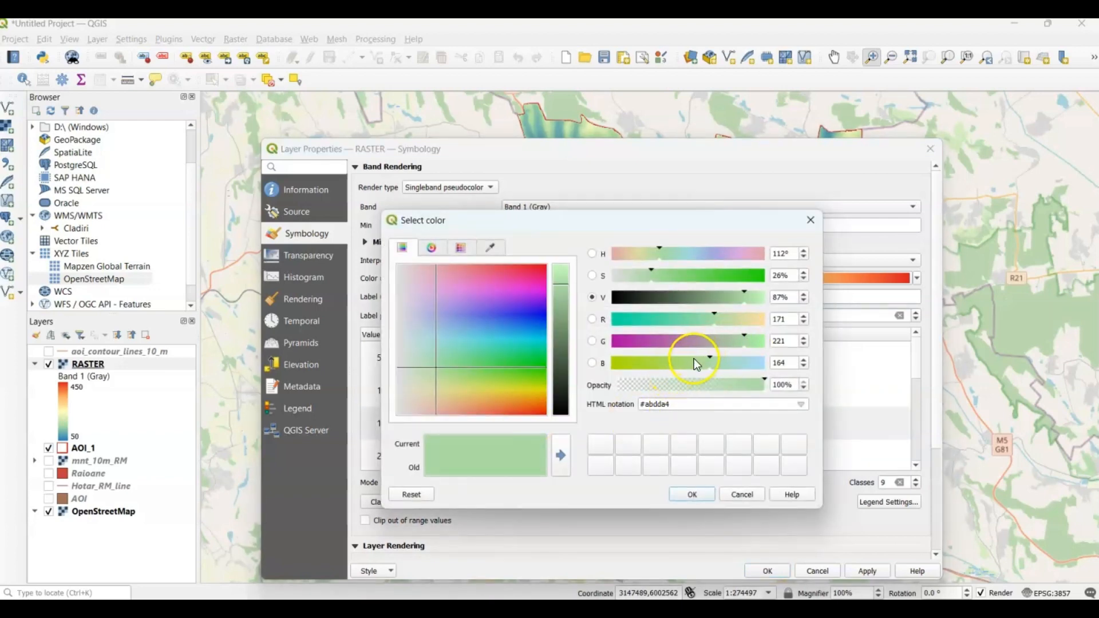
drag(697, 364, 683, 364)
click(742, 495)
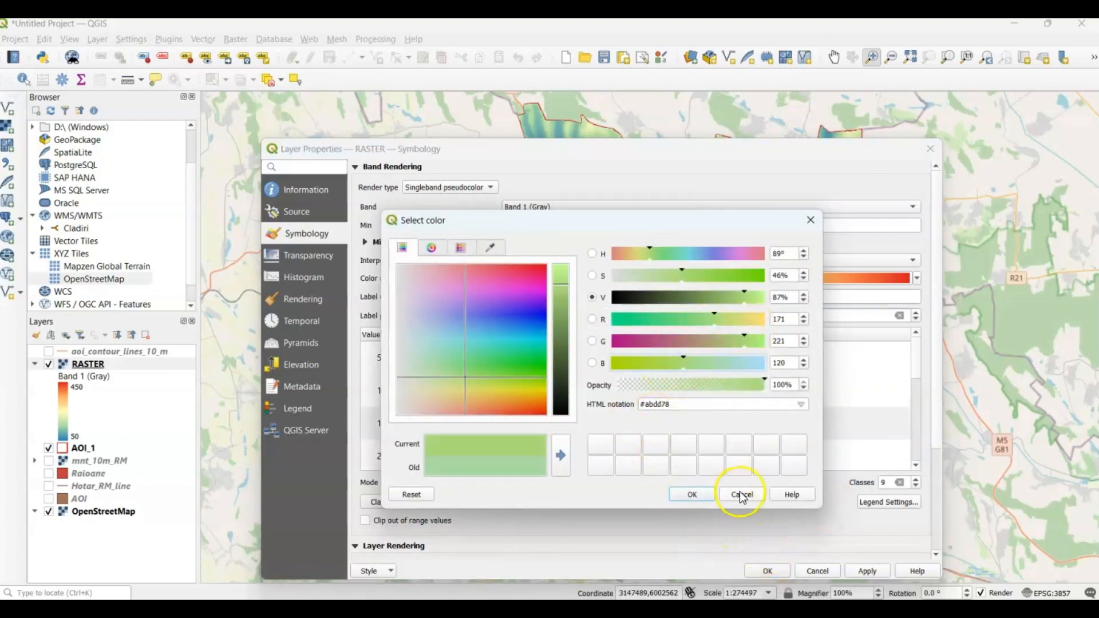
click(742, 495)
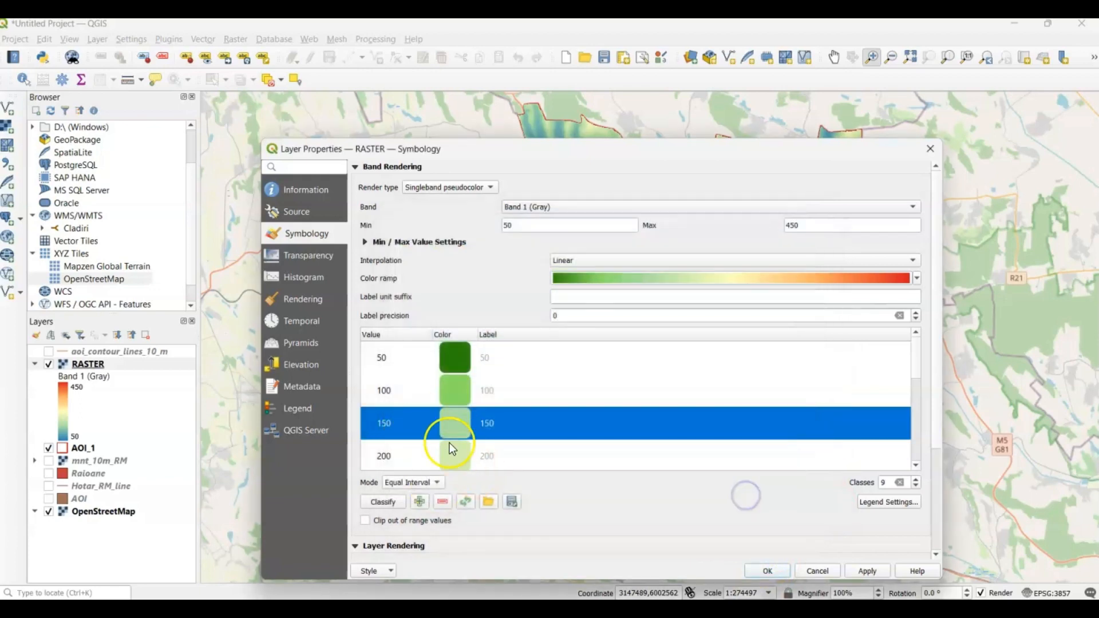
- Change the colour of the 200 class to a yellow-green
double_click(451, 449)
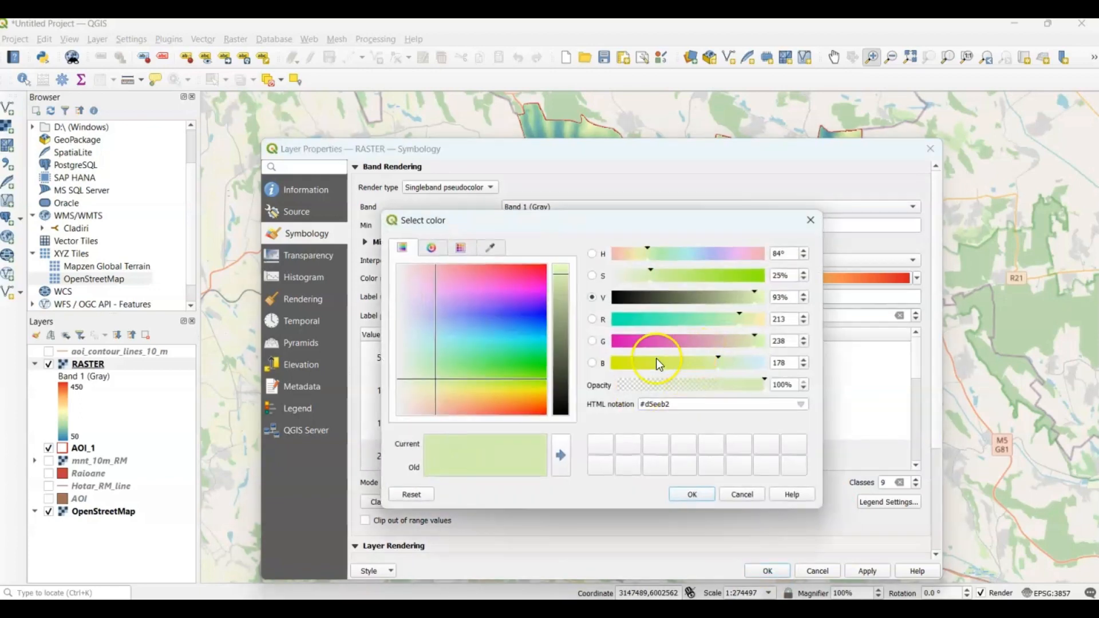
drag(659, 364, 627, 365)
click(692, 494)
- Change the colour of the 250 class to a stronger yellow, #ffff89
scroll(486, 420, down, 3)
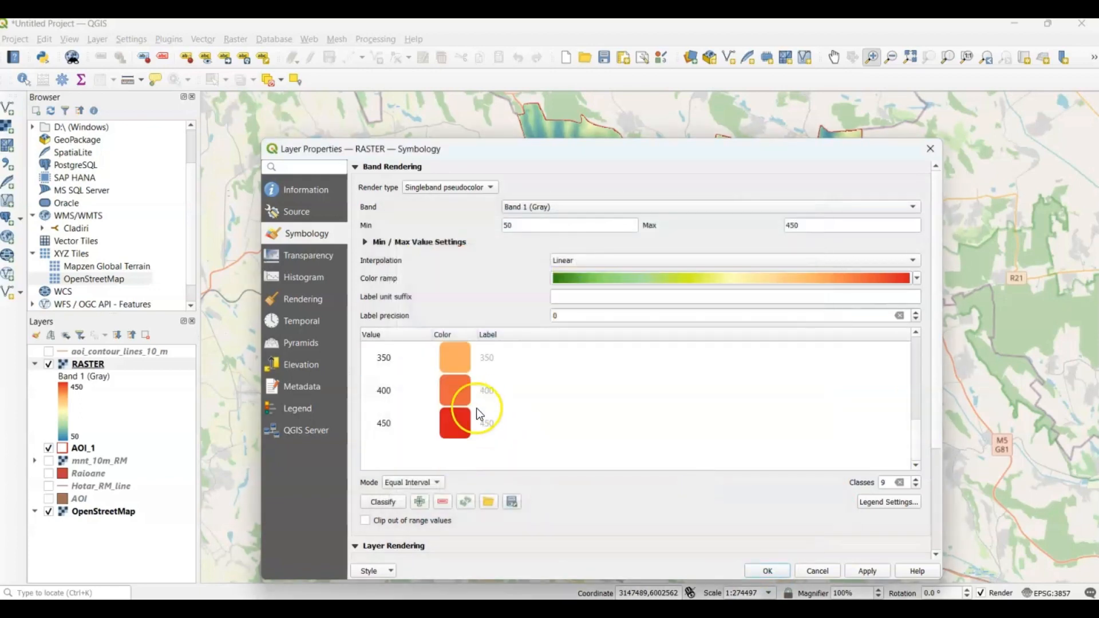
scroll(475, 396, up, 3)
double_click(465, 390)
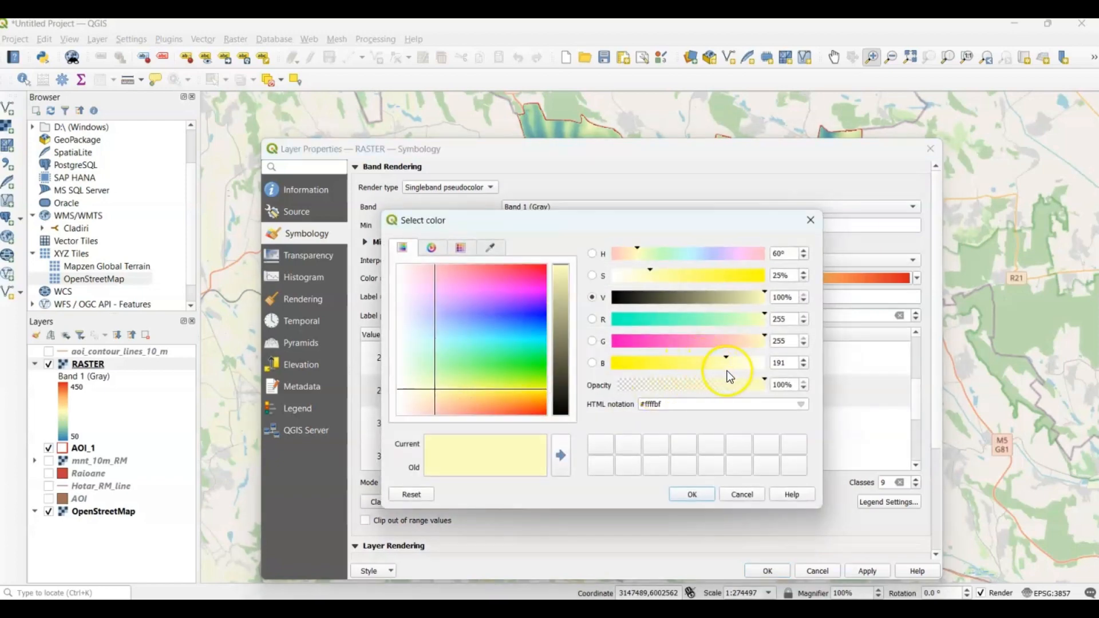
click(688, 276)
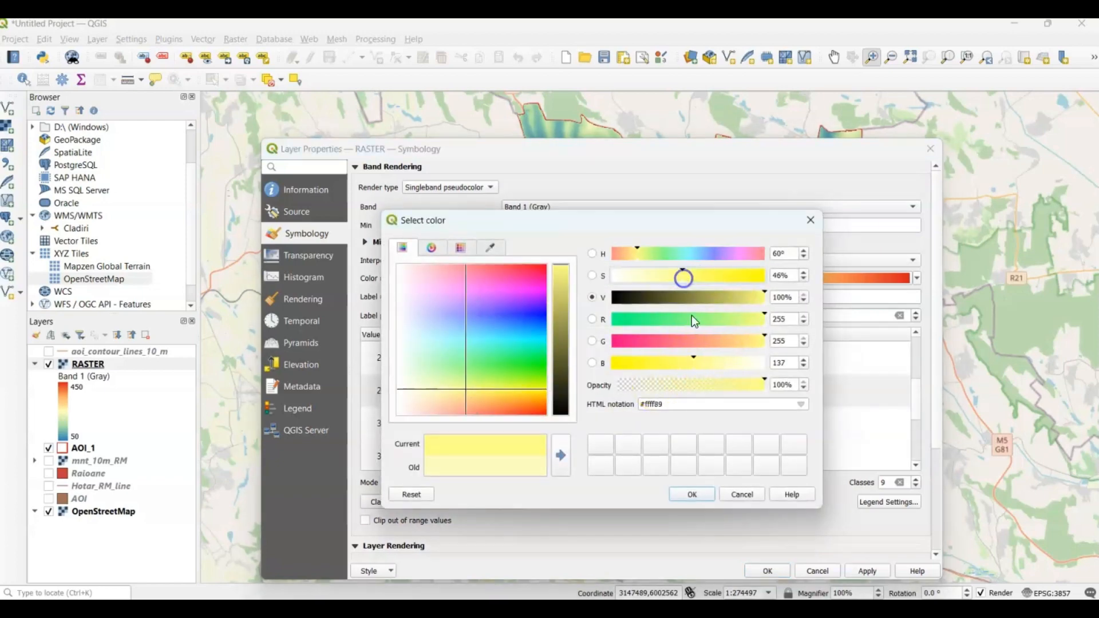
click(692, 494)
- Change the colour of the 400 class to a lighter orange
scroll(455, 444, down, 3)
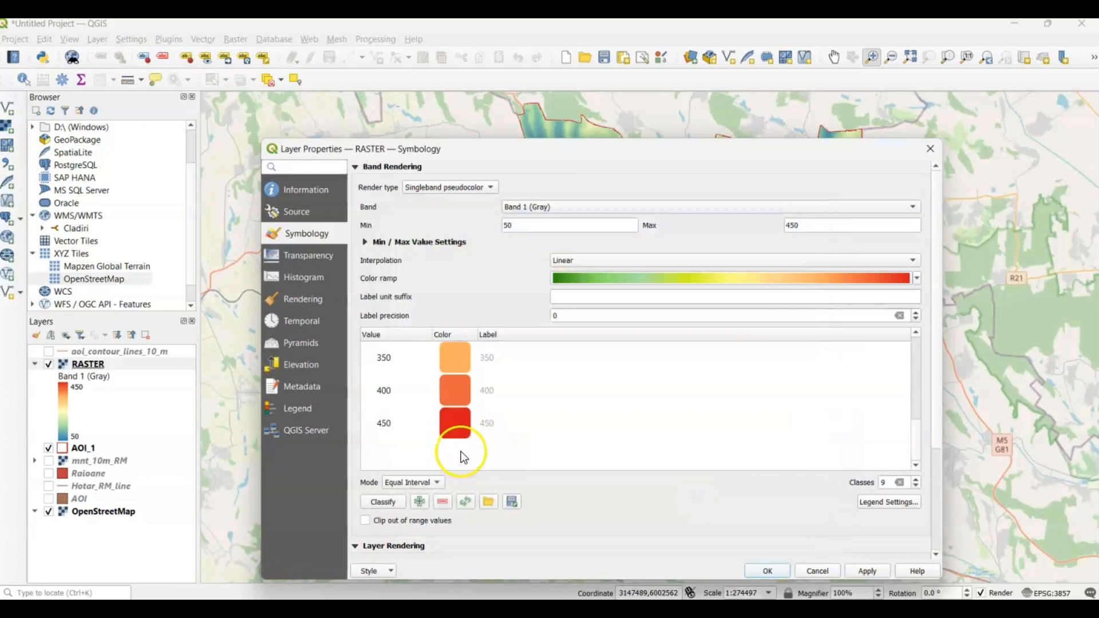
double_click(458, 387)
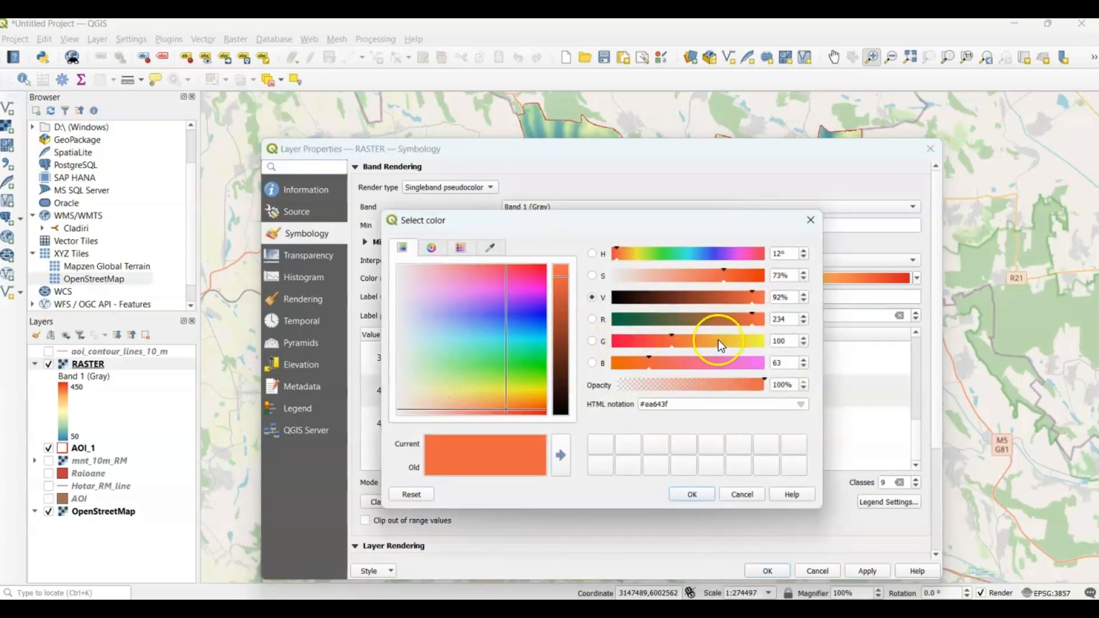
click(698, 342)
click(692, 494)
- Change the colour of the 450 class to dark orange, #d7771c
click(463, 424)
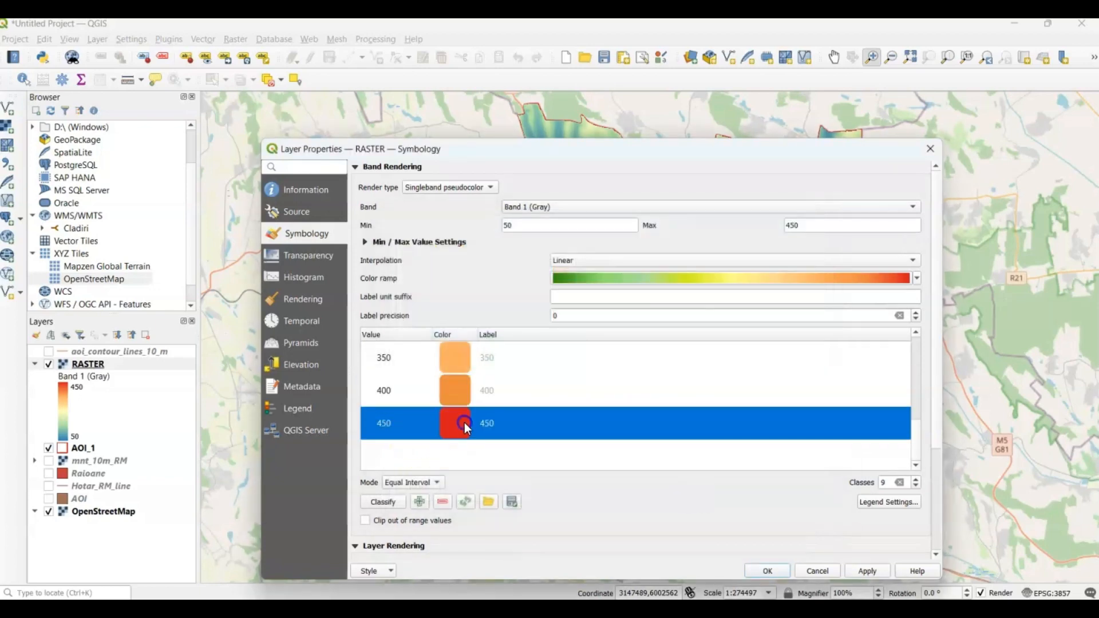
double_click(465, 422)
click(683, 342)
click(691, 494)
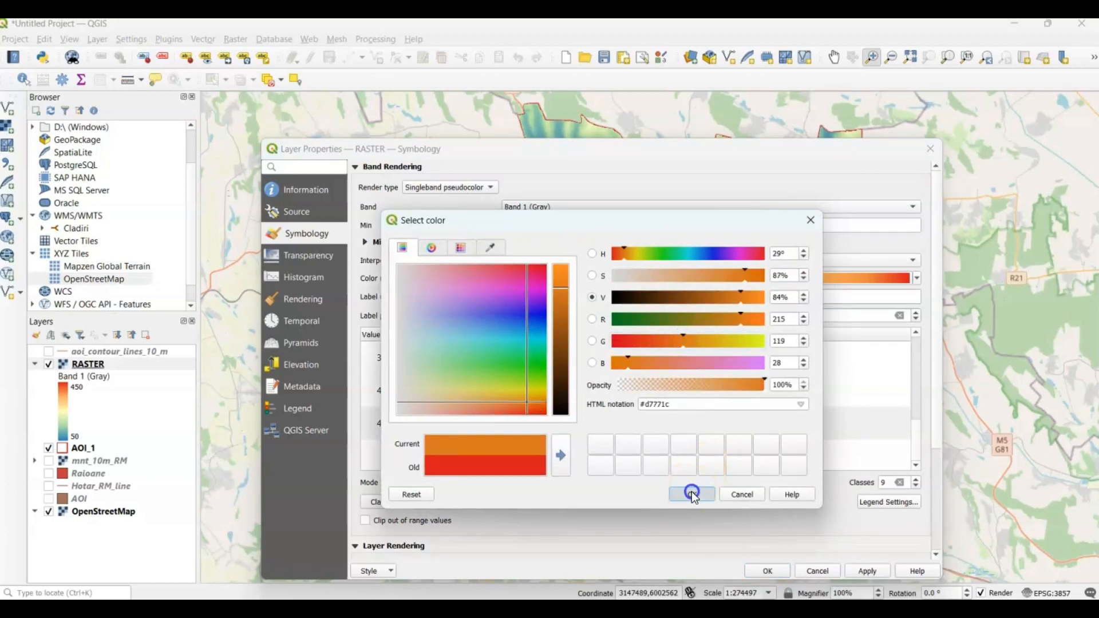
- Apply the raster symbology, close the layer properties and inspect the recoloured elevations on the map
click(865, 570)
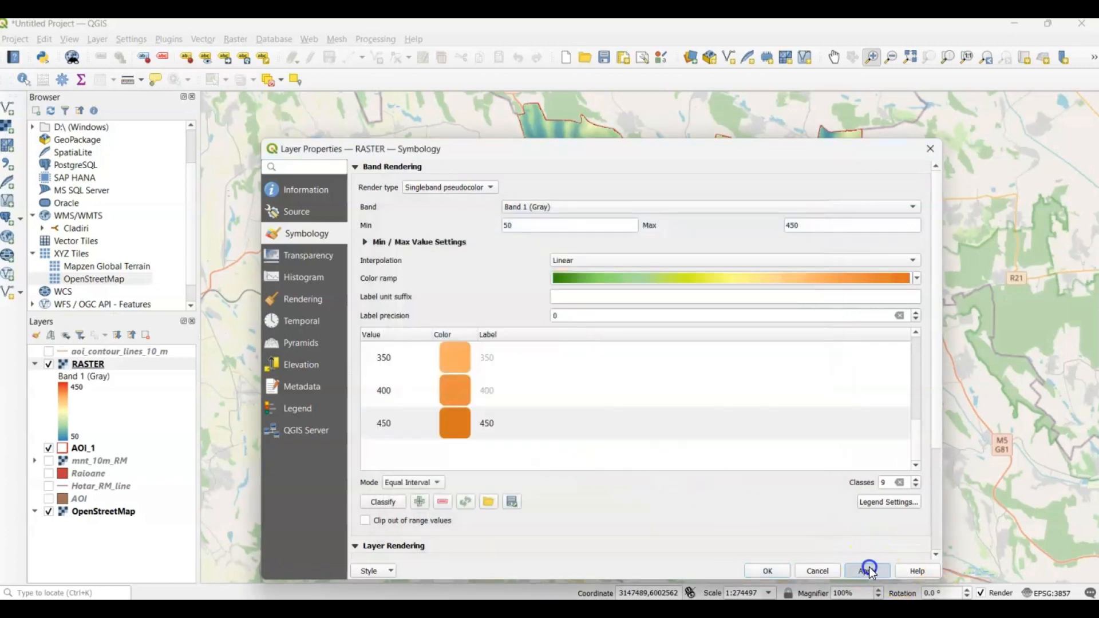
drag(822, 163, 693, 133)
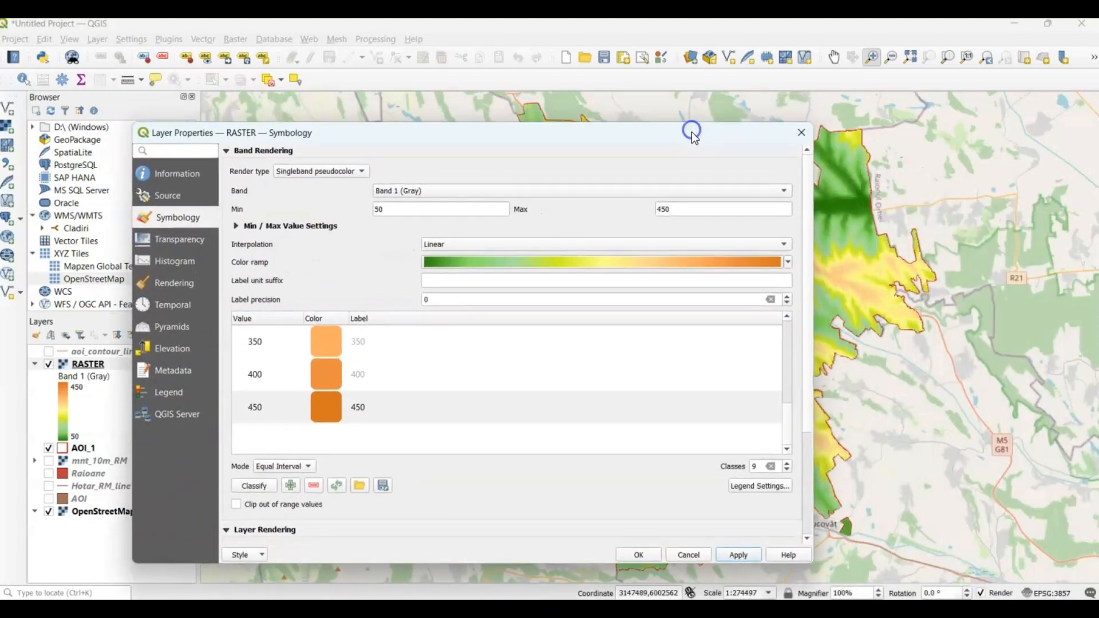
click(650, 557)
click(767, 412)
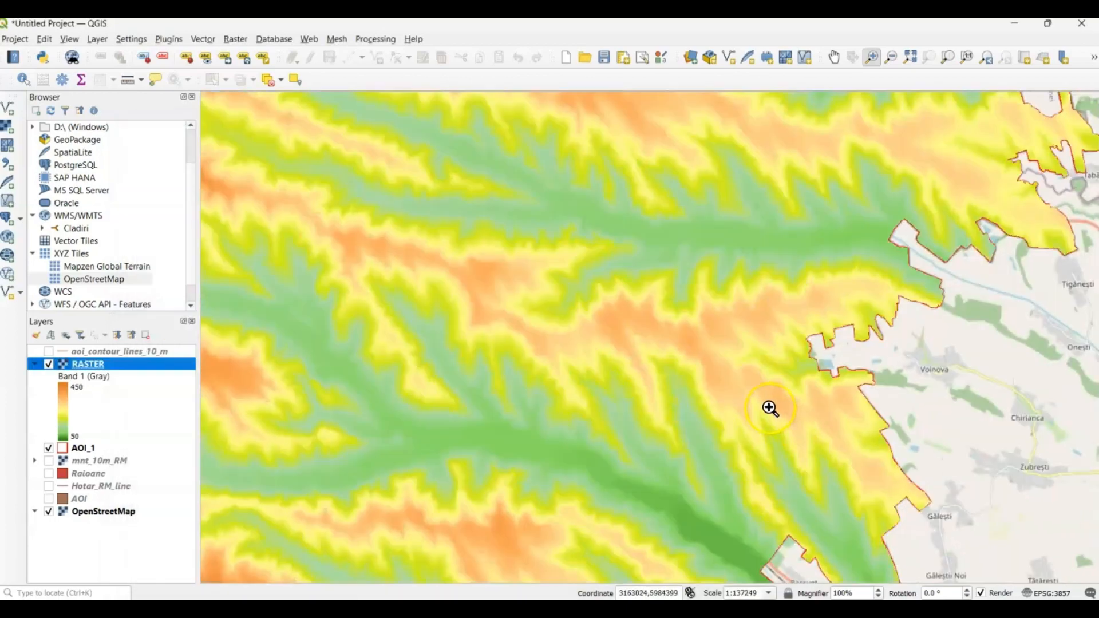
scroll(769, 408, down, 1)
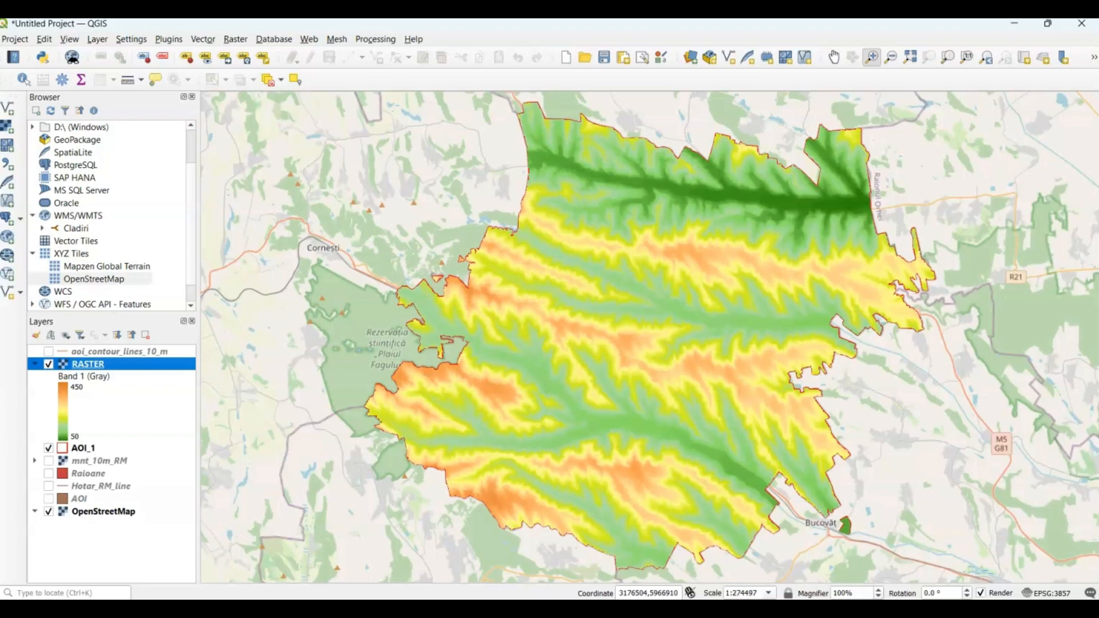
- Find the Profile tool plugin by searching the plugin repository for "terra", and install it
click(170, 41)
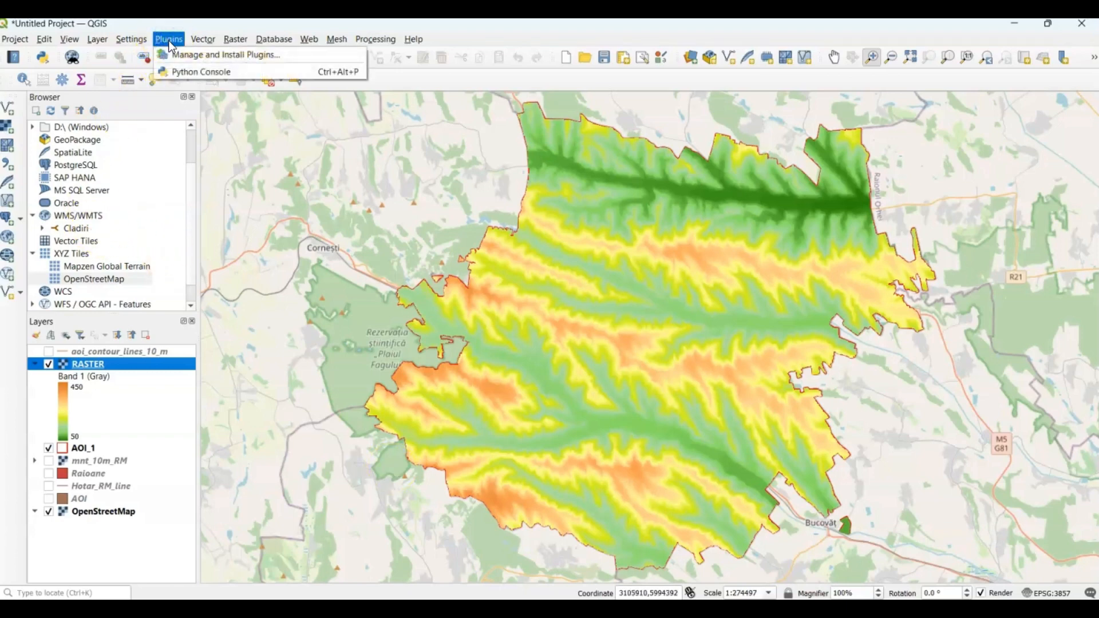
click(184, 54)
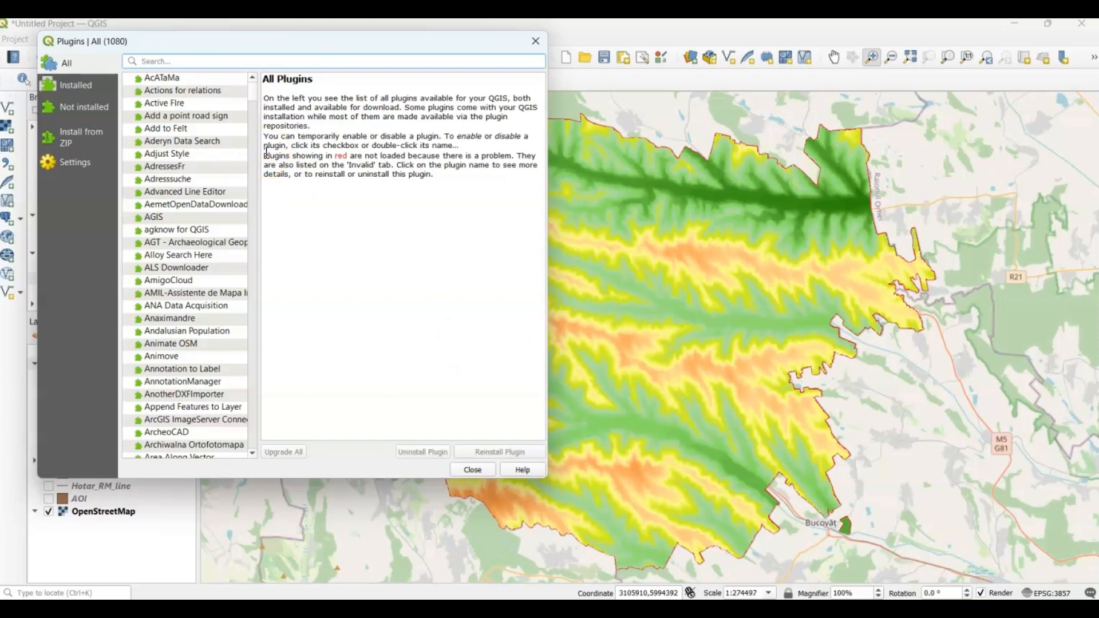
text(terra)
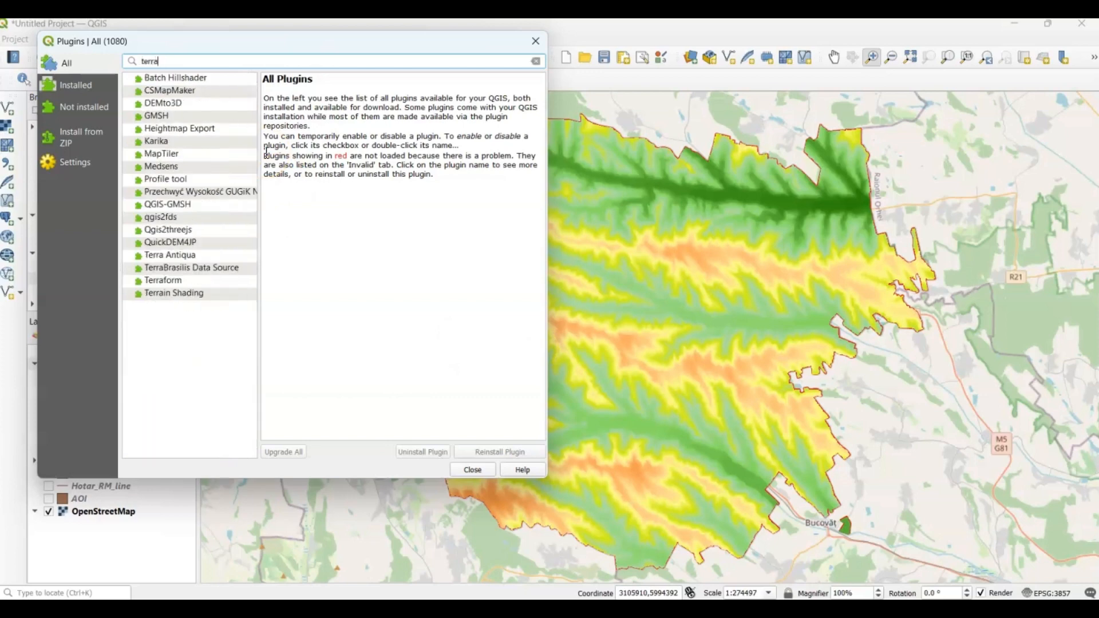
click(172, 179)
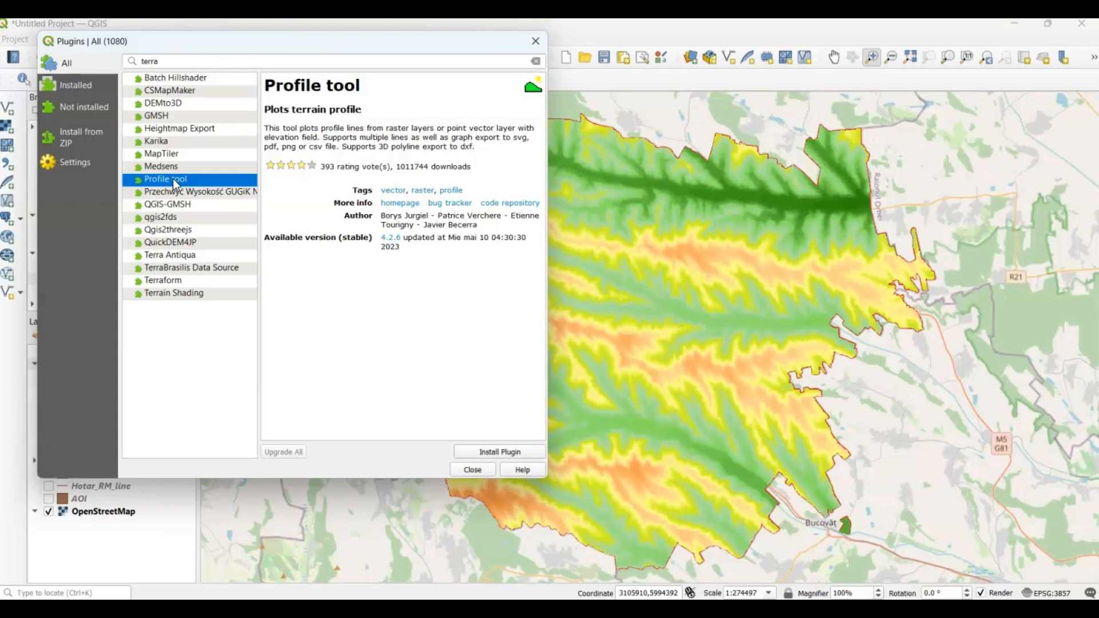
click(493, 453)
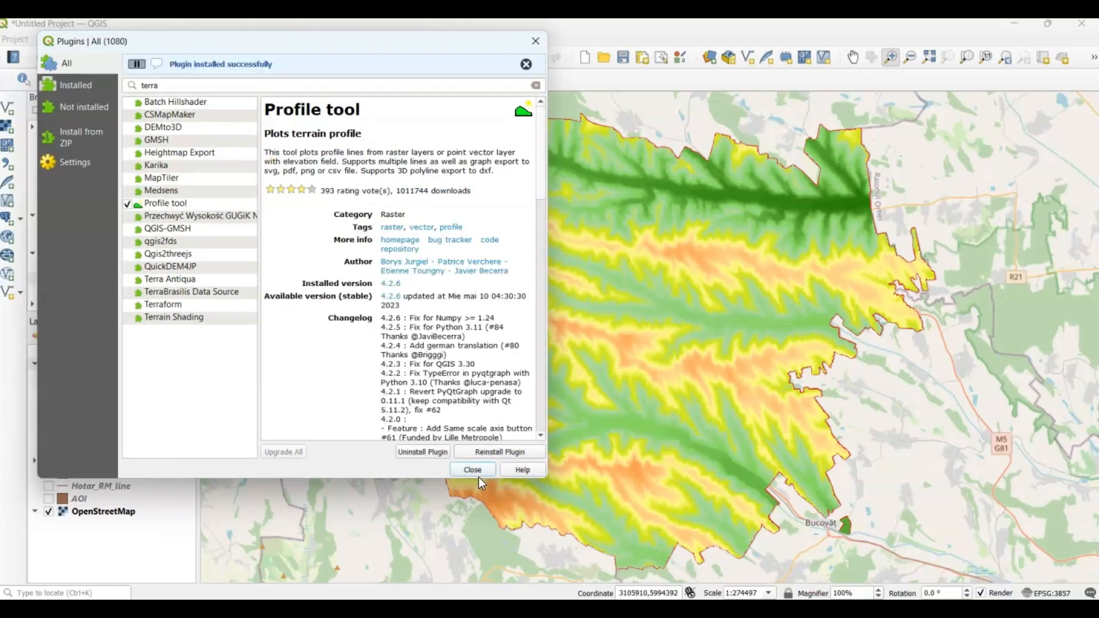
click(472, 469)
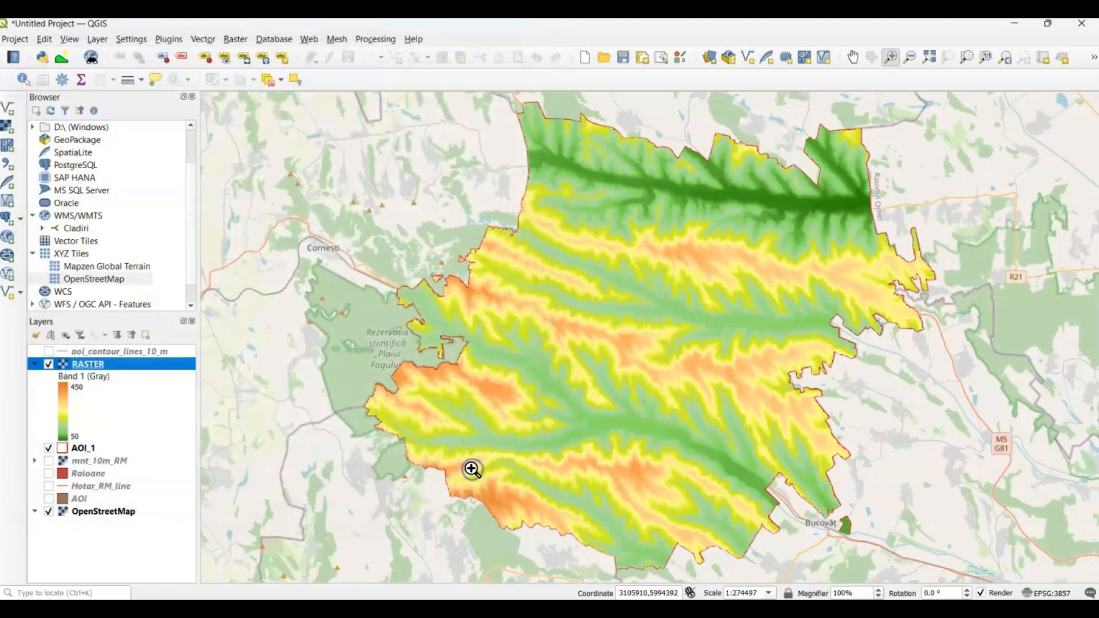
- Plot a terrain profile of the RASTER layer along a north-to-south temporary polyline across the area of interest
click(61, 59)
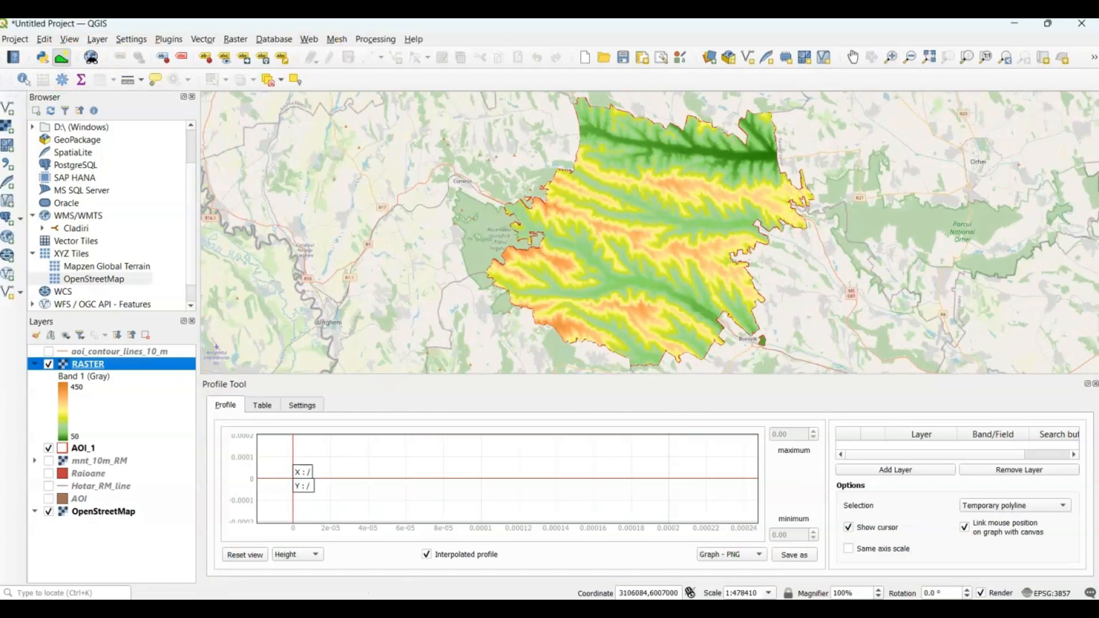
click(915, 474)
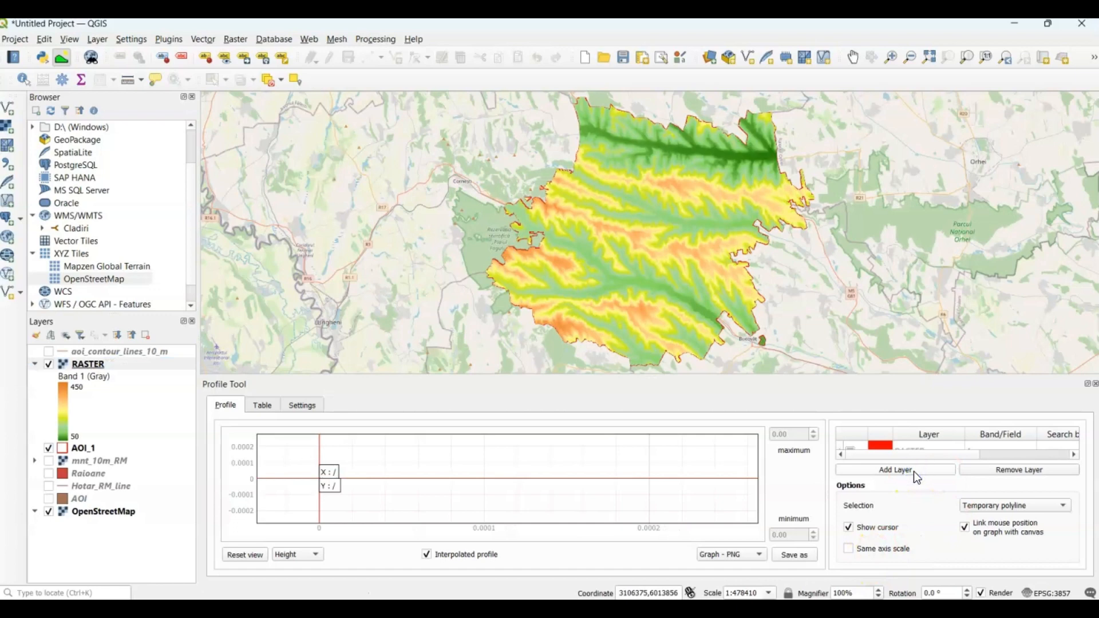
click(684, 120)
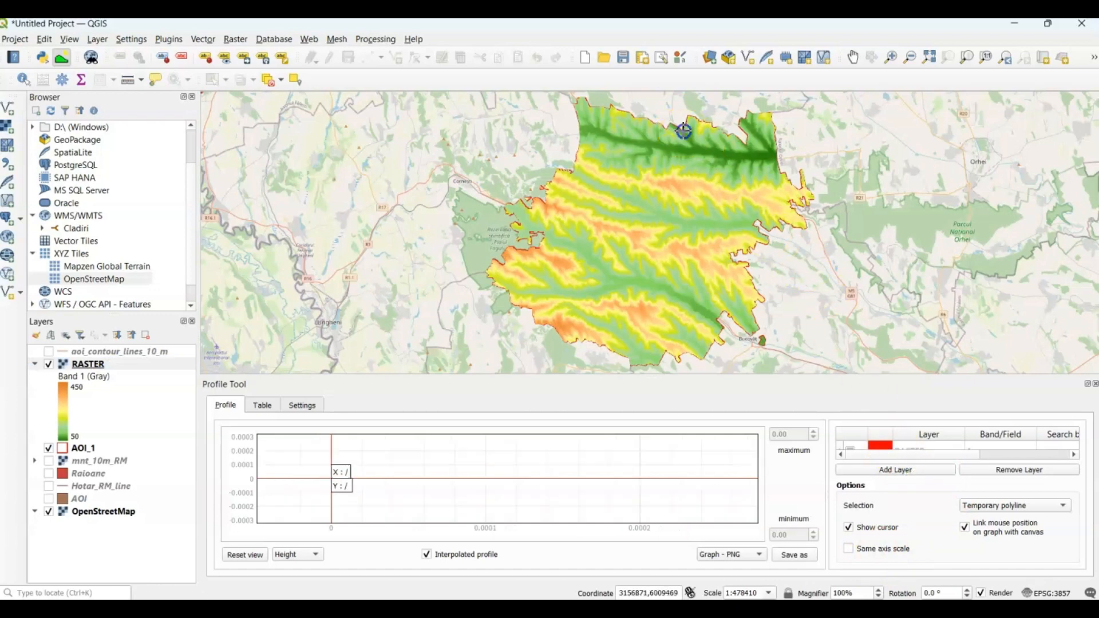
double_click(682, 196)
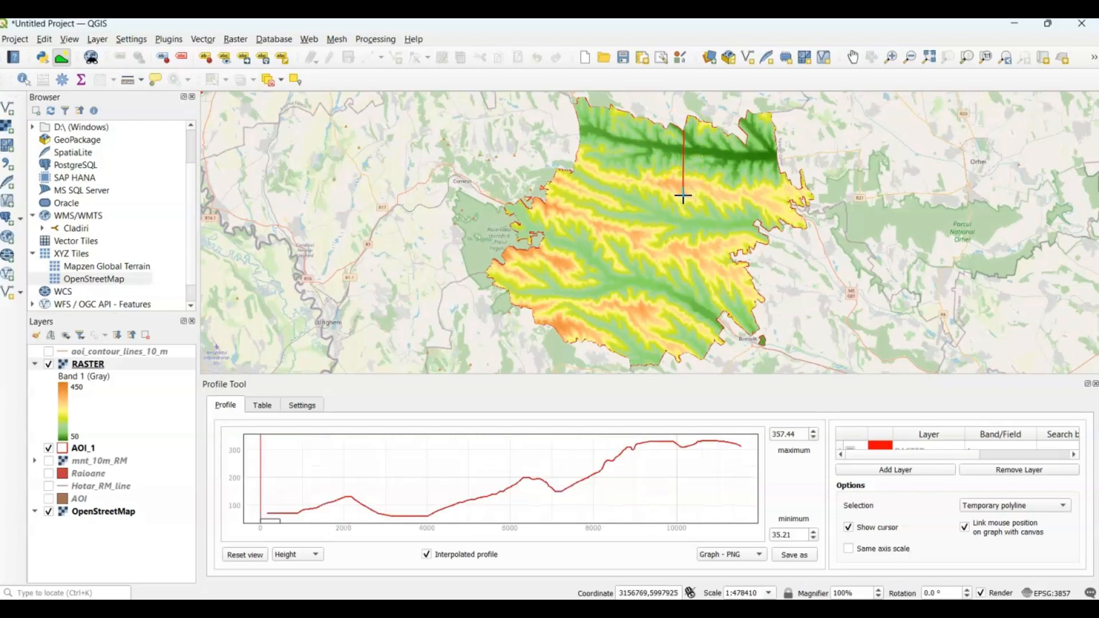
click(687, 243)
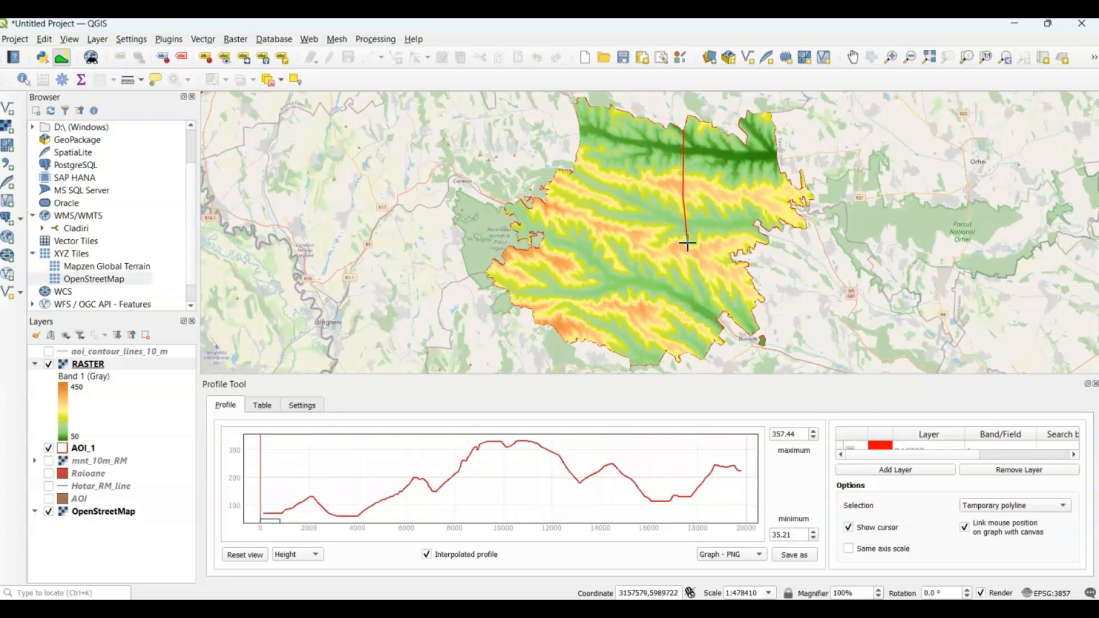
click(674, 311)
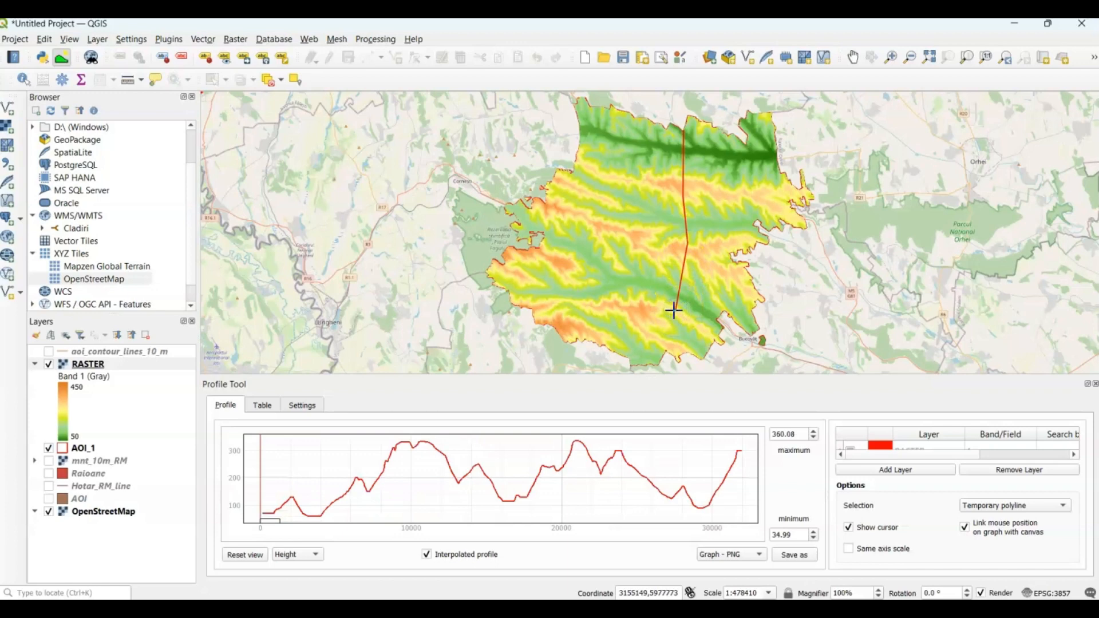
click(623, 353)
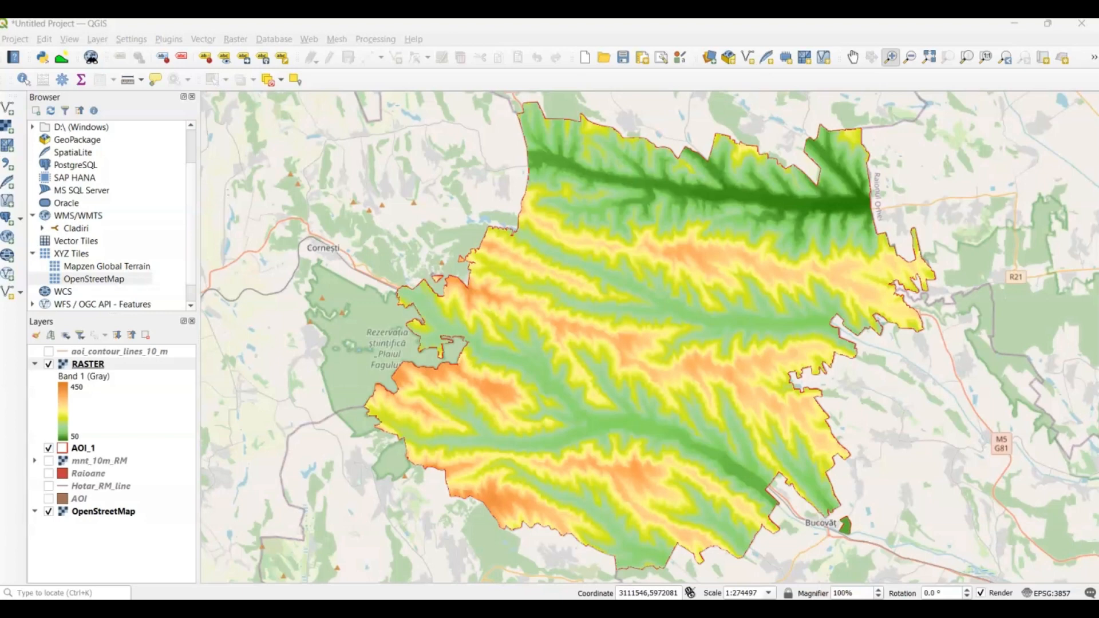
- Generate an Aspect raster from RASTER band 1 with default options, saved as aspect_aoi in the qgis_connect folder
click(236, 39)
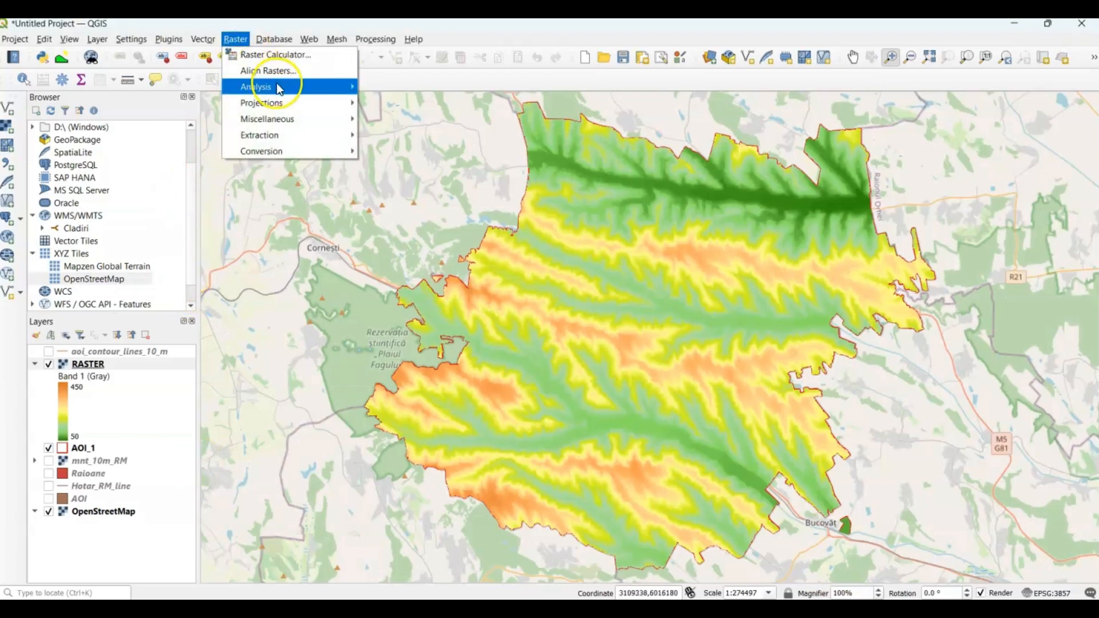
mouse_move(277, 86)
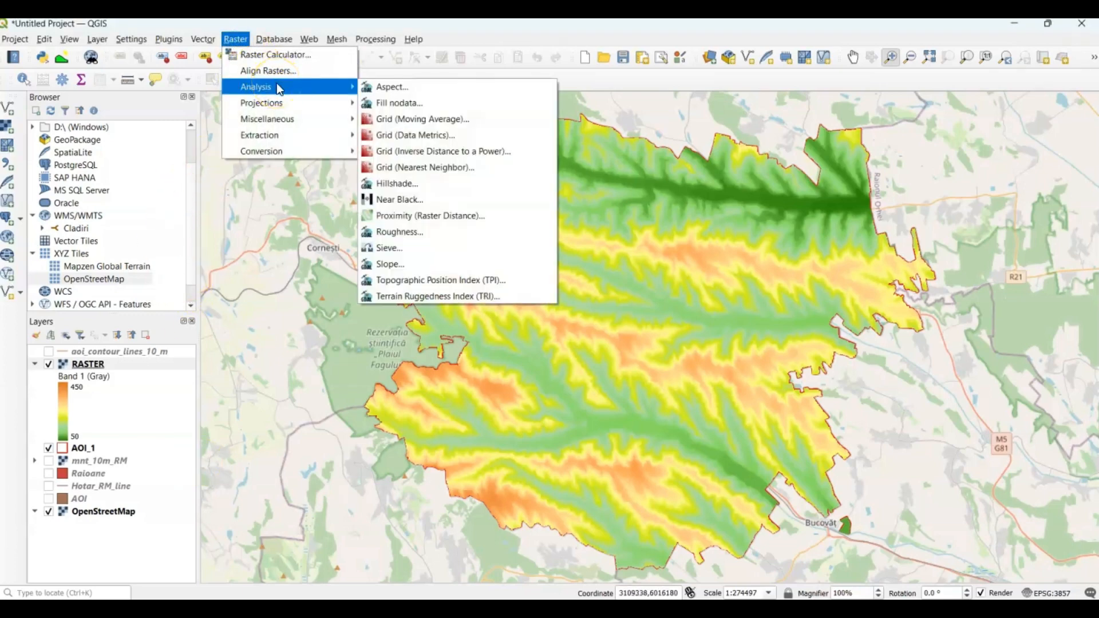
click(422, 89)
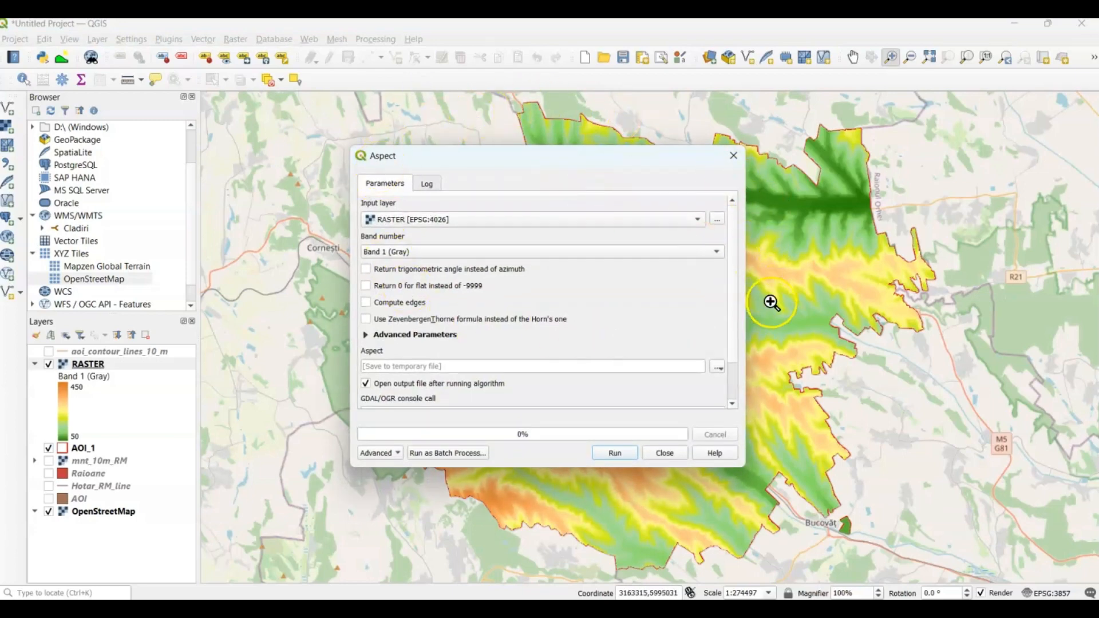
click(718, 368)
click(737, 400)
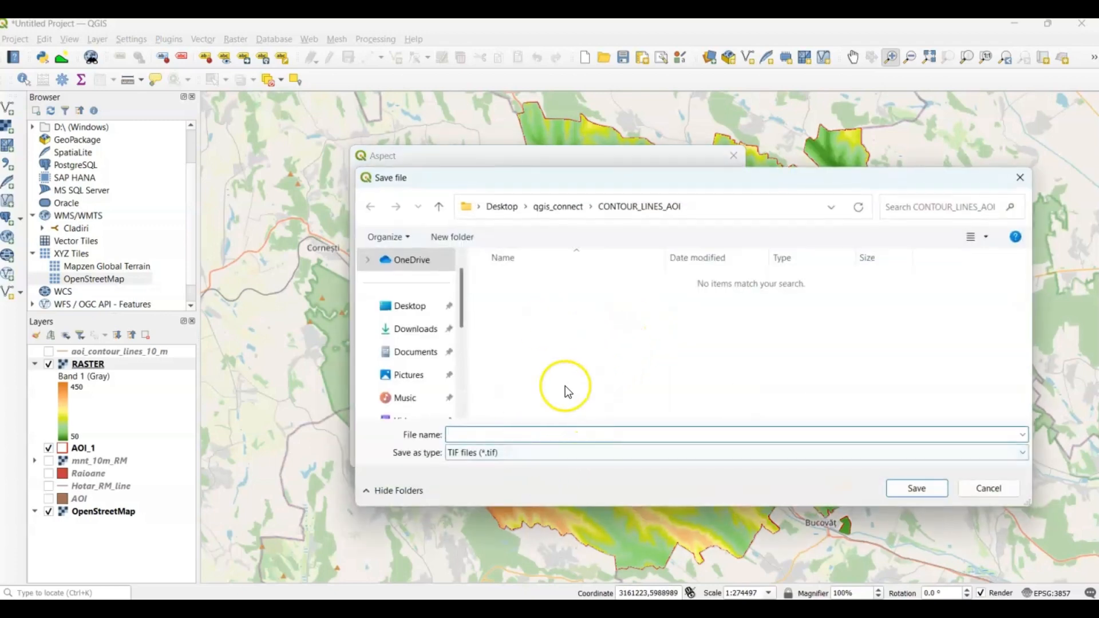
click(574, 207)
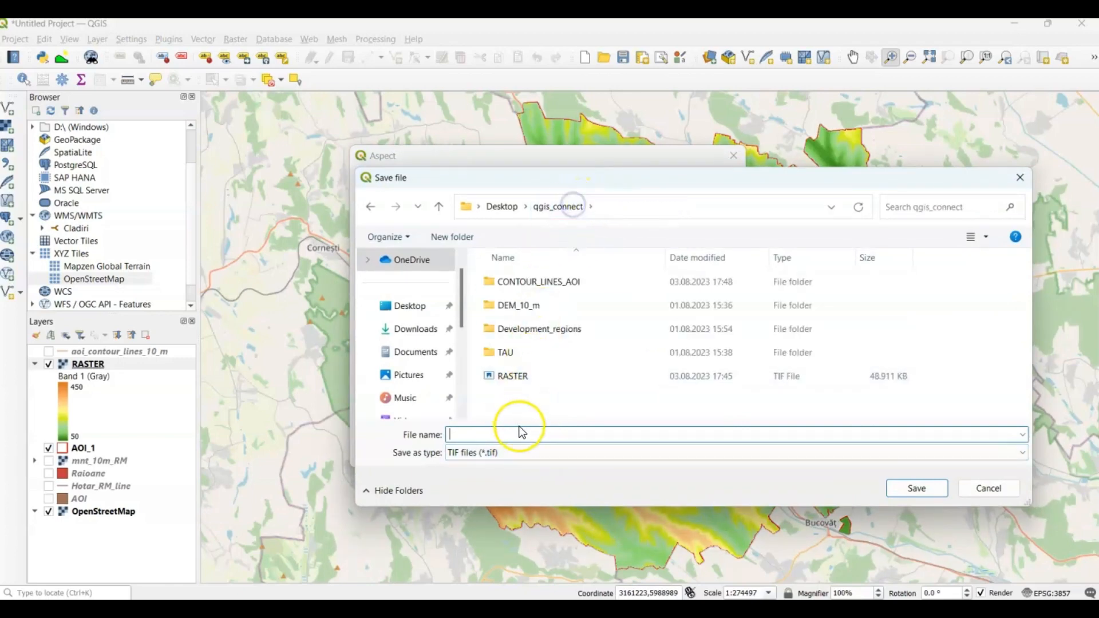
click(515, 435)
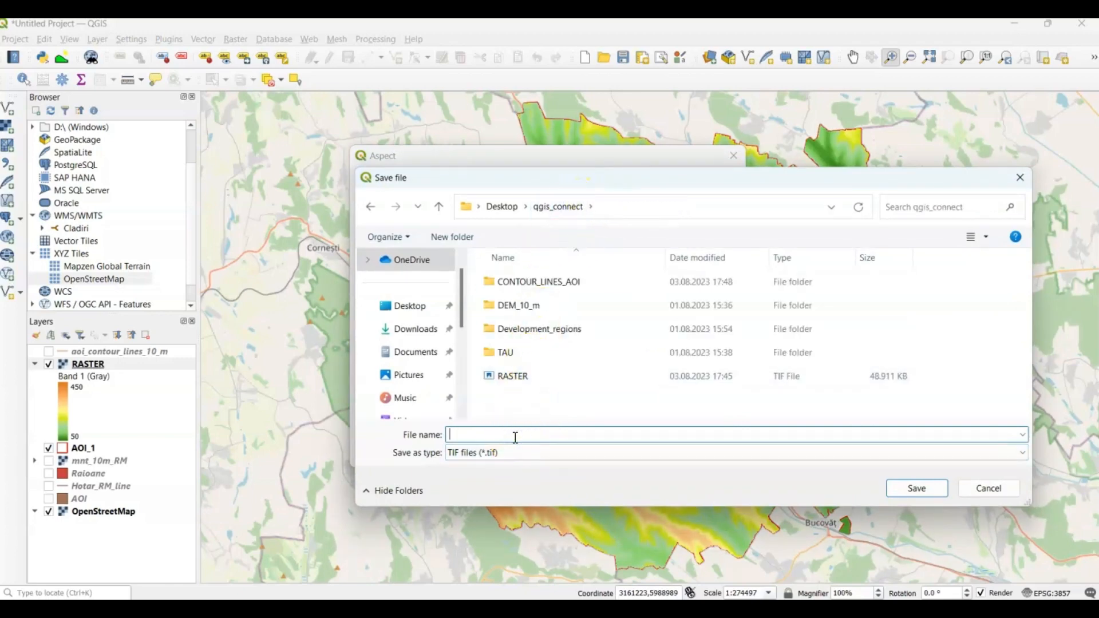
text(aspect_aoi)
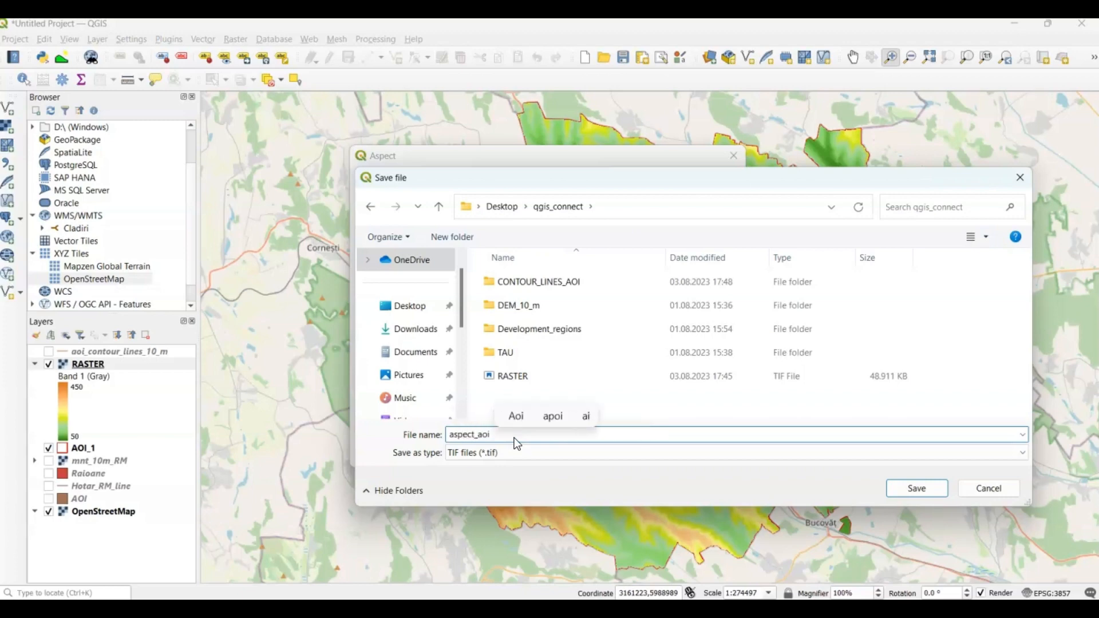
click(915, 488)
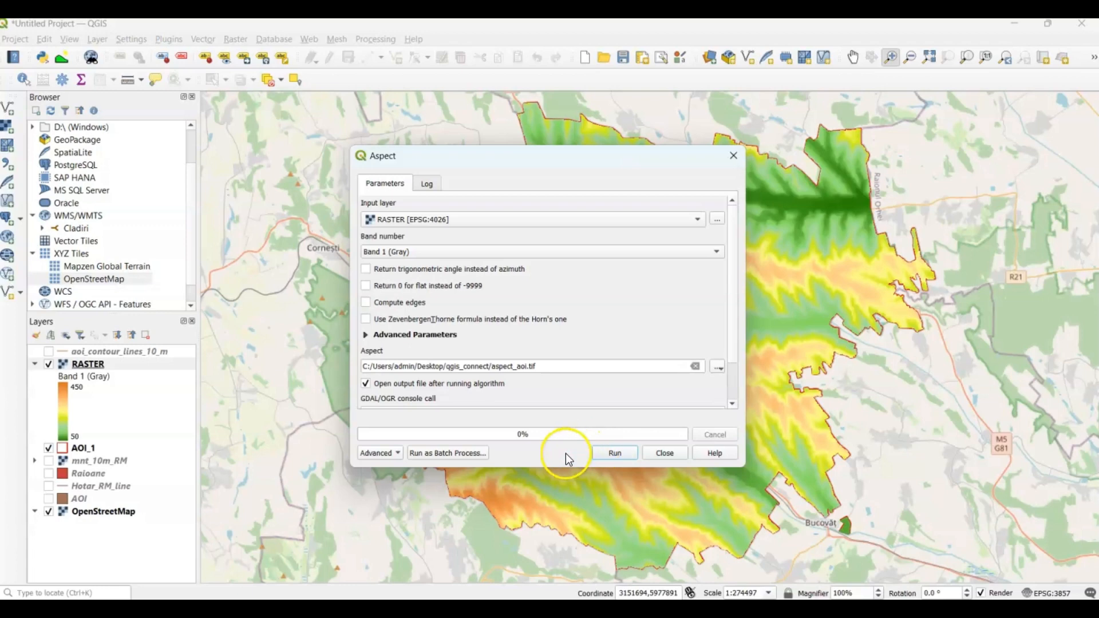
click(622, 451)
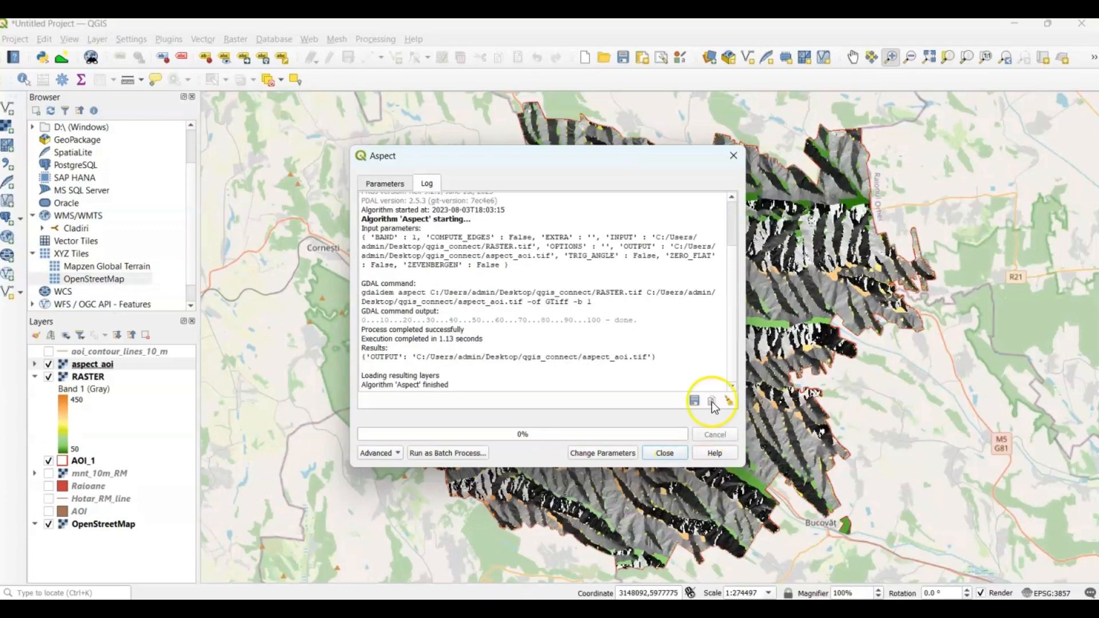
click(735, 156)
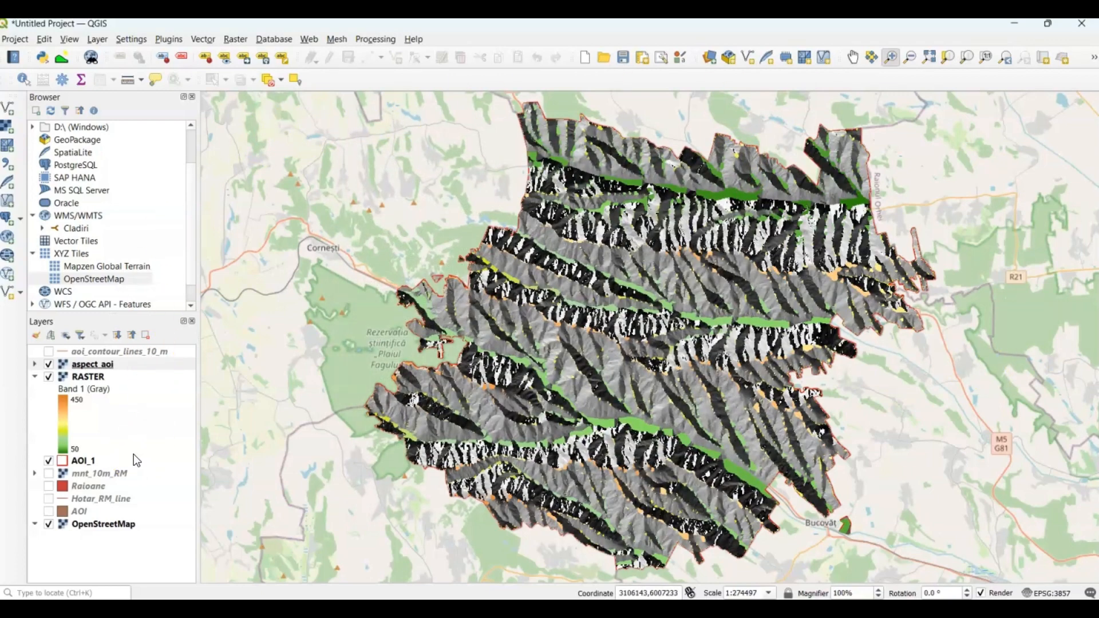
- Render the aspect_aoi layer as singleband pseudocolor with Discrete interpolation and a label precision of 0
right_click(94, 364)
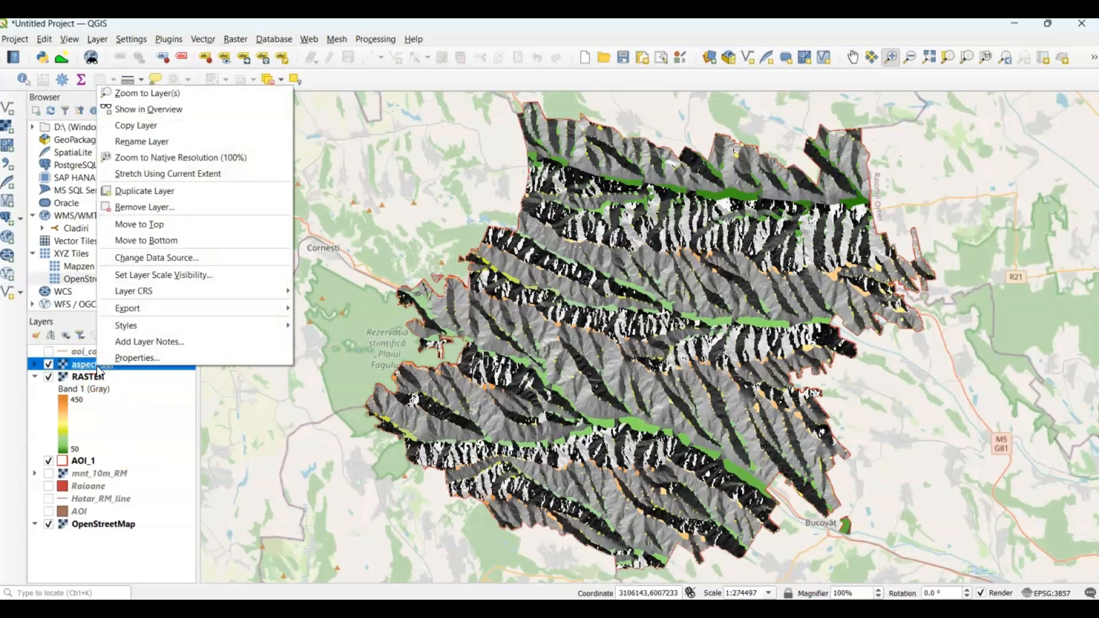
click(127, 356)
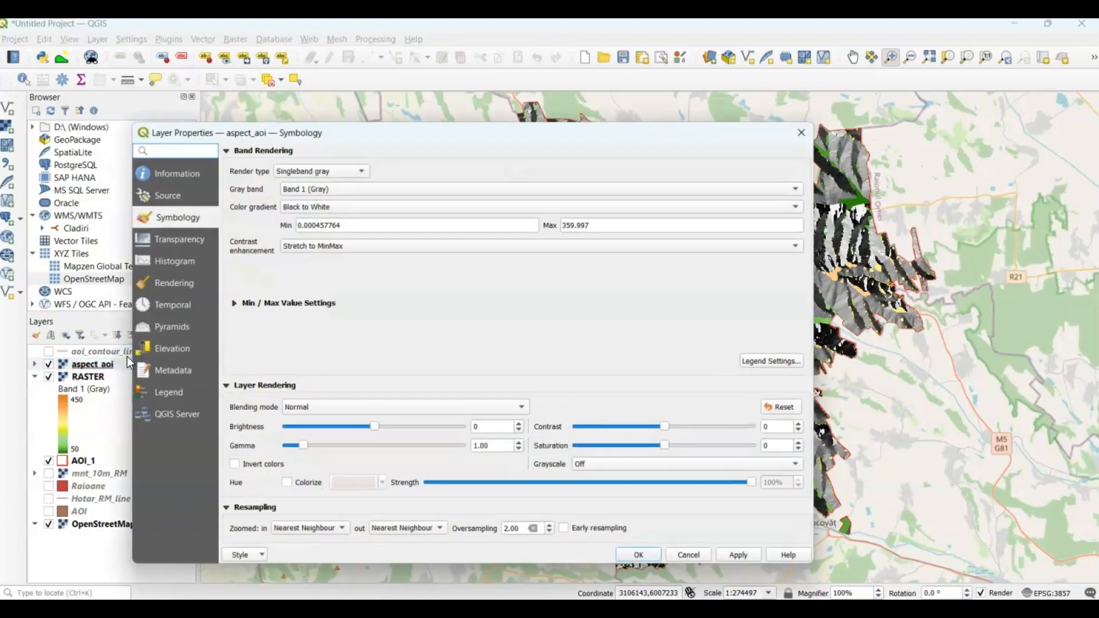
click(364, 170)
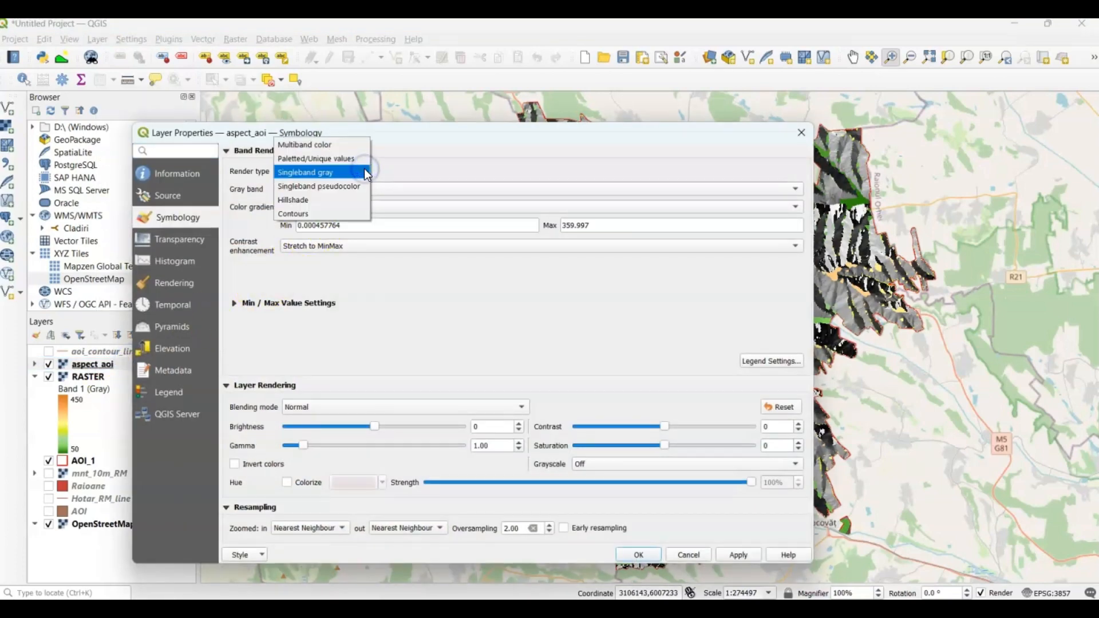
click(342, 191)
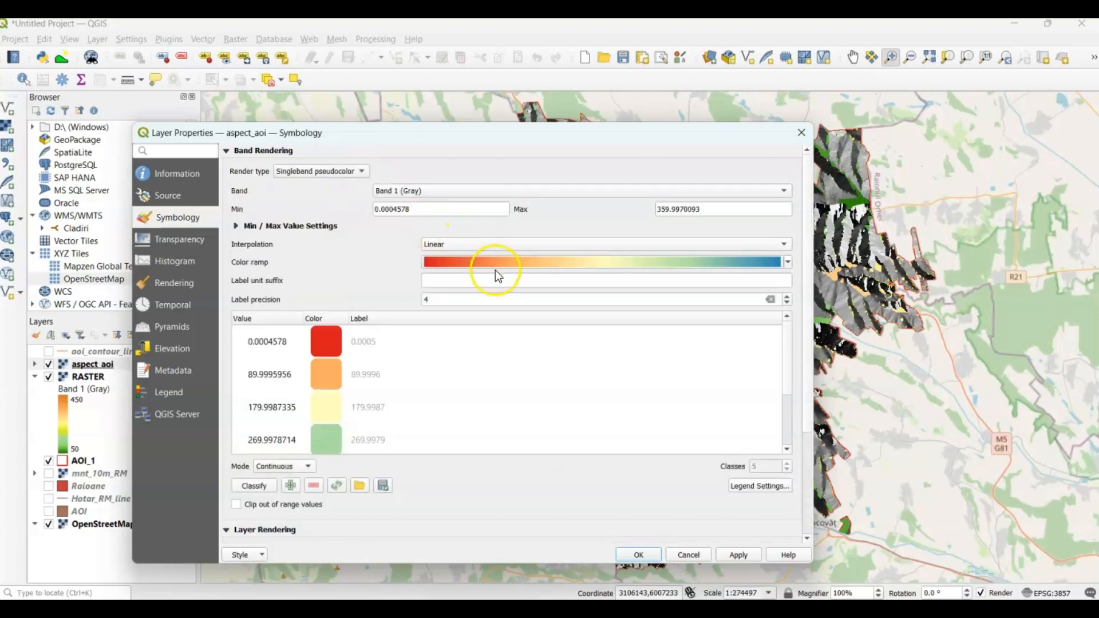
click(545, 285)
click(785, 244)
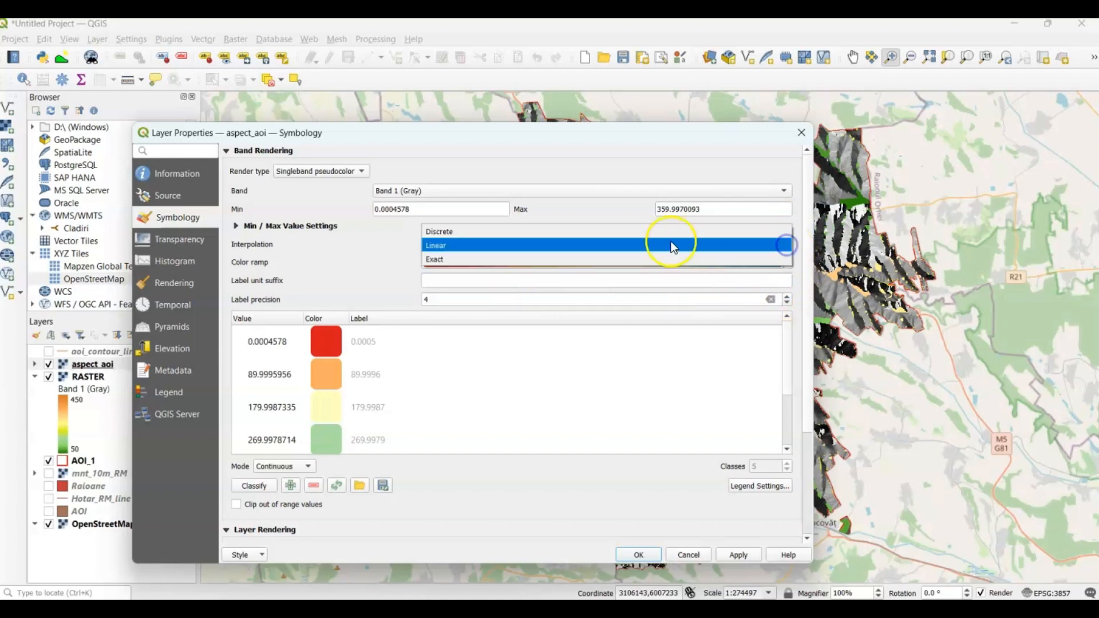
click(629, 230)
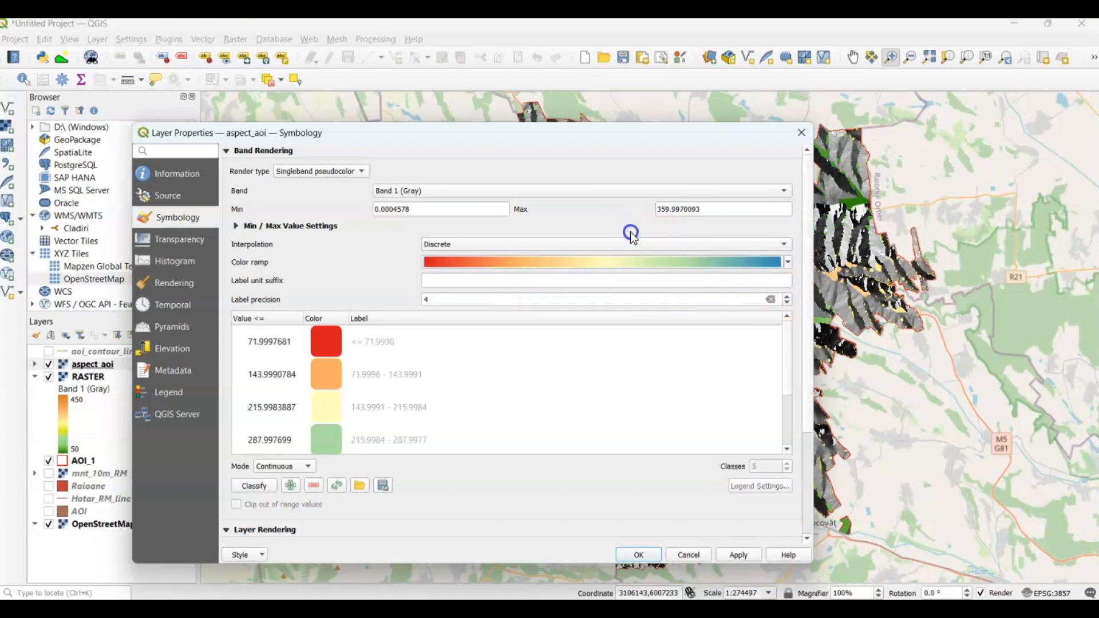
click(786, 302)
click(786, 302)
click(786, 302)
click(786, 302)
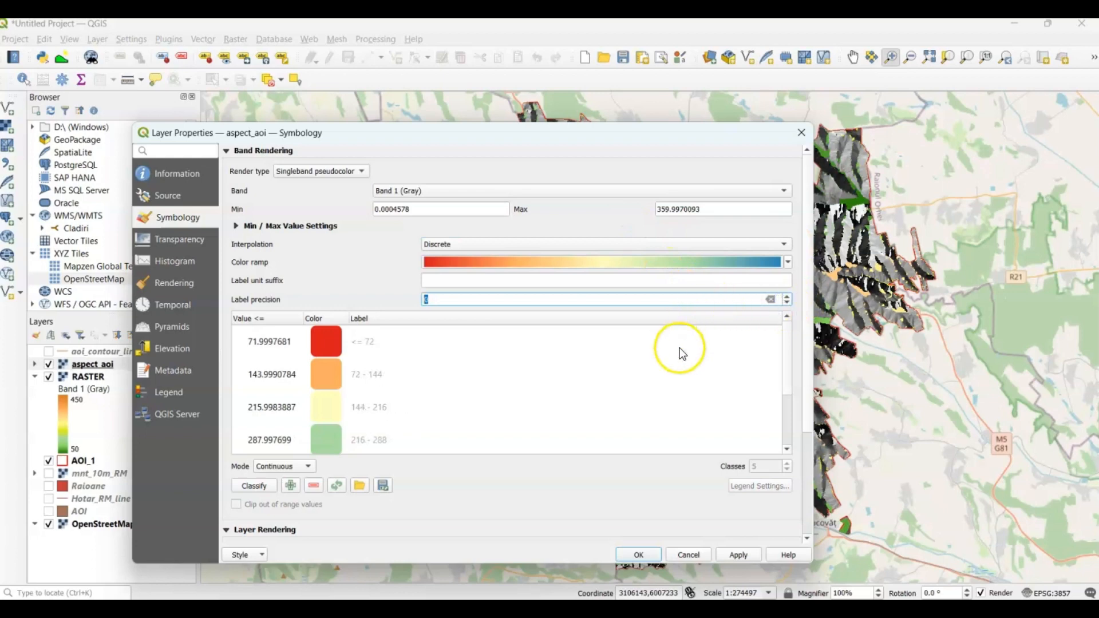
- Classify the aspect values in Equal Interval mode with 9 classes and apply the classification
click(307, 467)
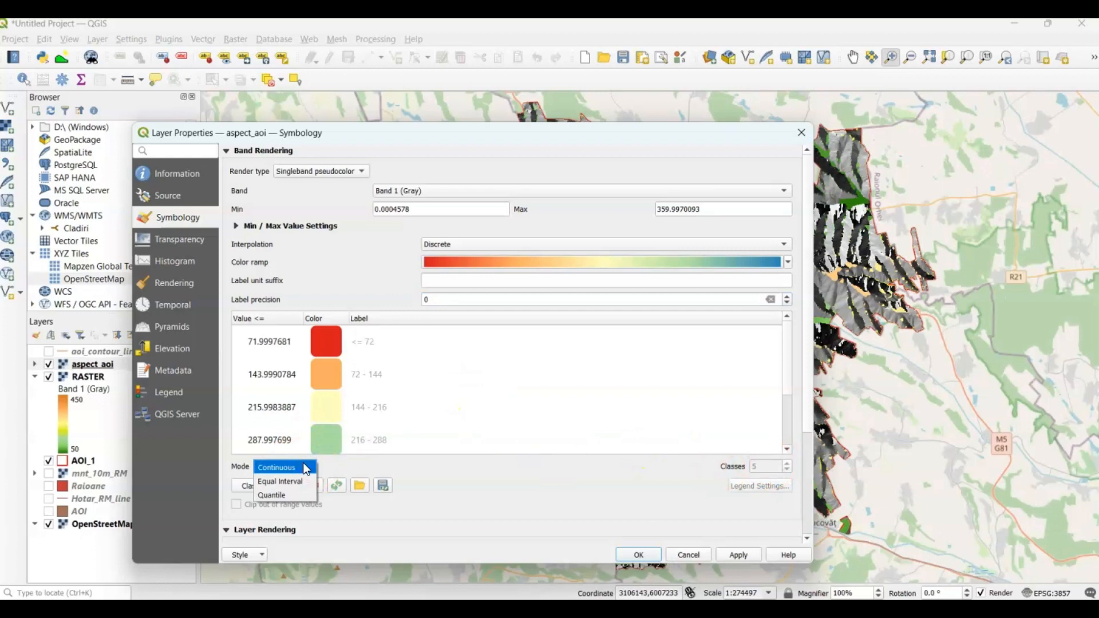
click(293, 481)
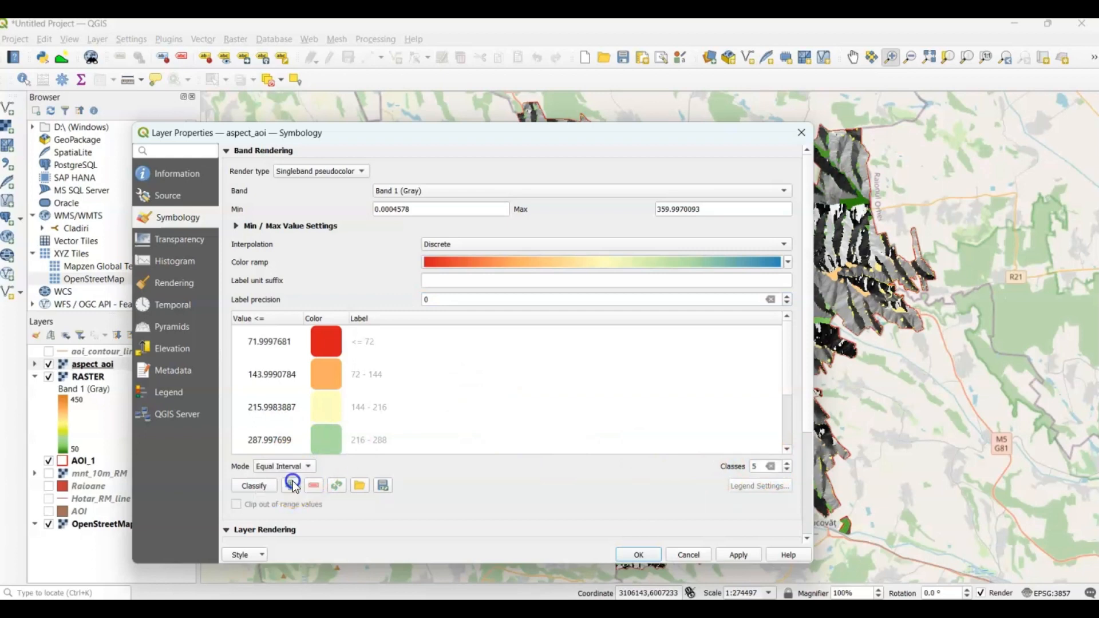
click(788, 464)
click(789, 463)
click(789, 464)
click(789, 463)
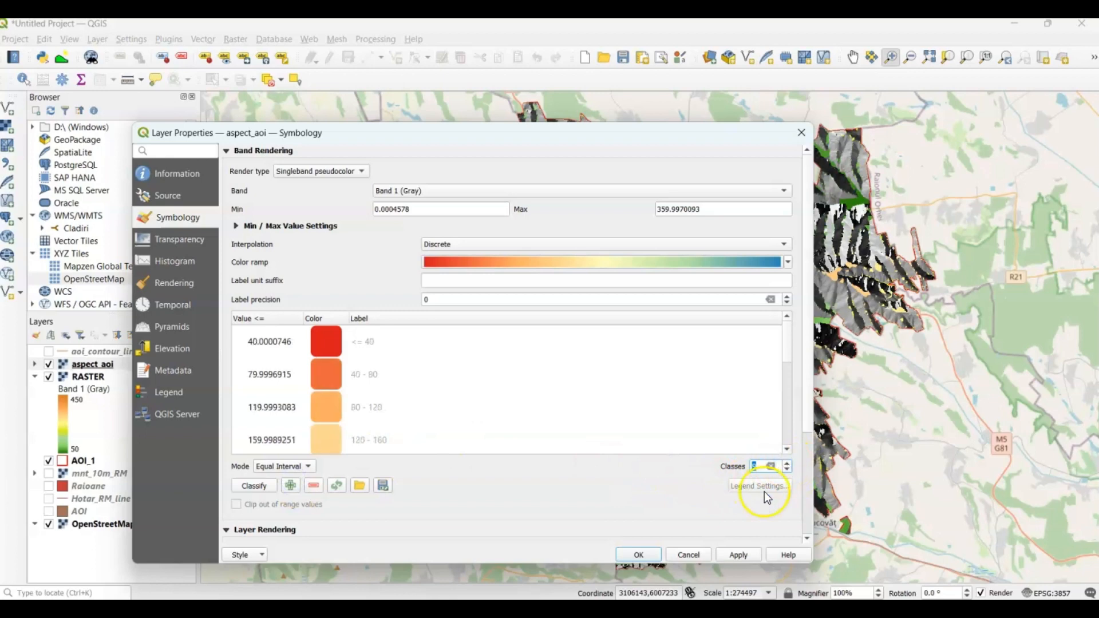
click(744, 554)
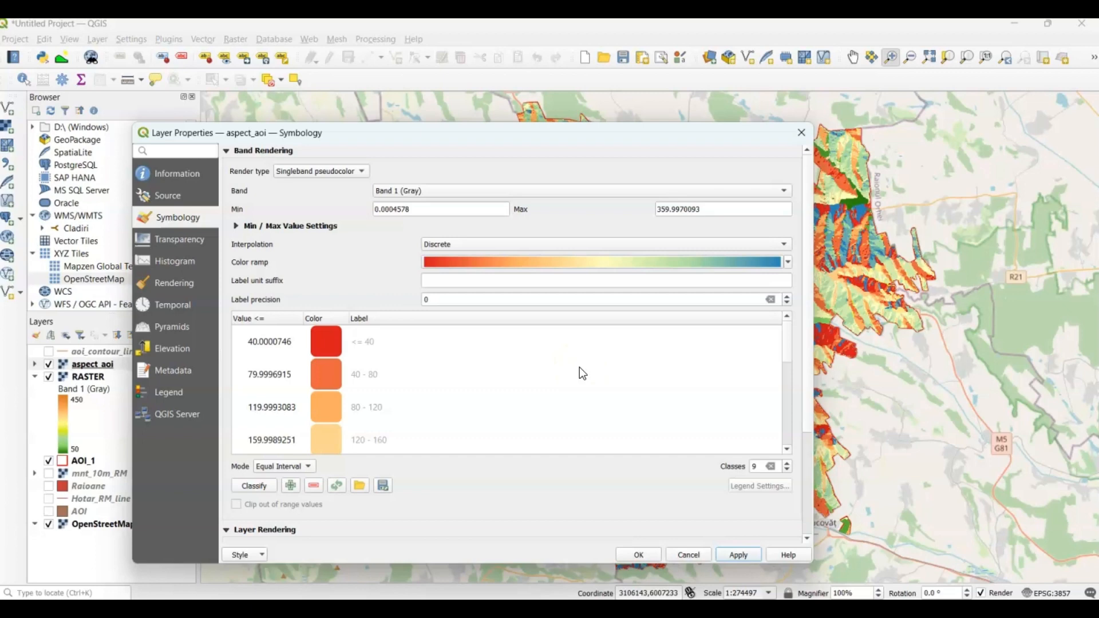
- Set the first four class limits to 22.5, 67.5, 112.5 and 157.5, and confirm turquoise #3eeae7 as the 67.5 class colour
double_click(274, 342)
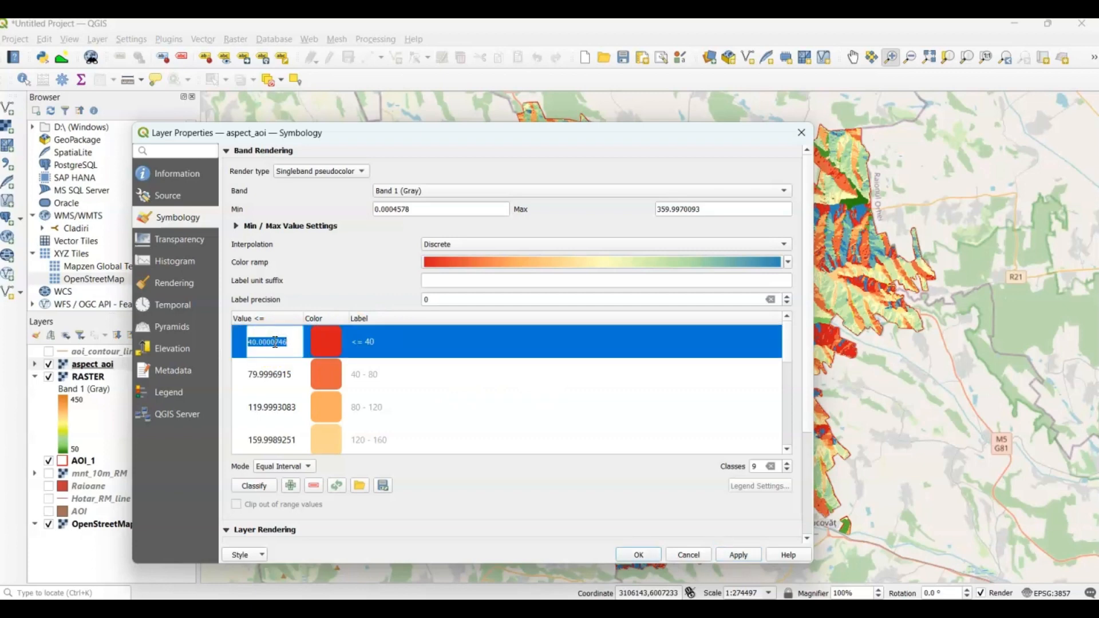
text(22.5)
double_click(263, 371)
text(67.5)
double_click(272, 405)
text(112.5)
double_click(275, 439)
text(157.5)
scroll(275, 412, down, 1)
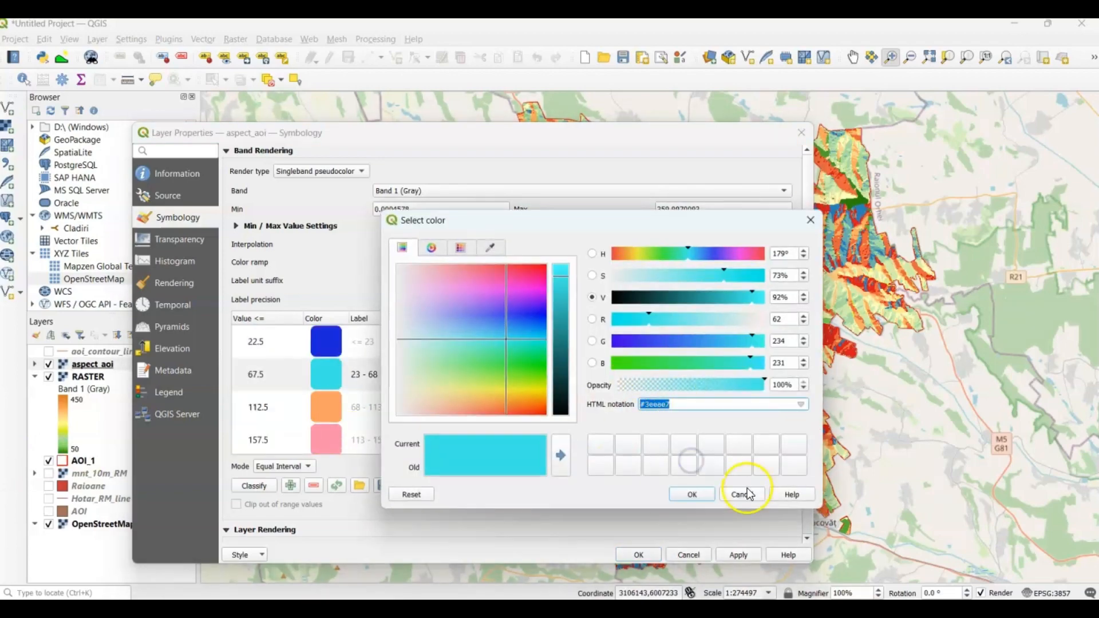
click(693, 494)
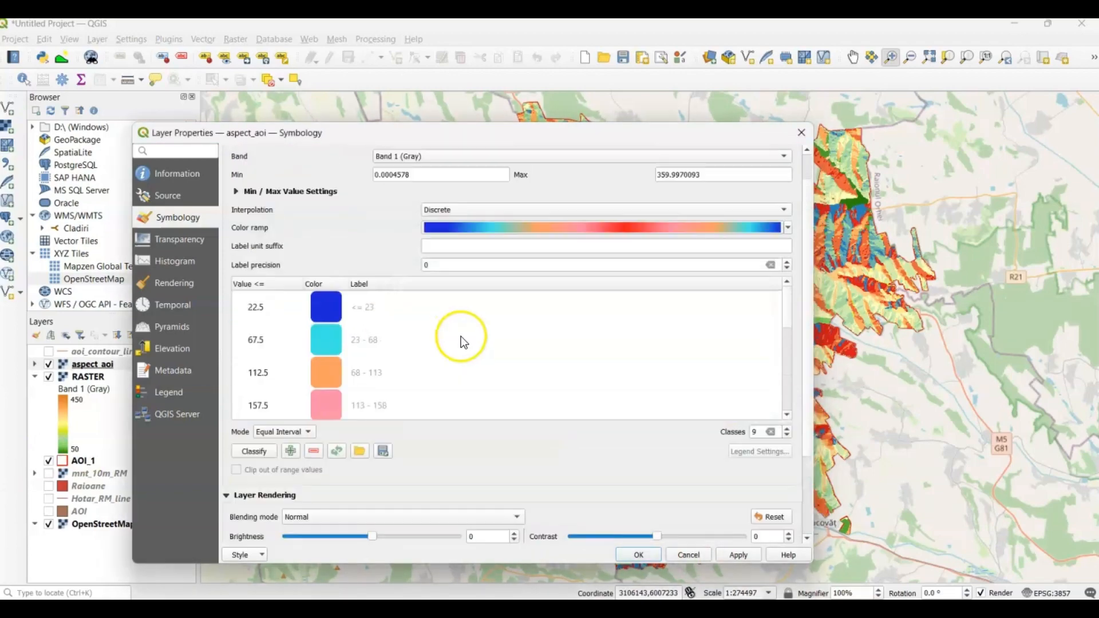
- Label the first four aspect classes N, N-E, E and S-E
double_click(403, 311)
text(N)
double_click(372, 339)
text(N-E)
double_click(371, 372)
text(E)
double_click(369, 405)
text(S)
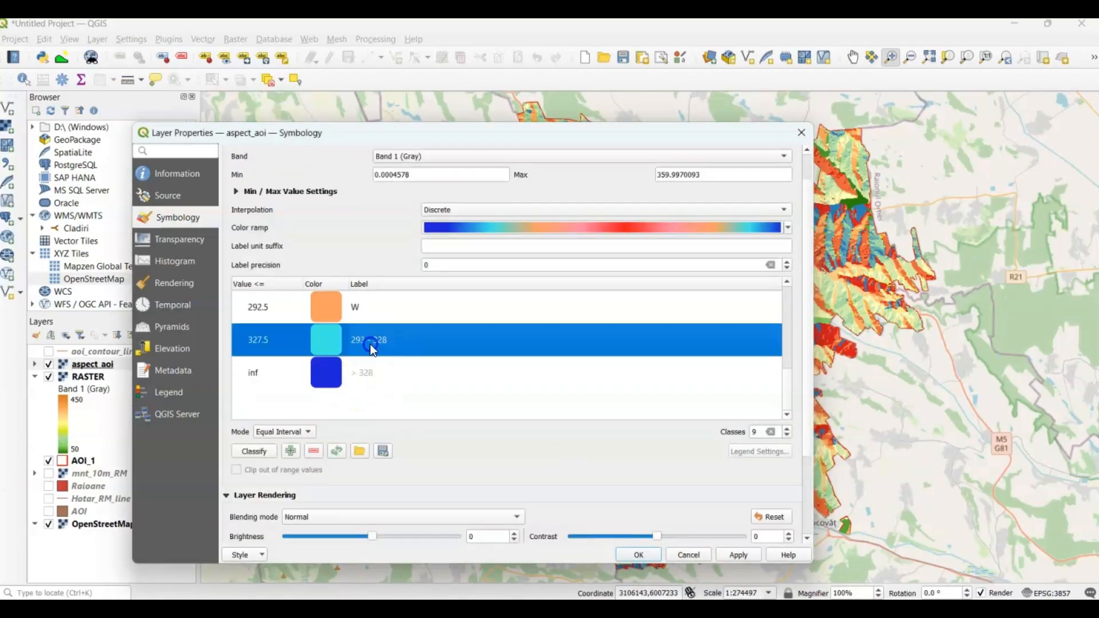
- Label the 327.5 class N-W and the final inf class N
double_click(370, 342)
text(N)
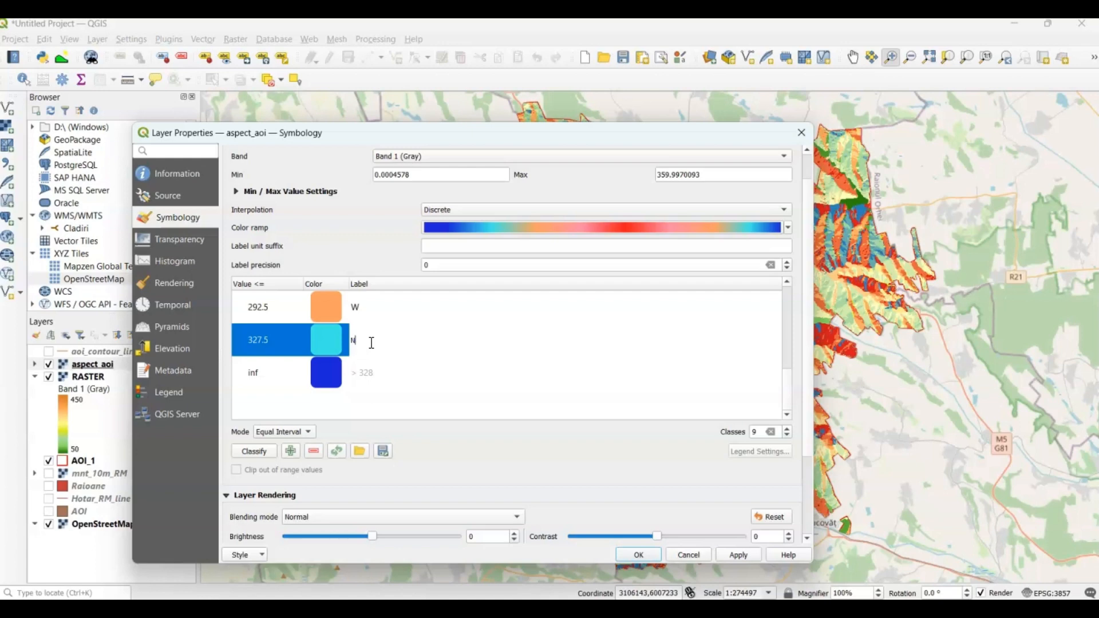
text(-W)
double_click(367, 373)
text(N)
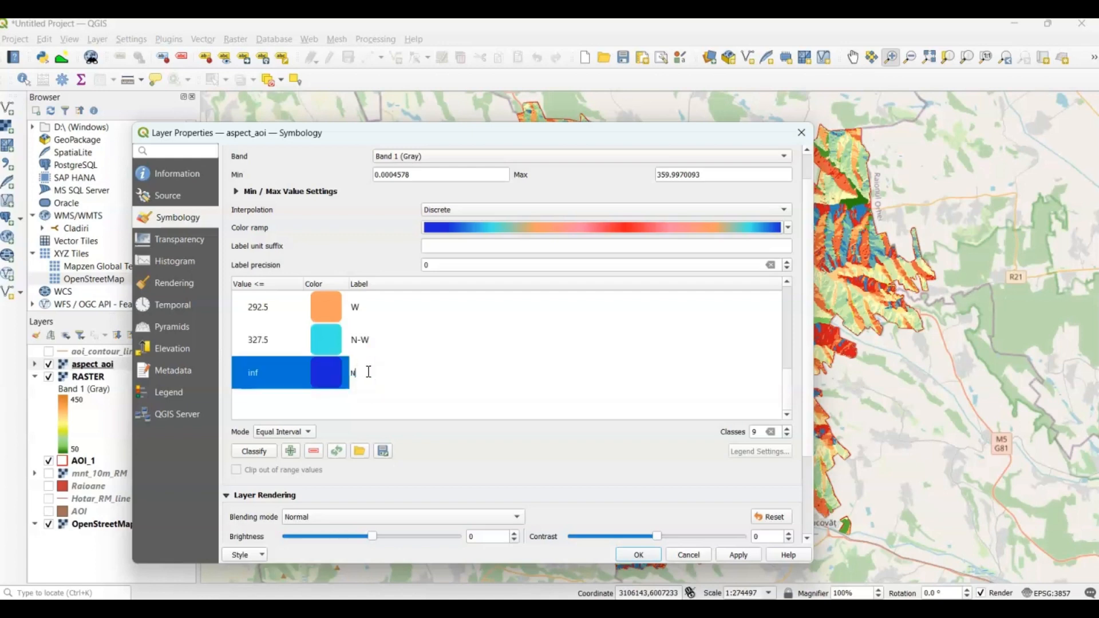
- Apply the aspect symbology, close the layer properties, and show the aspect_aoi legend with the RASTER legend collapsed
click(738, 552)
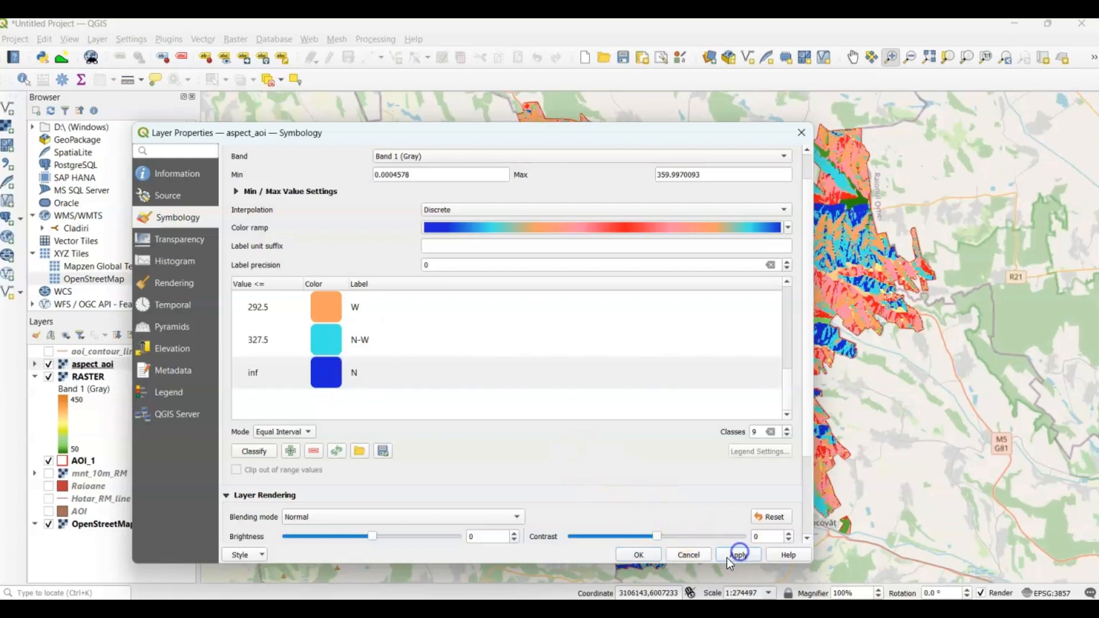
click(644, 553)
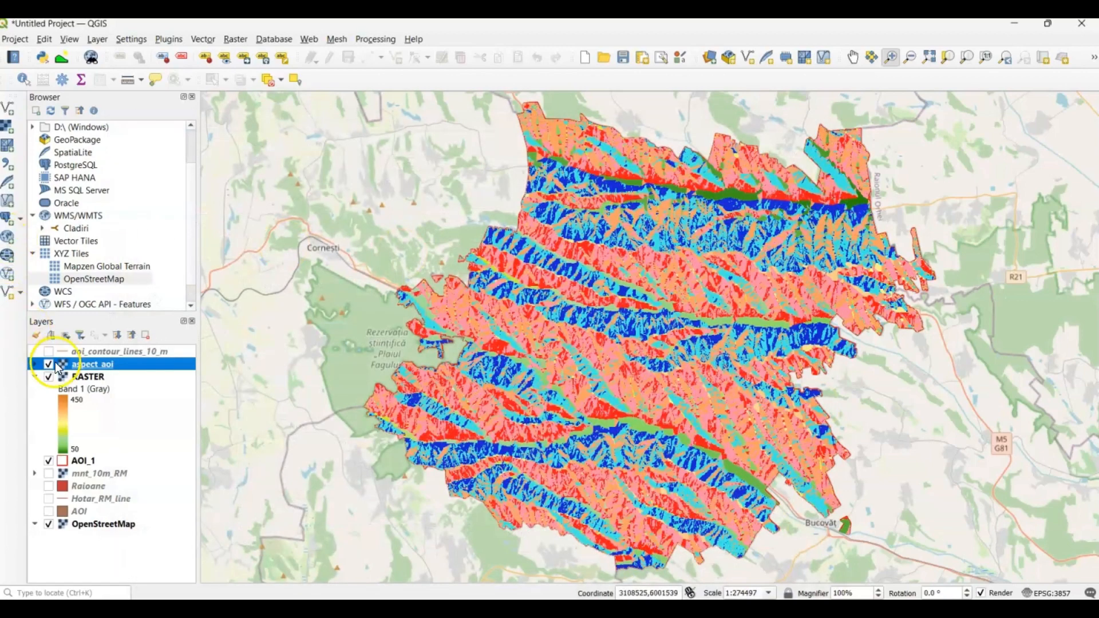
click(34, 377)
click(35, 364)
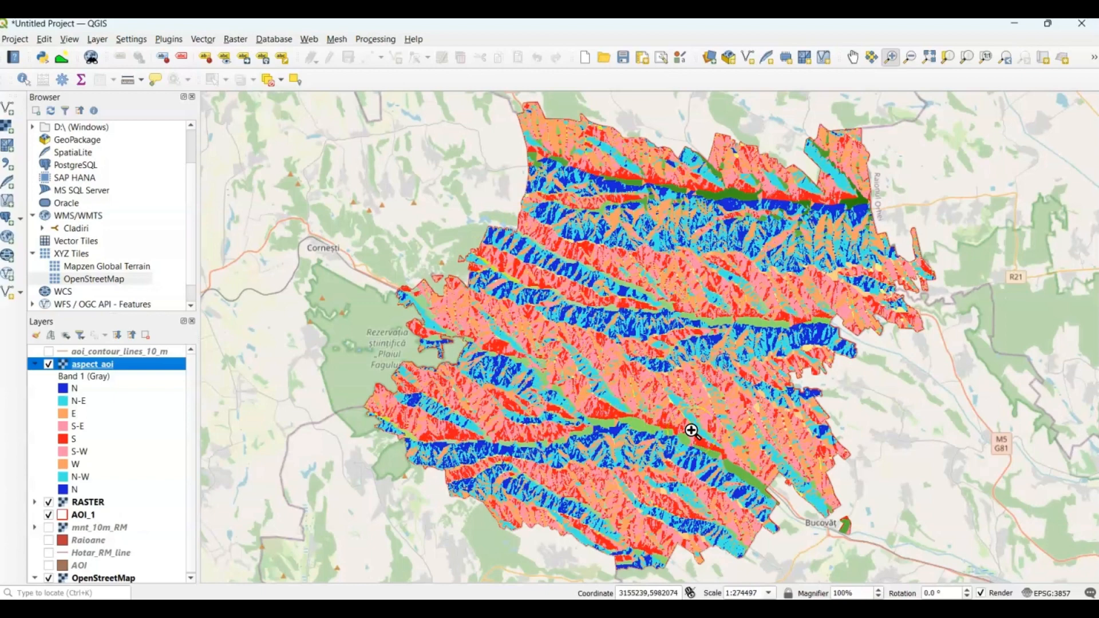
- Show the Processing Toolbox and browse the available raster analysis tools
click(230, 46)
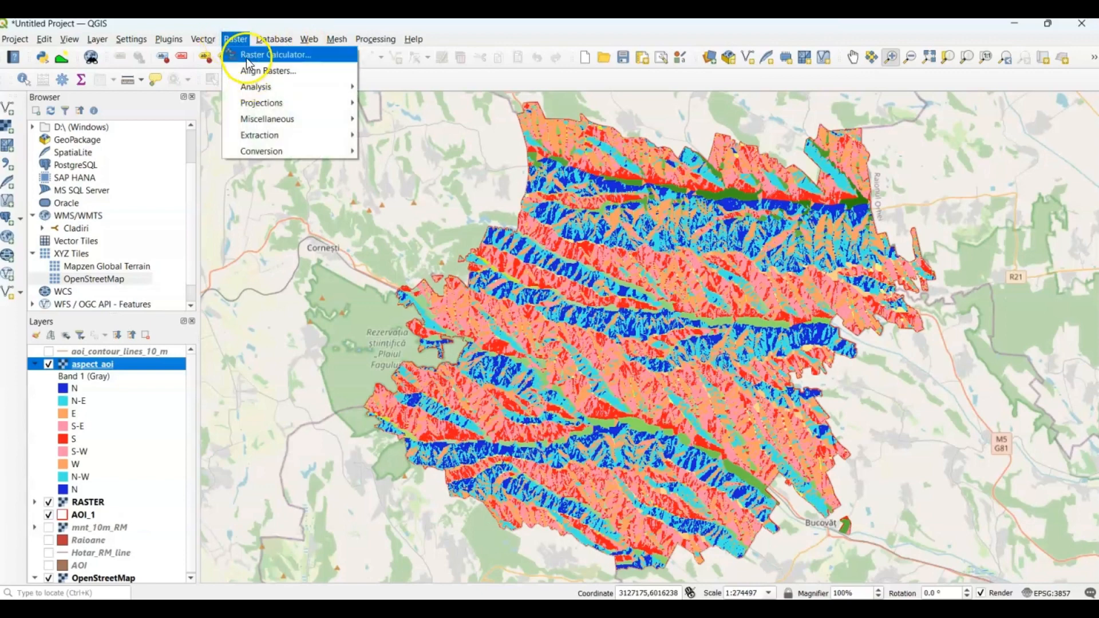
mouse_move(252, 93)
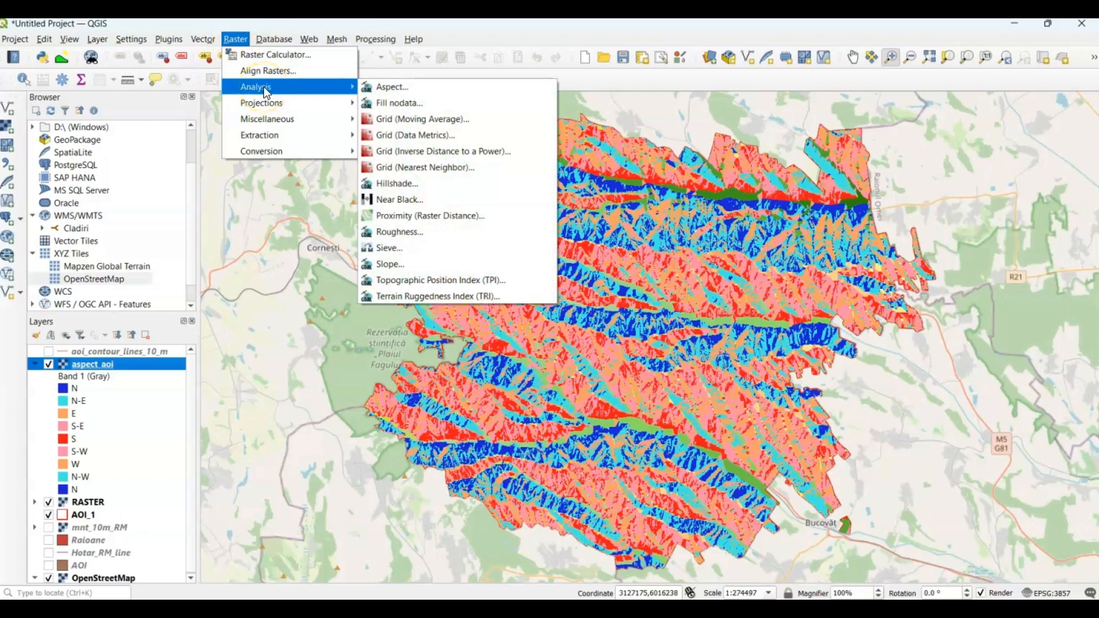
click(375, 39)
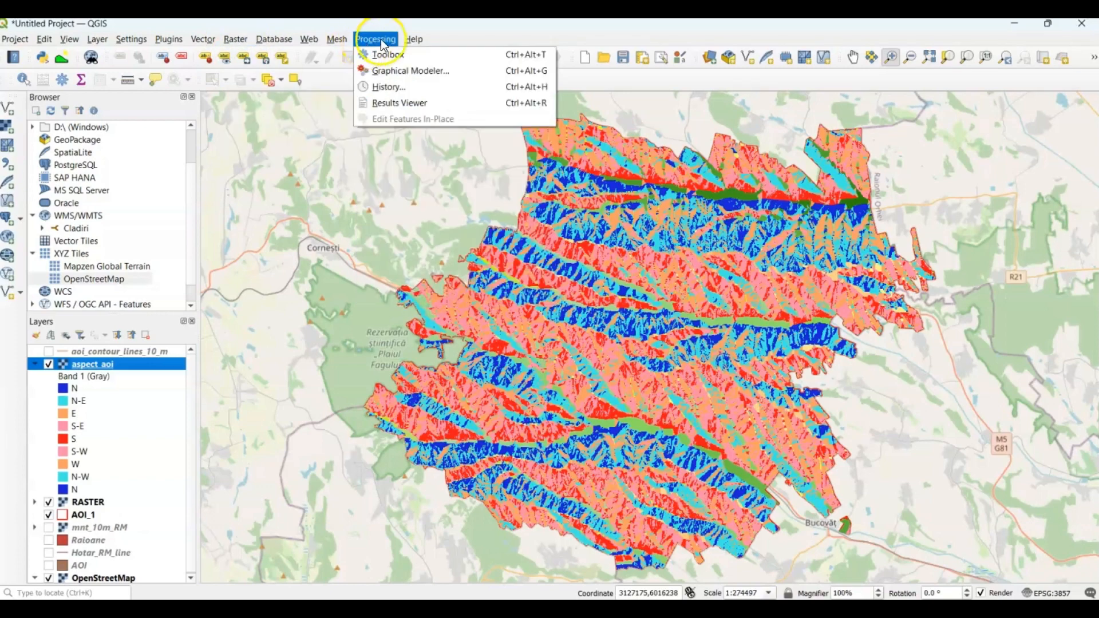
click(379, 52)
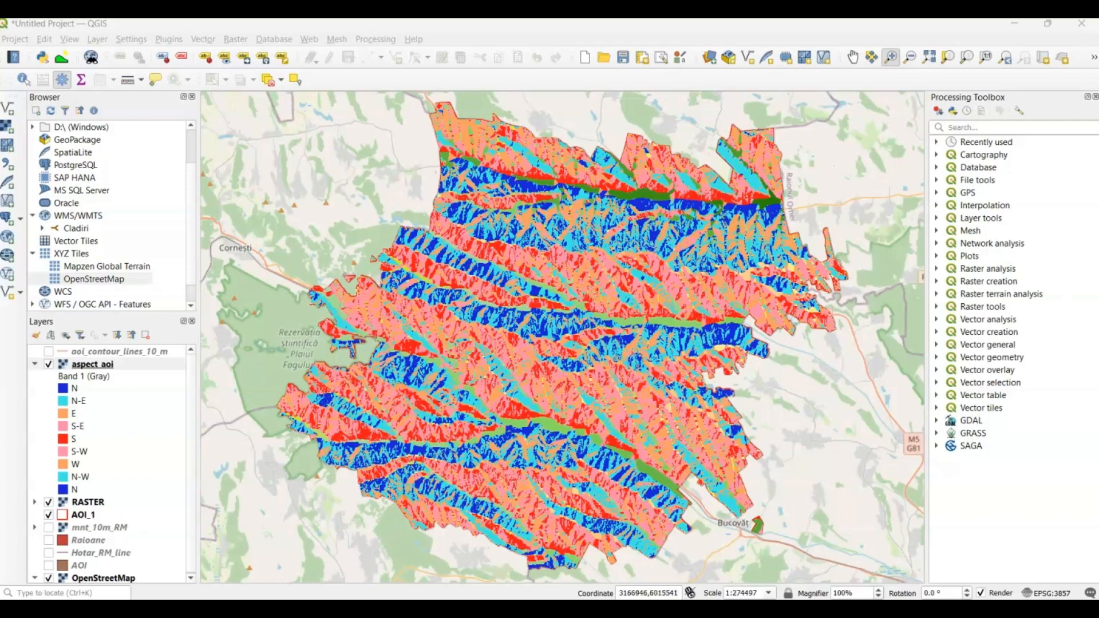
click(239, 40)
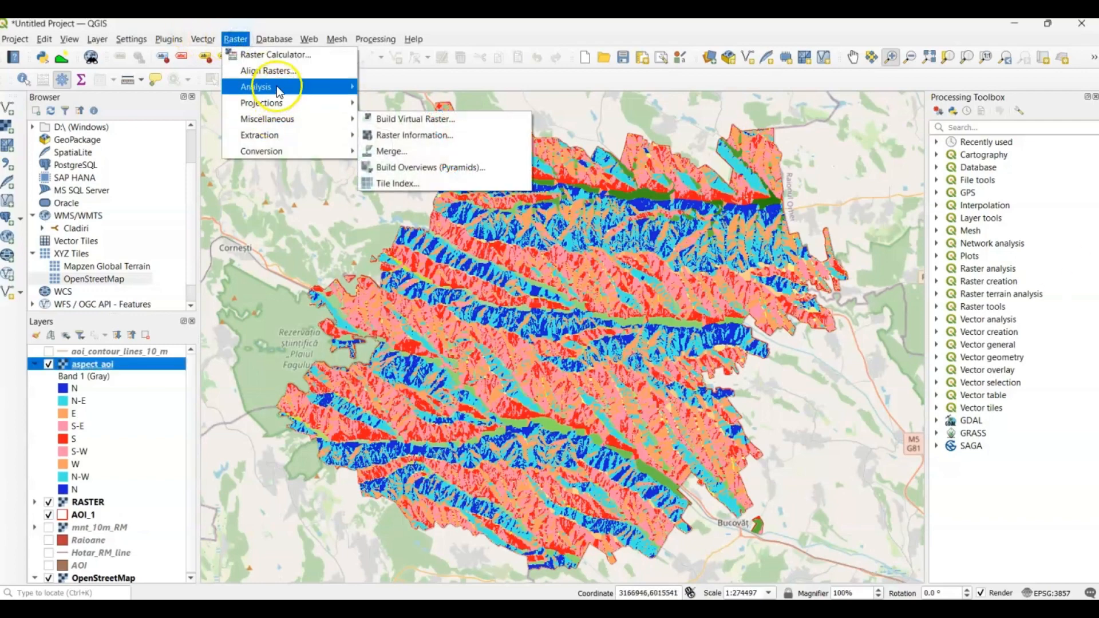
mouse_move(266, 88)
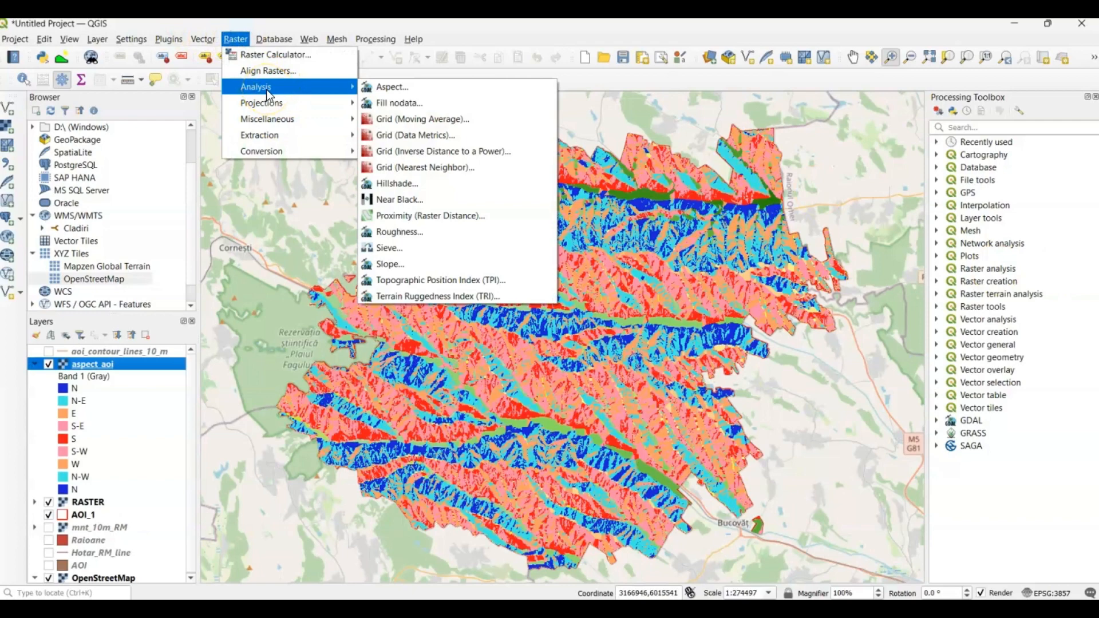